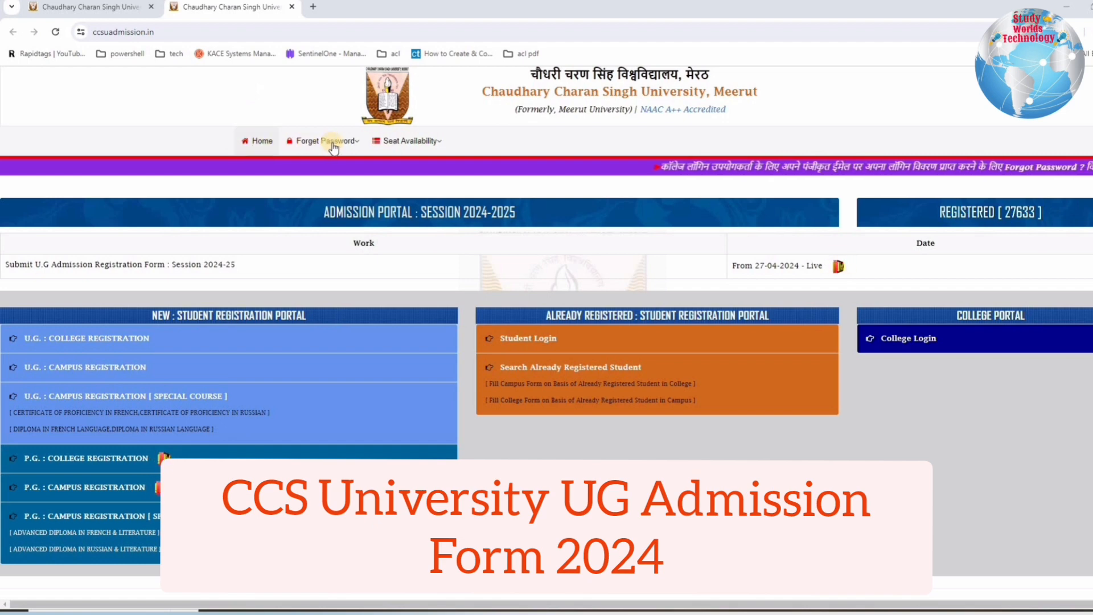
pyautogui.scroll(-2, 360, 146)
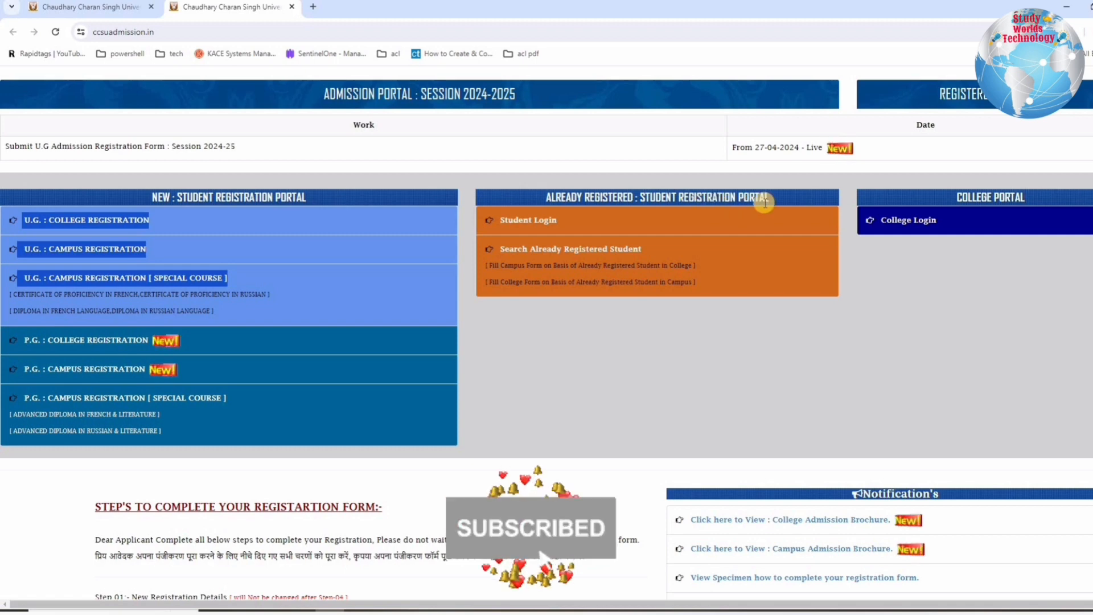
pyautogui.hotkey('ctrl', 'w')
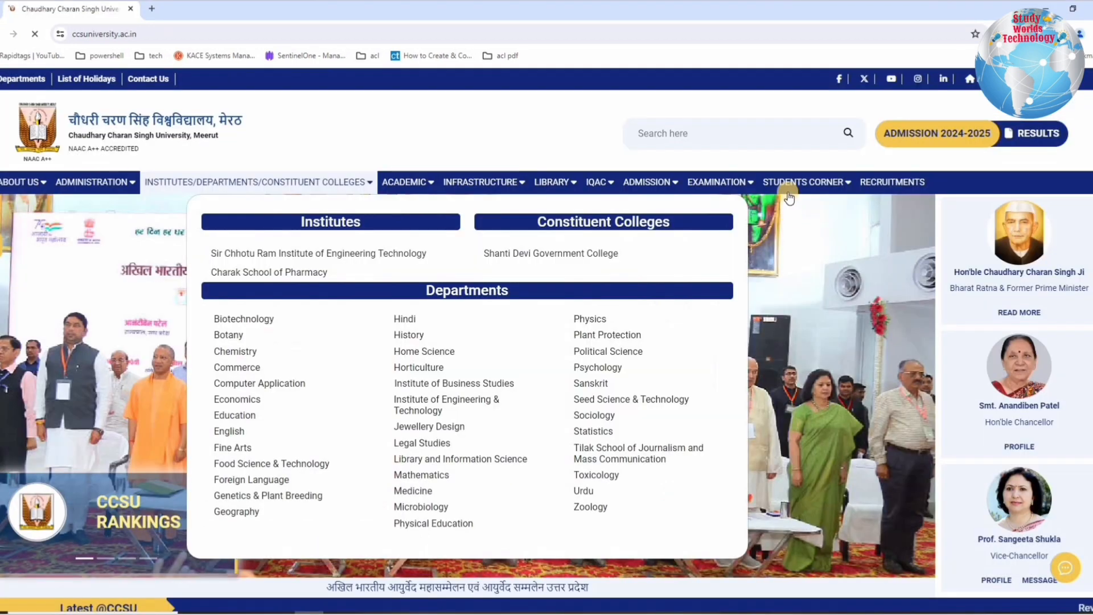
# Step: Open the university site's Admission 2024-2025 page and go to the Campus / College Admission Portal 2024-25
pyautogui.moveTo(806, 182)
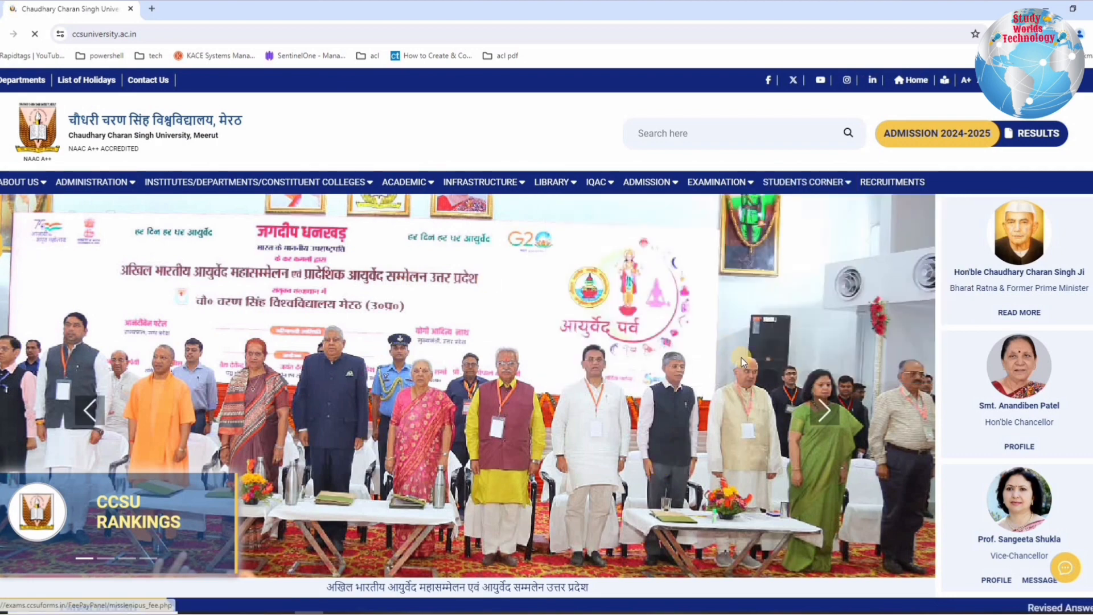
pyautogui.scroll(-6, 742, 364)
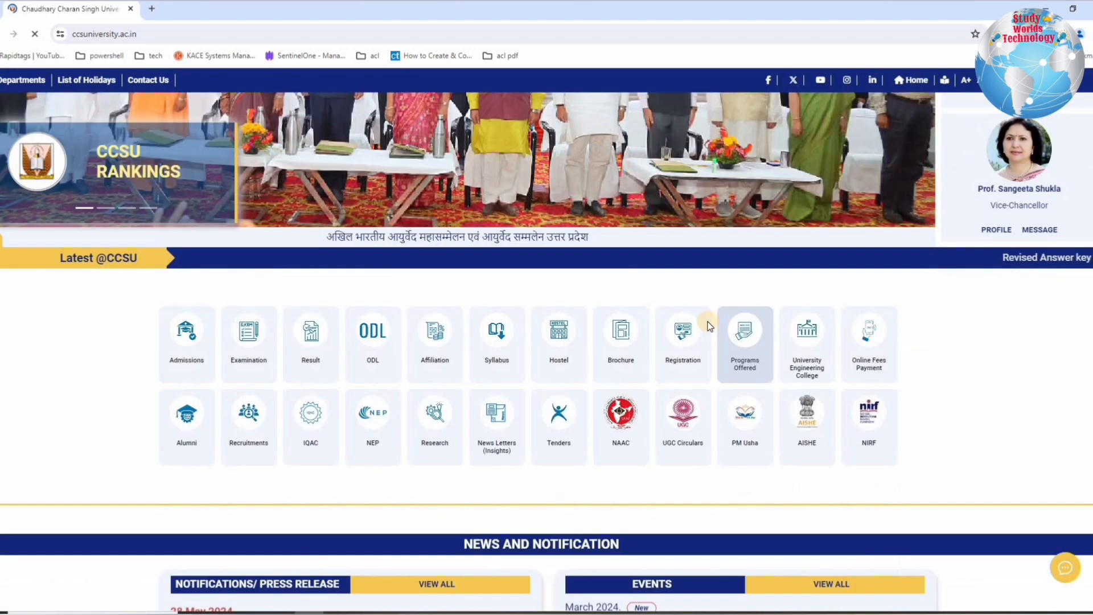
pyautogui.scroll(-3, 445, 456)
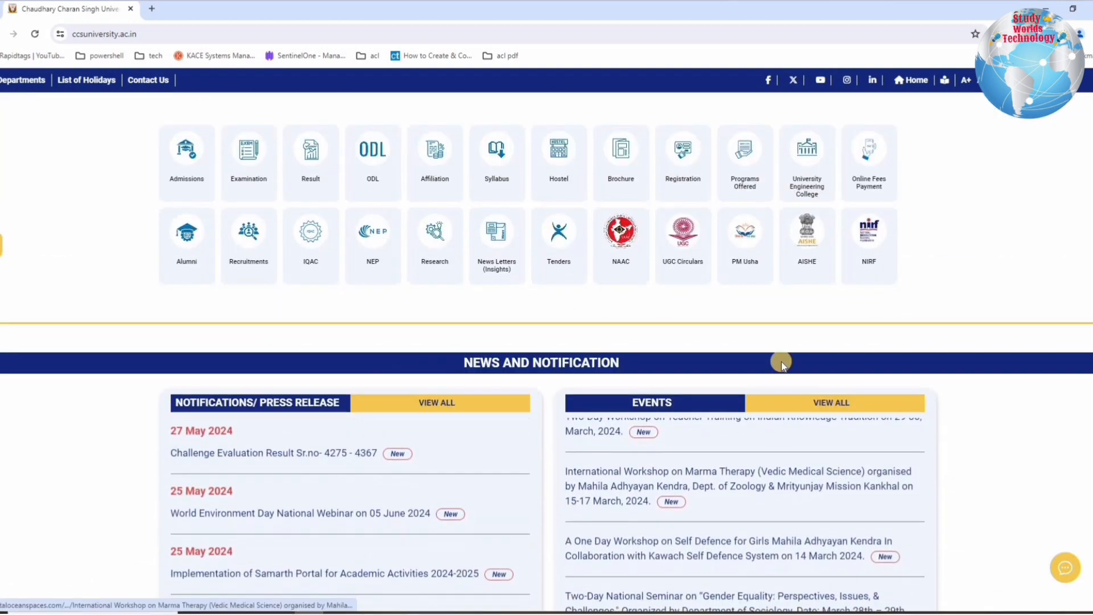
pyautogui.scroll(4, 820, 386)
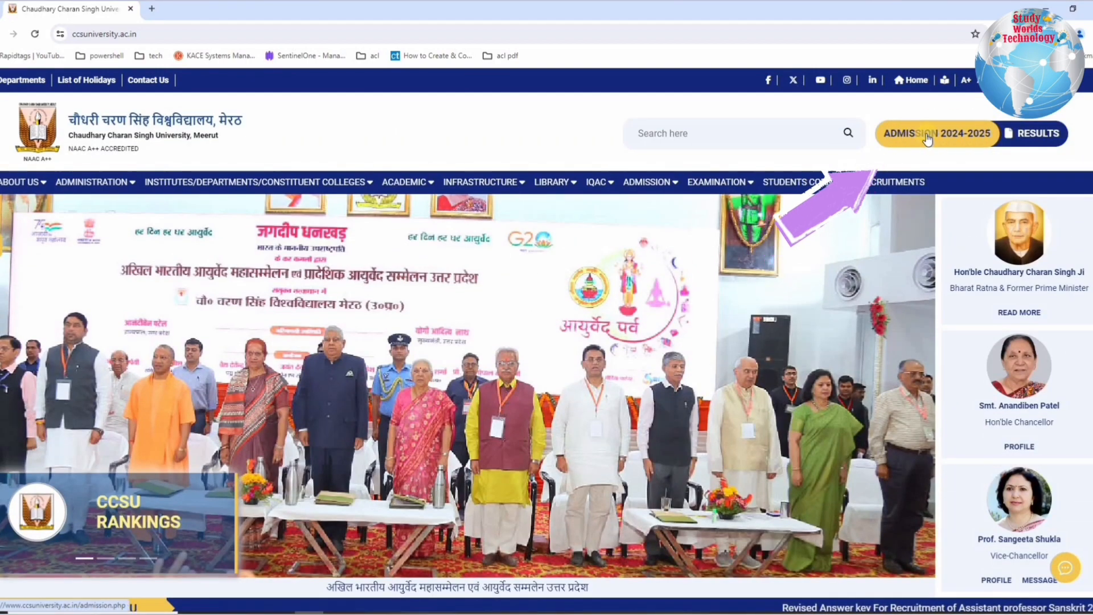
pyautogui.click(966, 140)
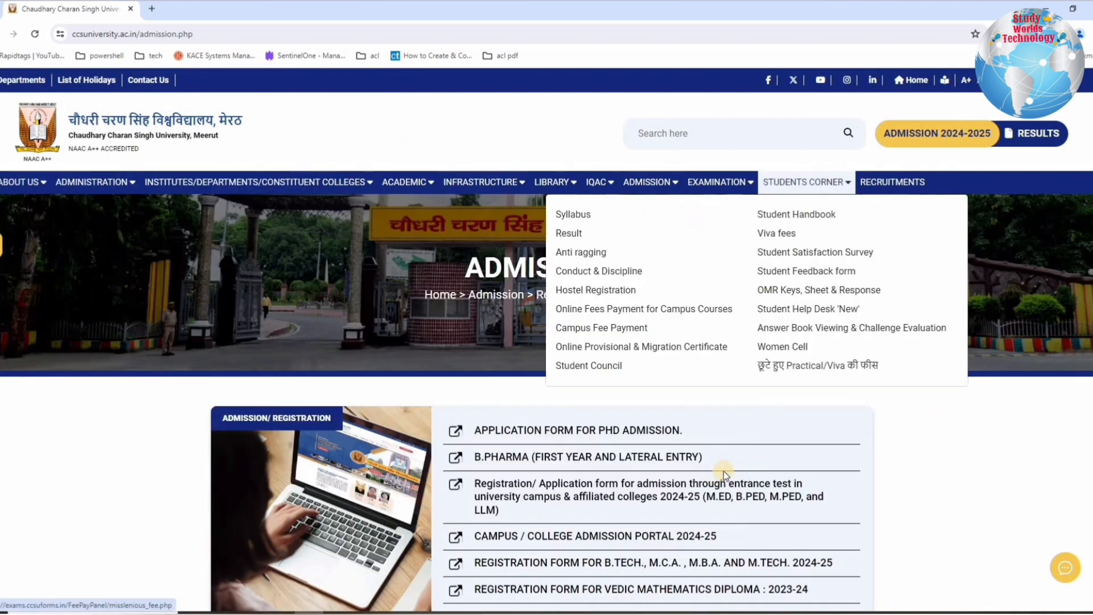
pyautogui.scroll(-4, 845, 447)
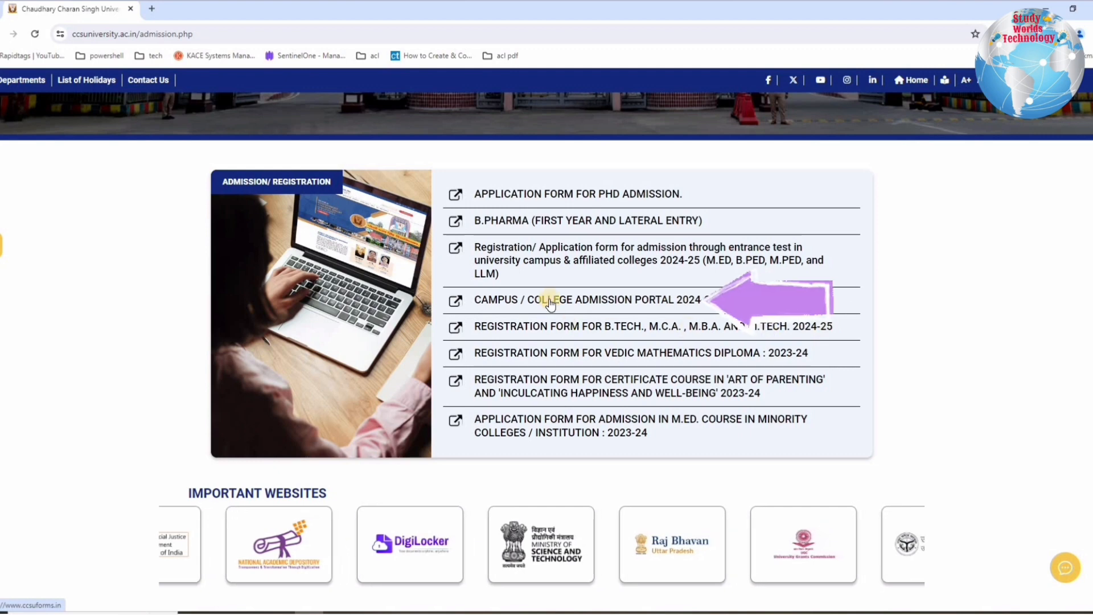
pyautogui.click(600, 302)
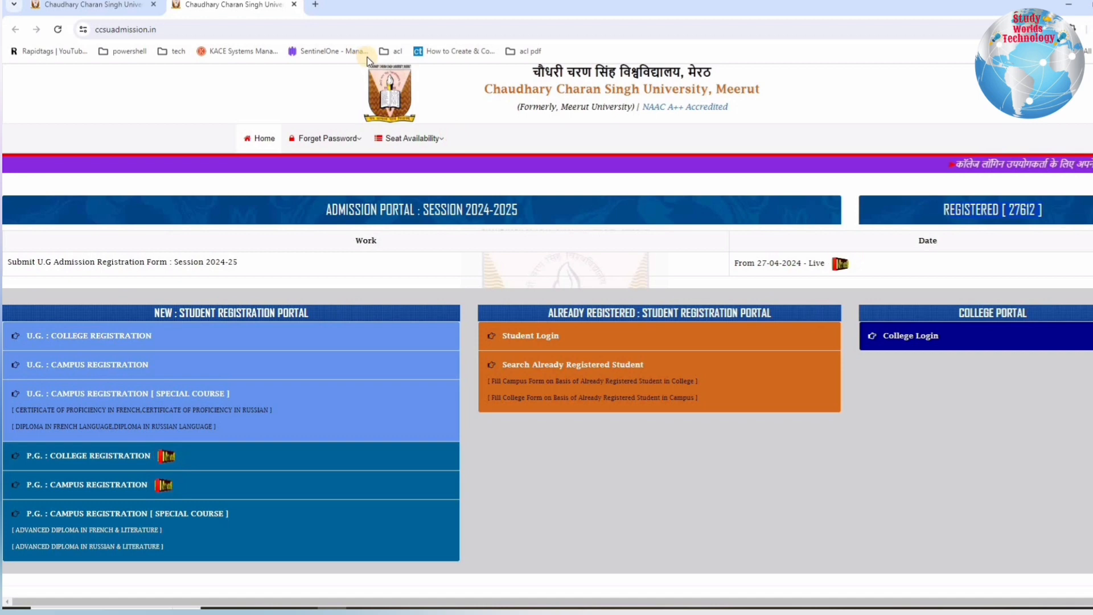
# Step: Review the admission portal's undergraduate registration options and the entries for already registered students
pyautogui.scroll(-2, 302, 112)
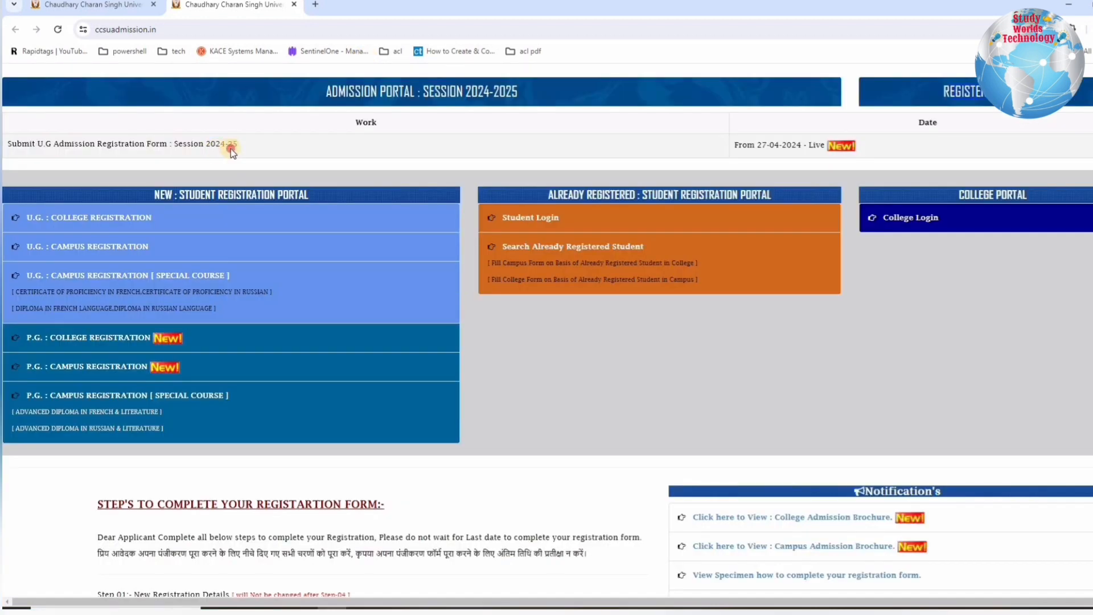
pyautogui.moveTo(37, 144); pyautogui.dragTo(238, 145)
pyautogui.click(153, 196)
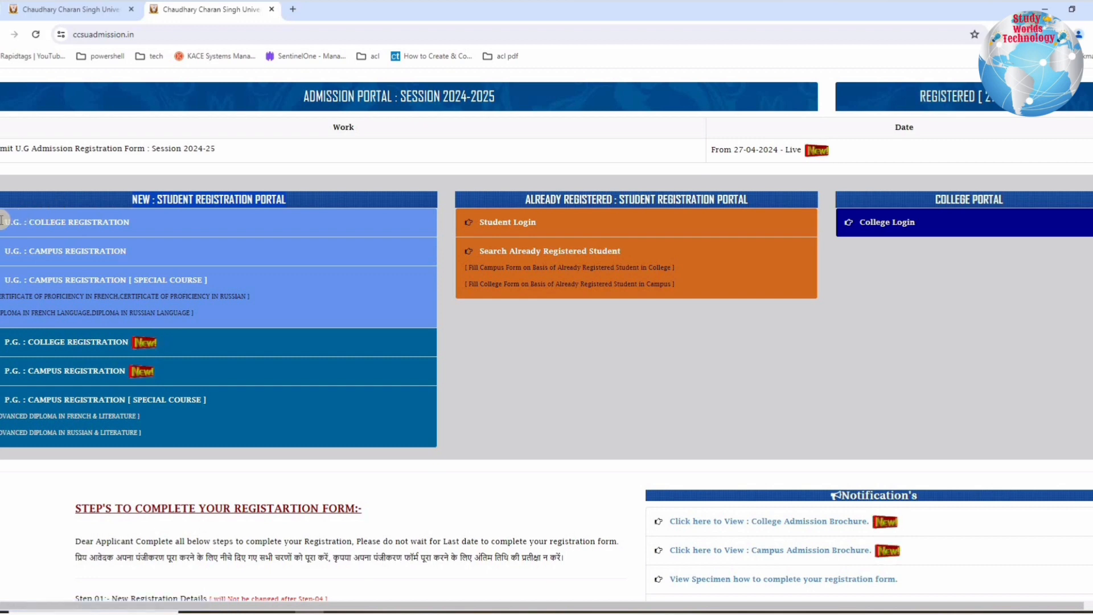
pyautogui.moveTo(2, 221); pyautogui.dragTo(144, 226)
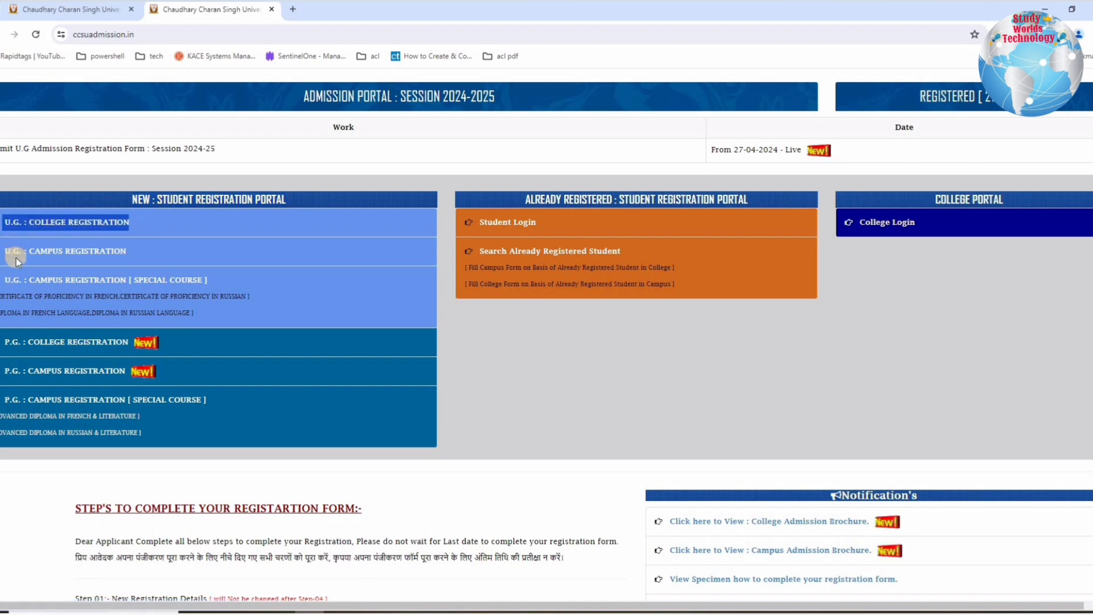
pyautogui.moveTo(35, 252); pyautogui.dragTo(144, 248)
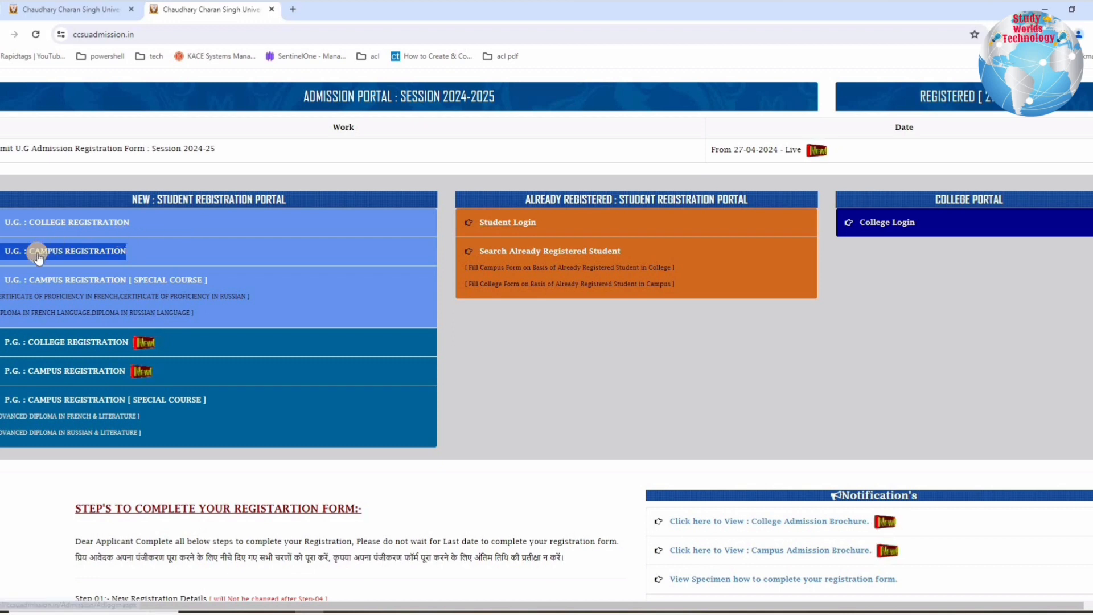
pyautogui.moveTo(440, 227); pyautogui.dragTo(460, 250)
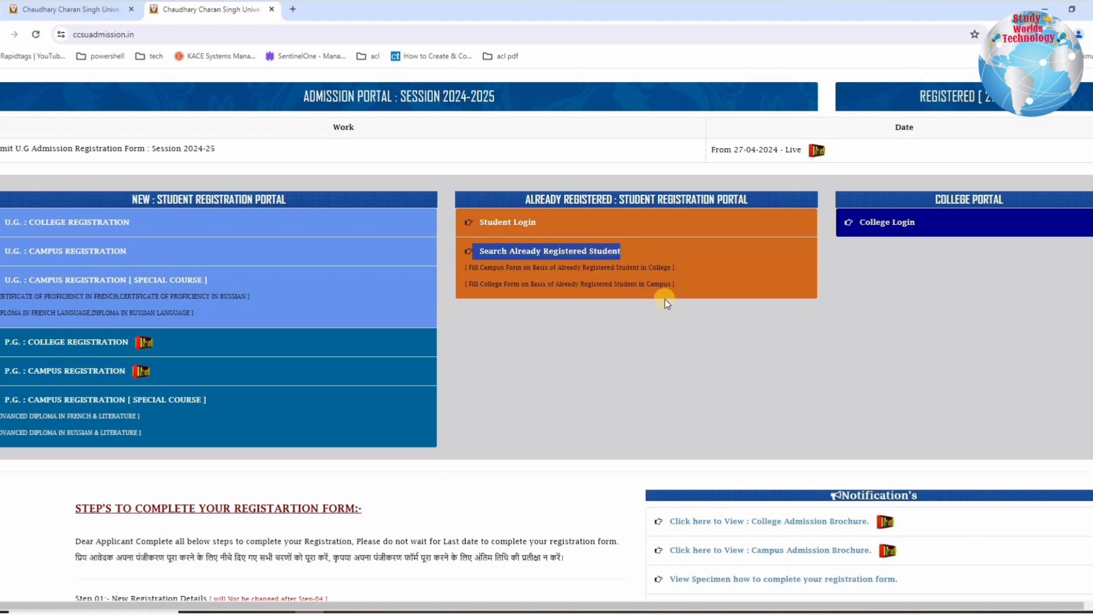
pyautogui.scroll(2, 221, 275)
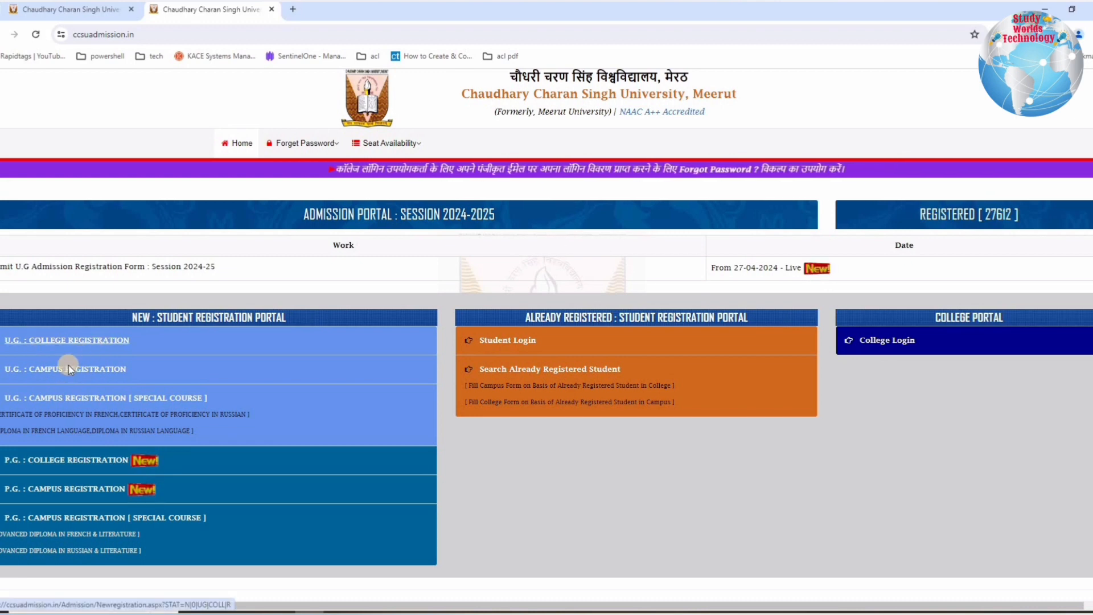
# Step: Open the U.G. College Registration form for new students and look over its fields
pyautogui.click(89, 340)
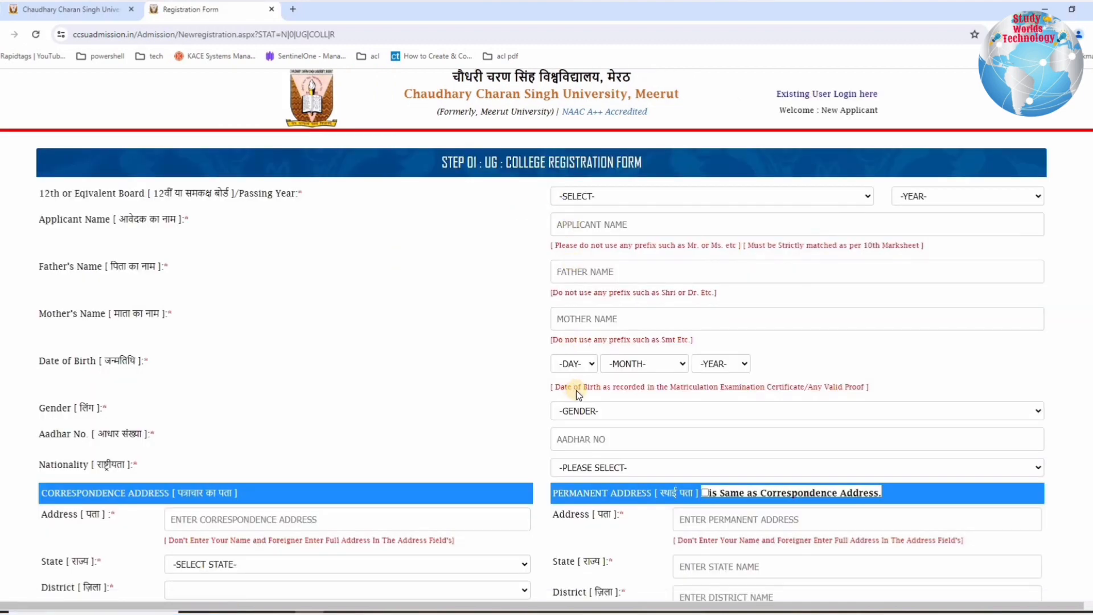
pyautogui.scroll(-7, 576, 390)
pyautogui.scroll(6, 578, 388)
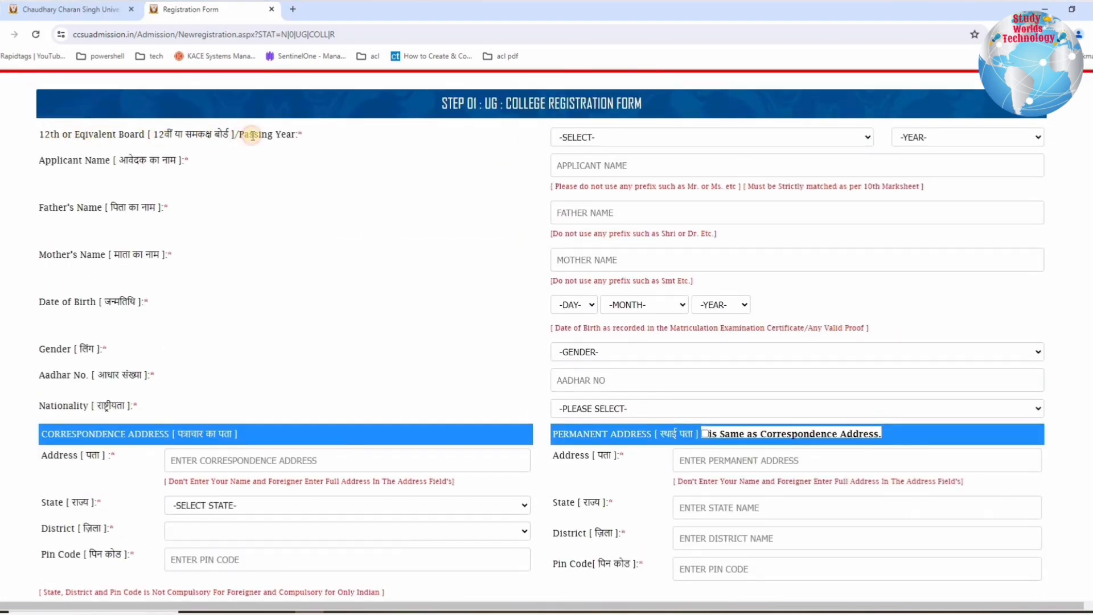
# Step: Set the 12th or equivalent board to C.B.S.E BOARD and the passing year to 2024
pyautogui.moveTo(252, 136); pyautogui.dragTo(306, 142)
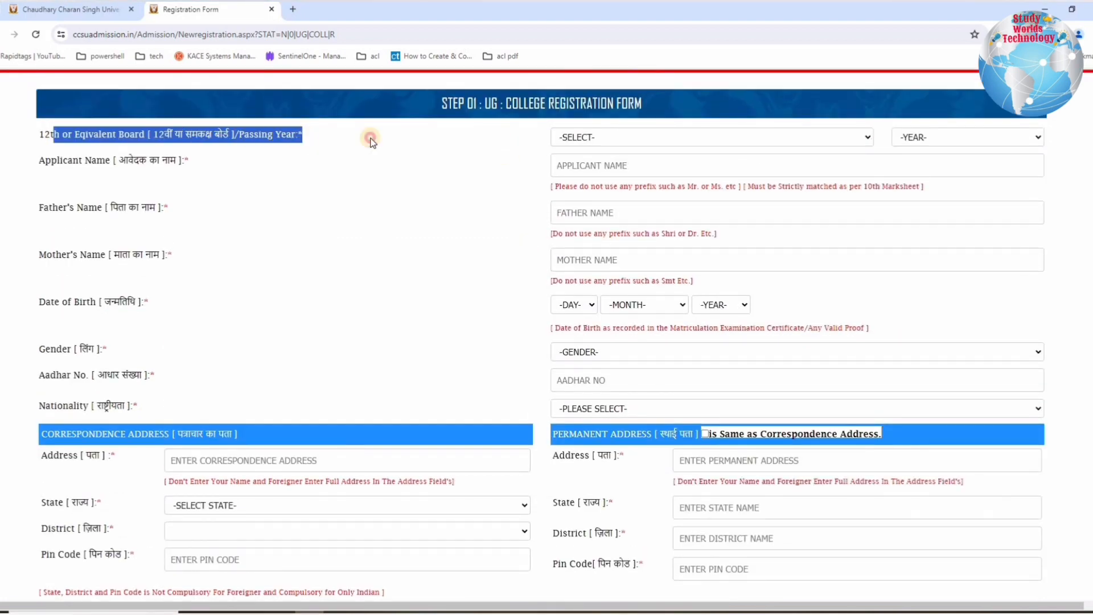
pyautogui.click(587, 137)
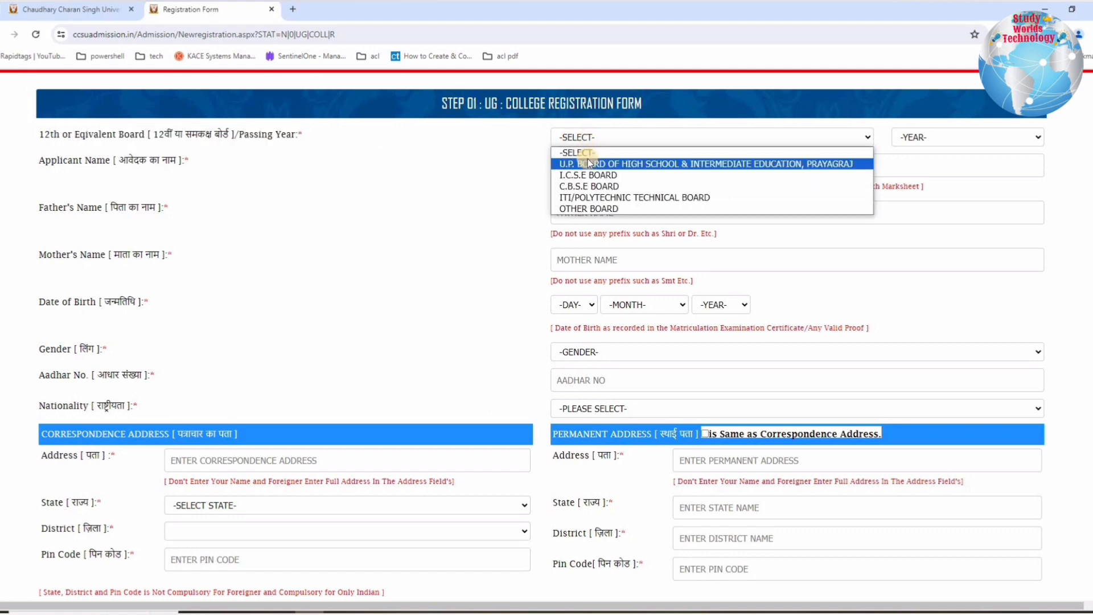
pyautogui.press('Down')
pyautogui.press('Down')
pyautogui.press('Down')
pyautogui.press('Down')
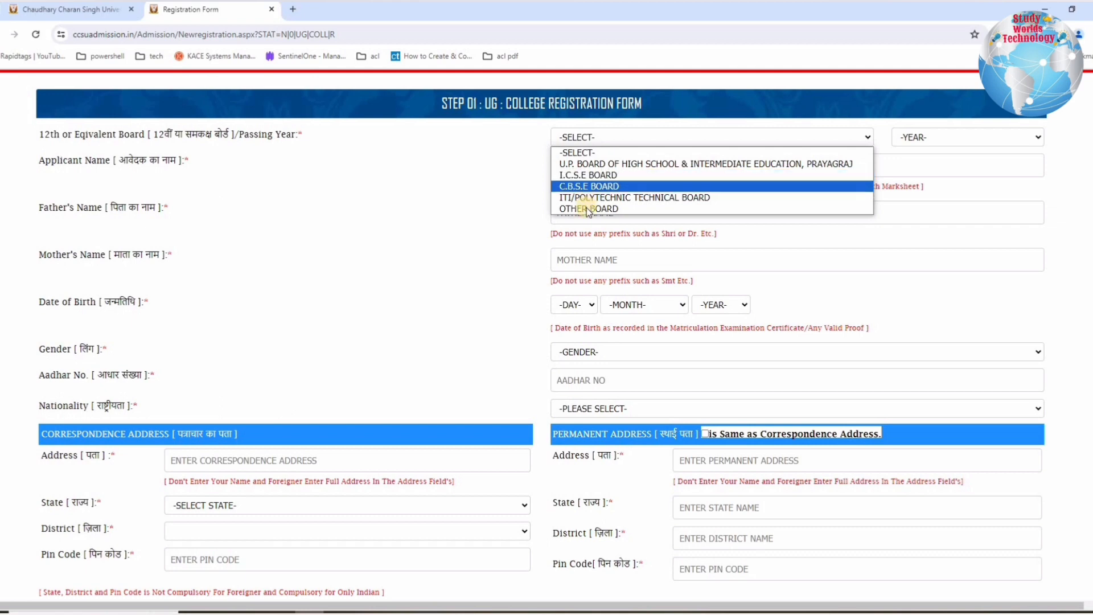
pyautogui.click(586, 188)
pyautogui.click(913, 143)
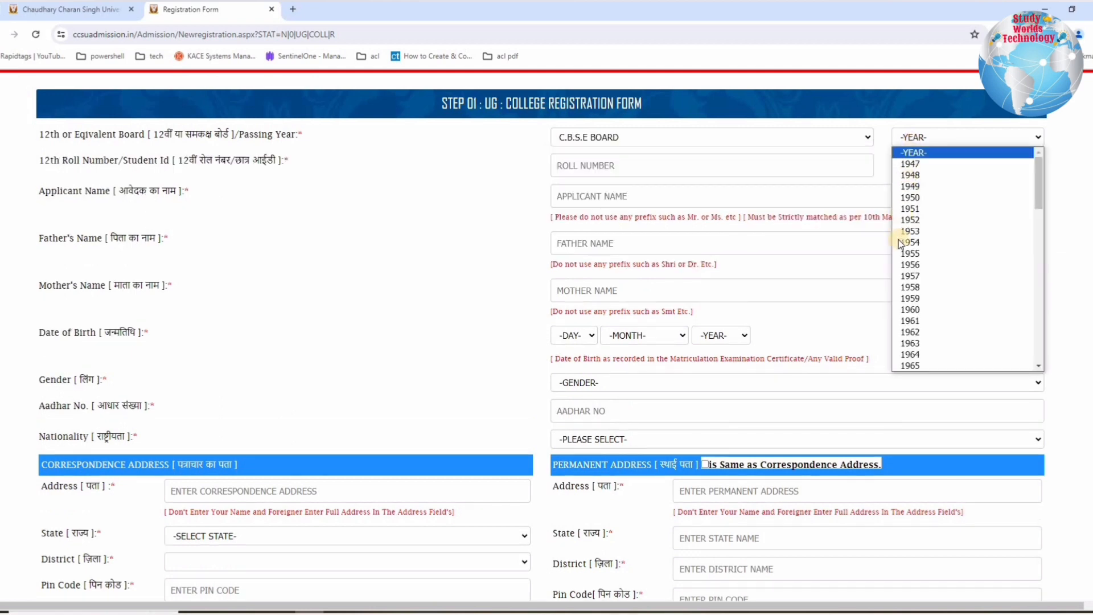
pyautogui.scroll(-10, 910, 358)
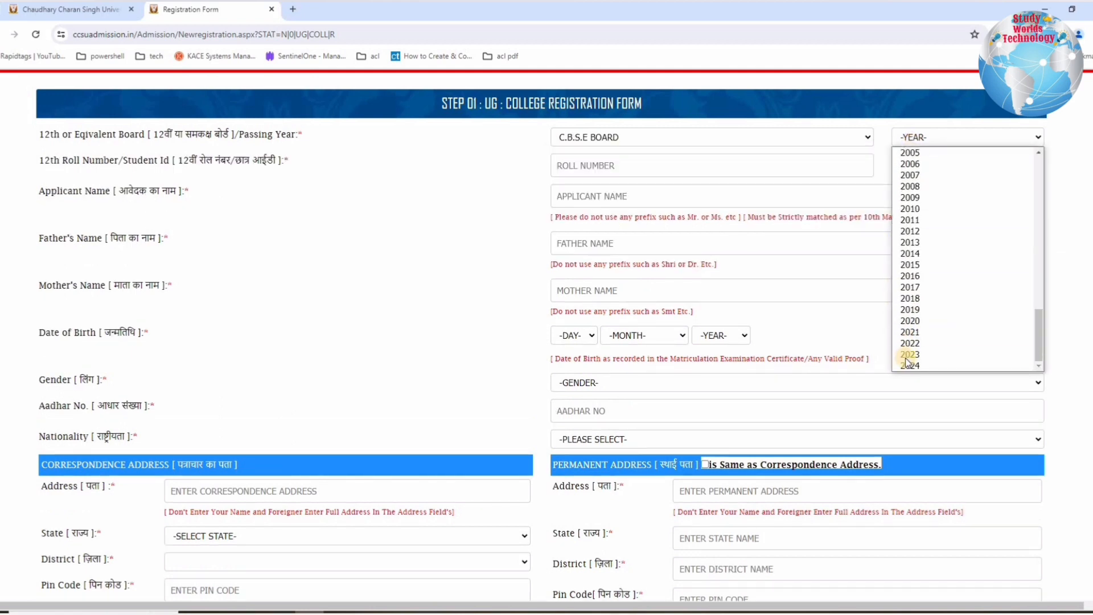
pyautogui.click(911, 365)
# Step: Set the applicant's gender to FEMALE and the nationality to INDIAN
pyautogui.click(636, 166)
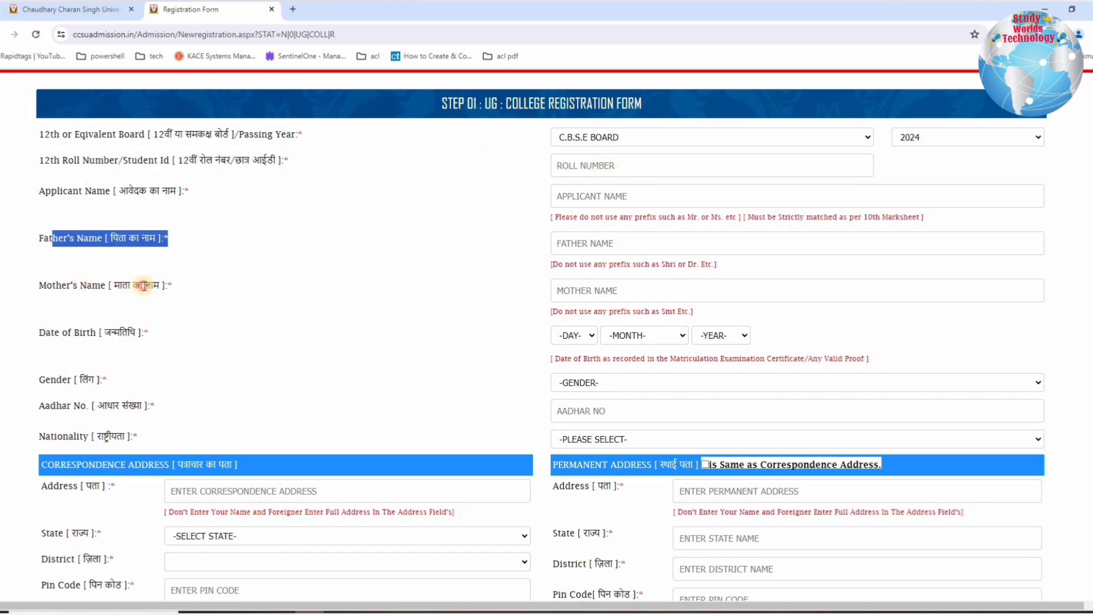
pyautogui.moveTo(62, 286); pyautogui.dragTo(509, 284)
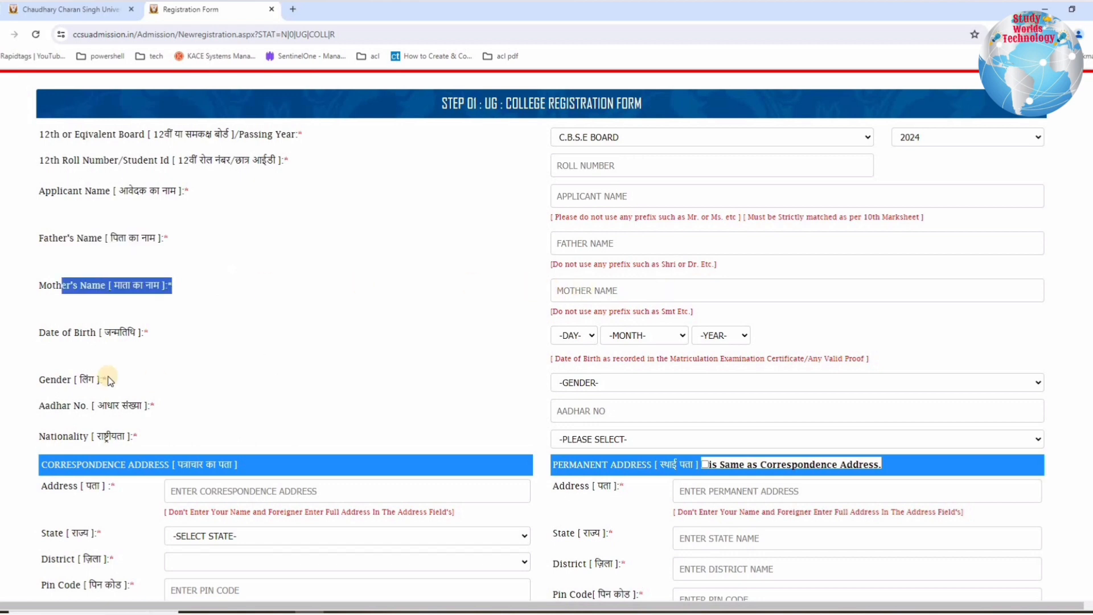
pyautogui.moveTo(46, 335); pyautogui.dragTo(520, 346)
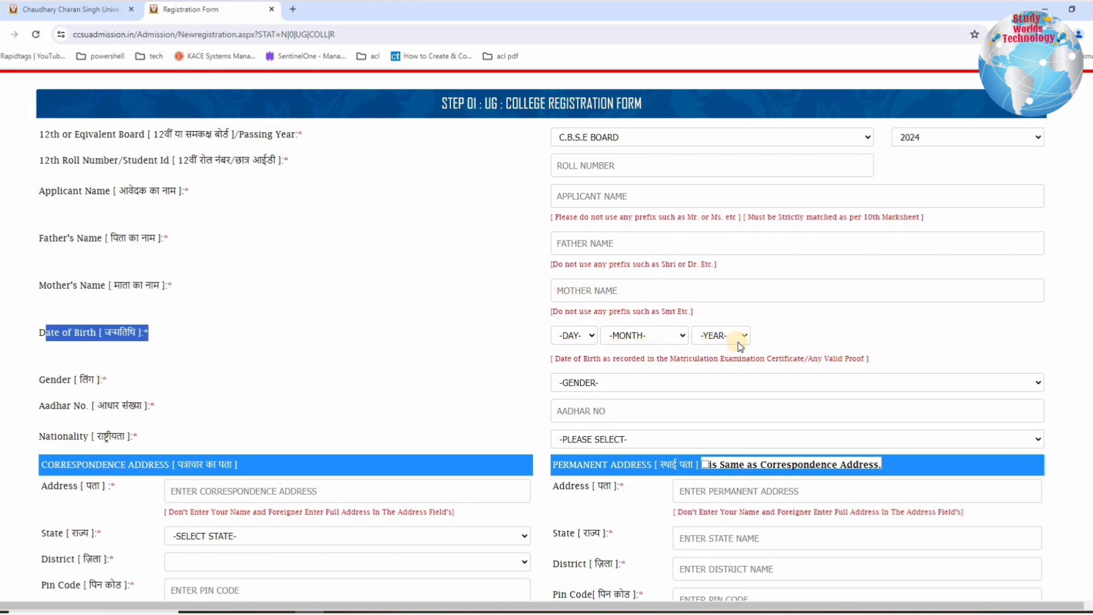
pyautogui.click(637, 391)
pyautogui.click(589, 418)
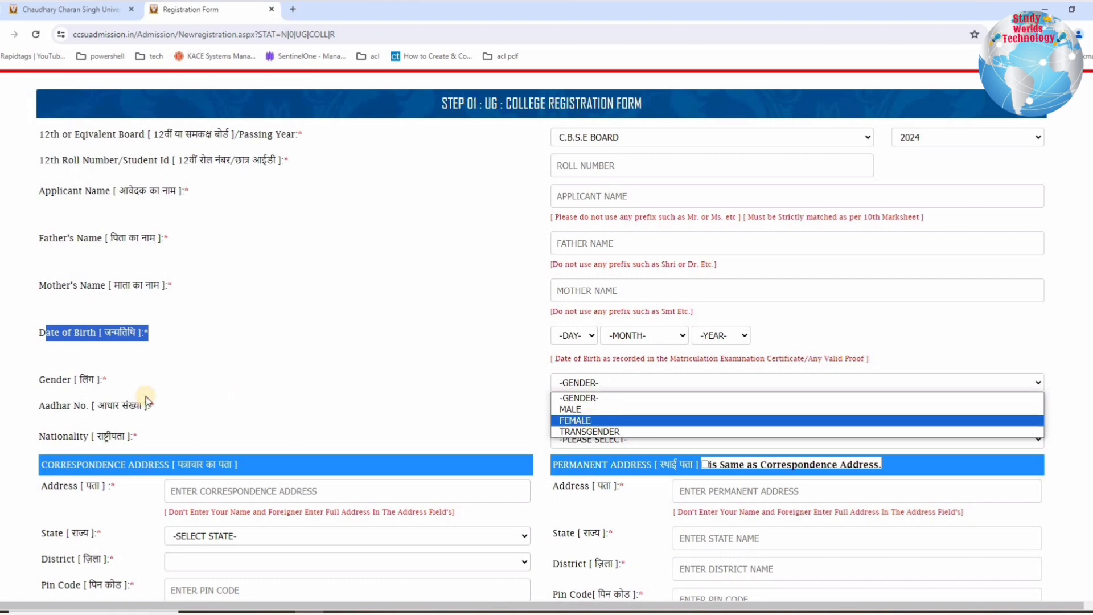
pyautogui.moveTo(50, 403); pyautogui.dragTo(609, 412)
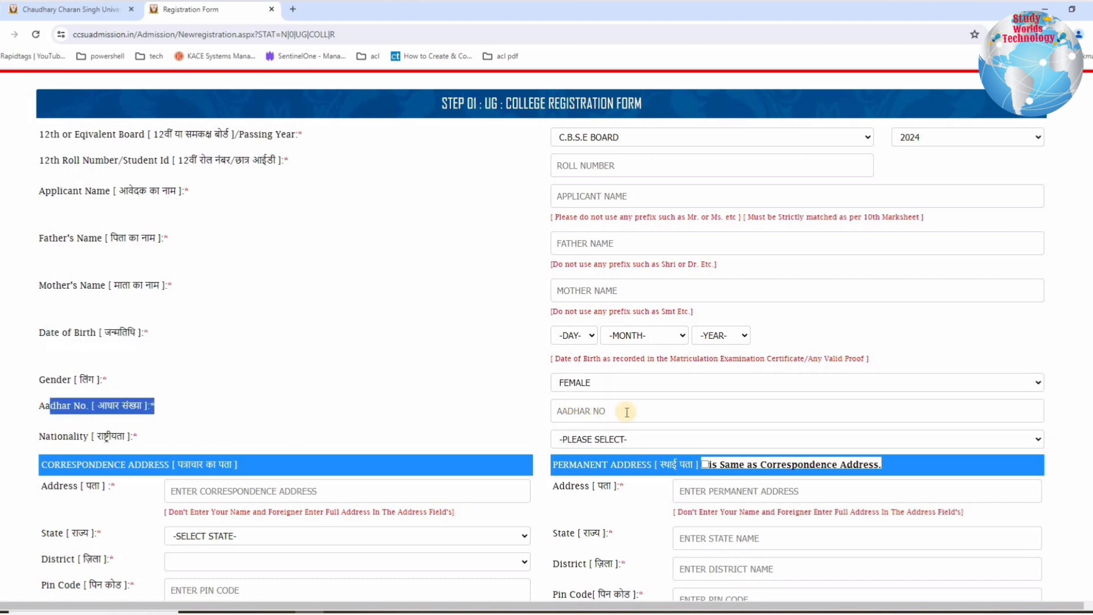
pyautogui.click(606, 441)
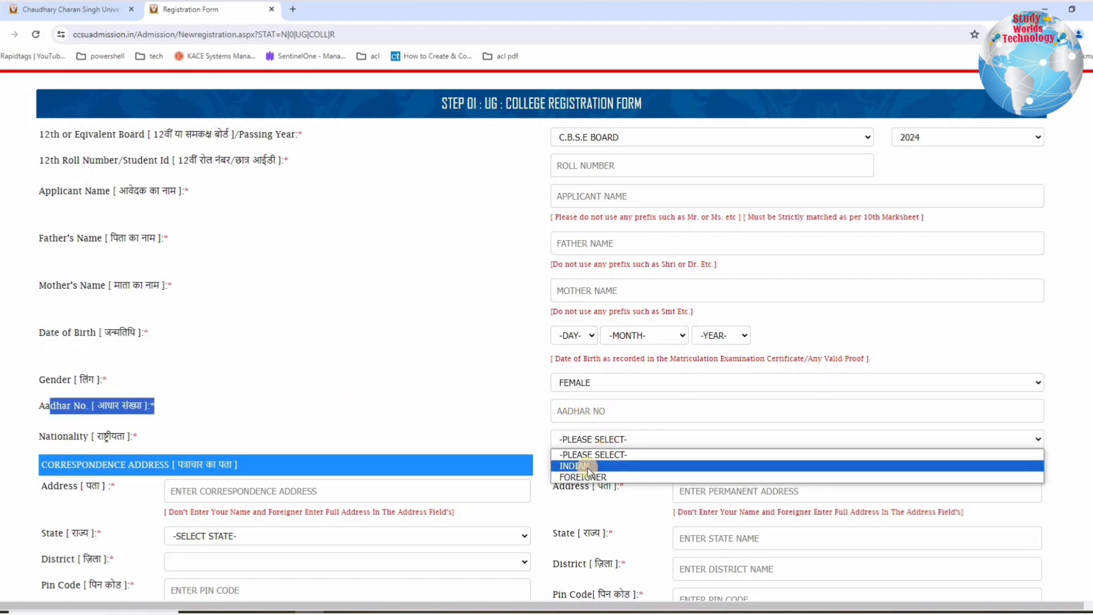
pyautogui.click(592, 465)
# Step: Set the correspondence address's state to UTTAR PRADESH and its district to BAGHPAT
pyautogui.scroll(-5, 207, 170)
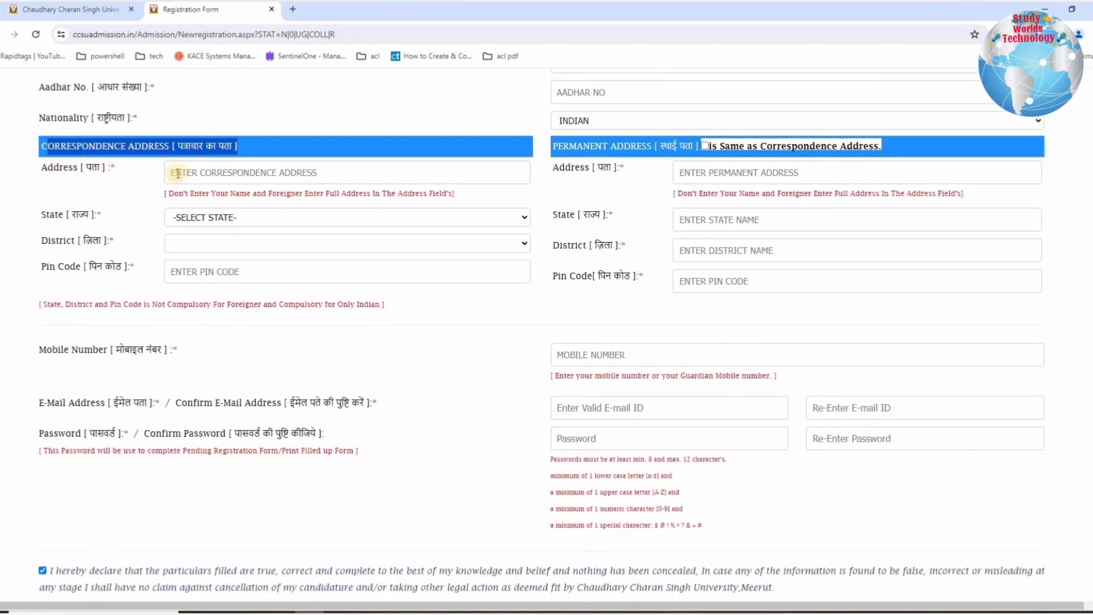
pyautogui.click(199, 215)
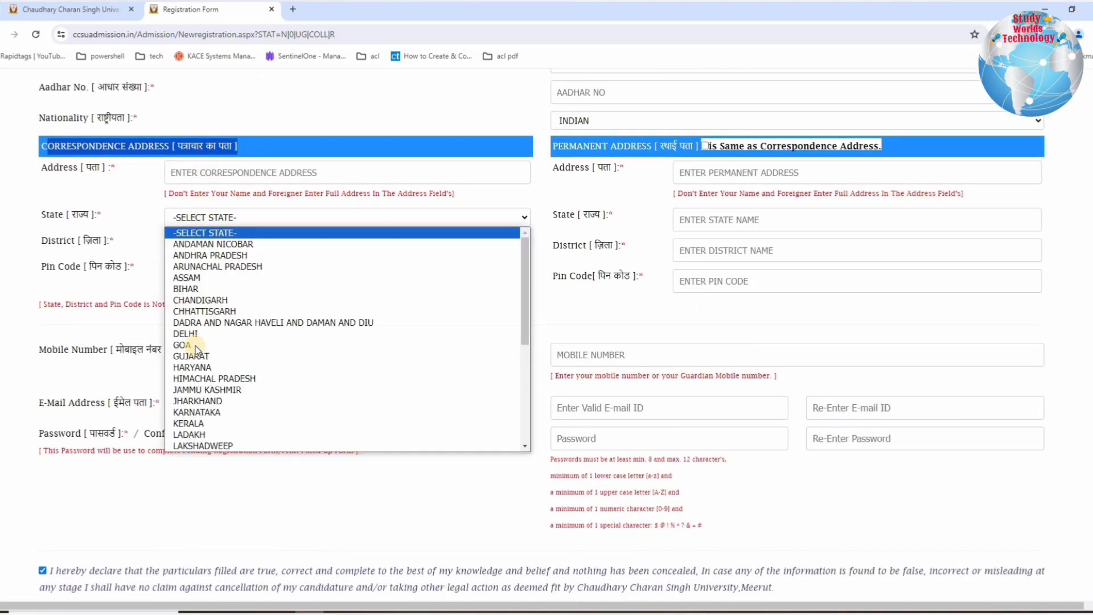
pyautogui.press('u')
pyautogui.press('Return')
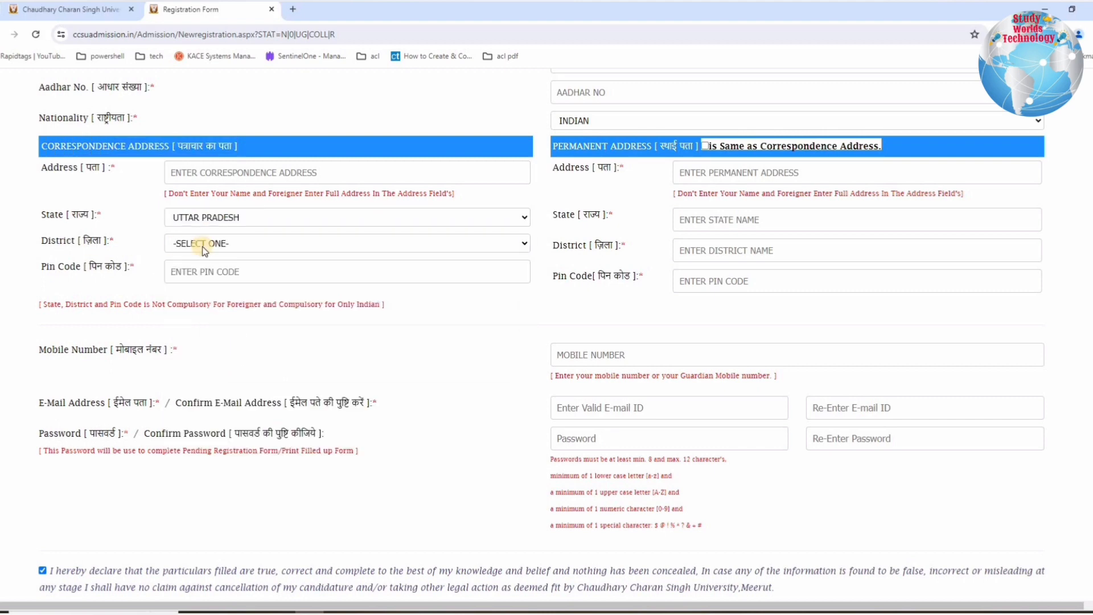
pyautogui.click(200, 243)
pyautogui.click(192, 360)
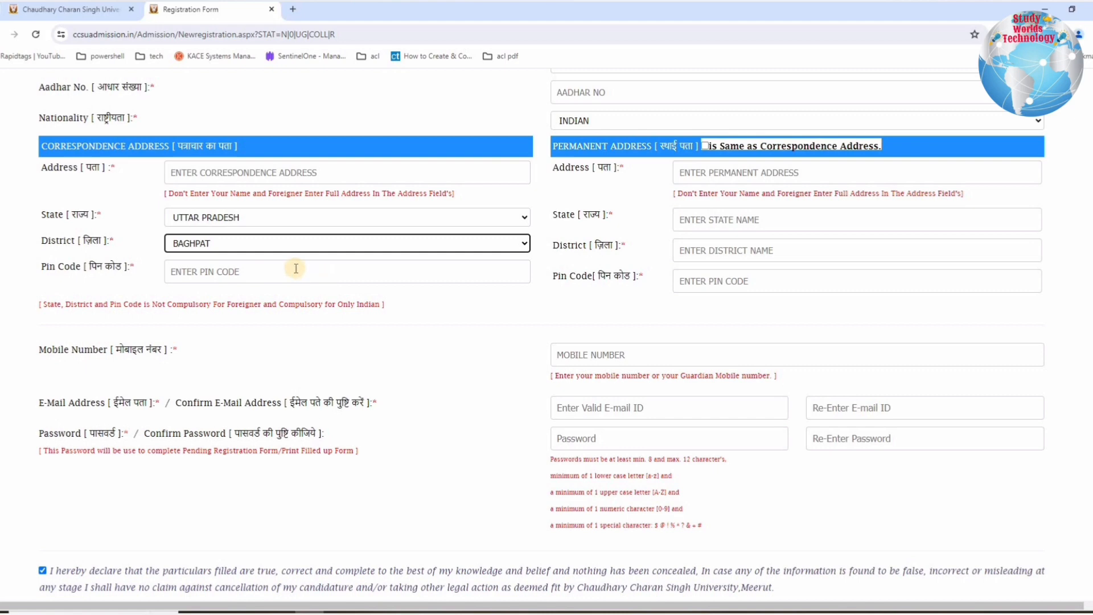
# Step: Review the permanent address, contact and password fields, and submit the Step 01 registration form
pyautogui.moveTo(672, 144); pyautogui.dragTo(583, 146)
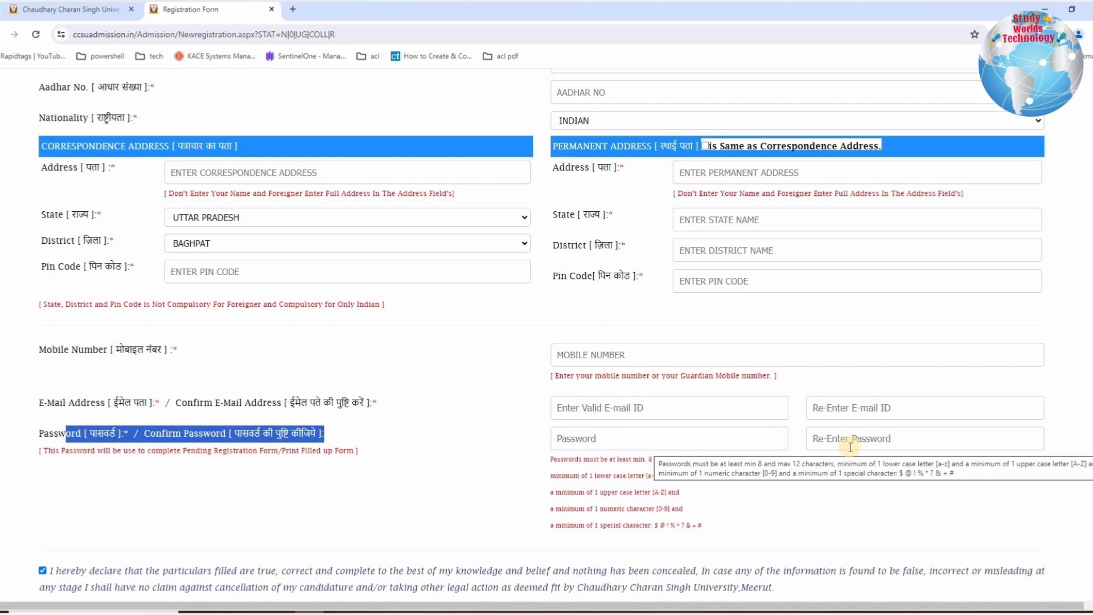
pyautogui.scroll(-3, 843, 444)
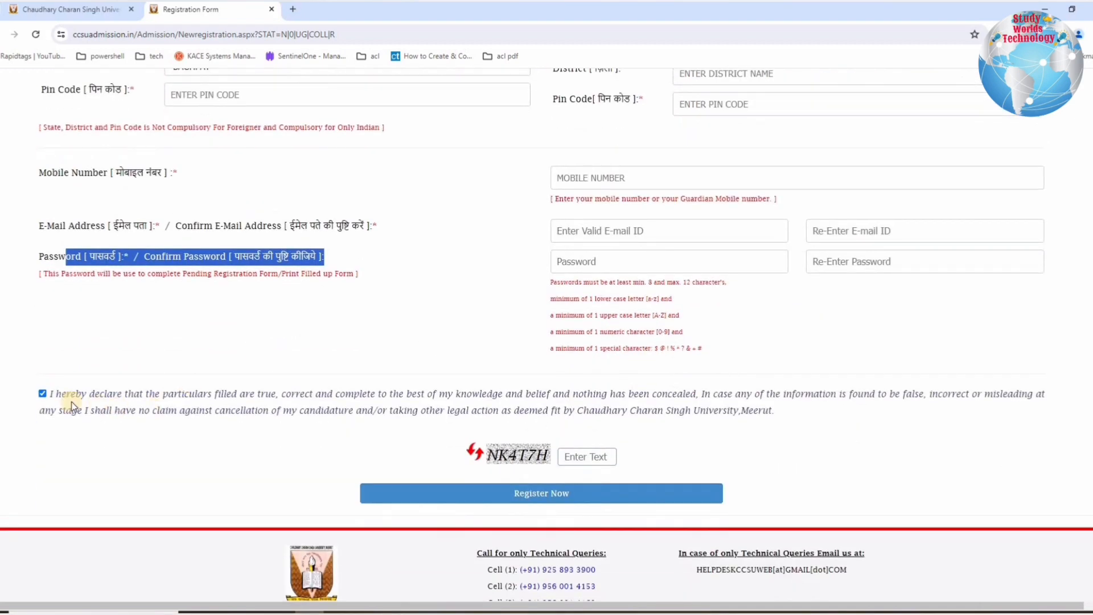
pyautogui.click(544, 494)
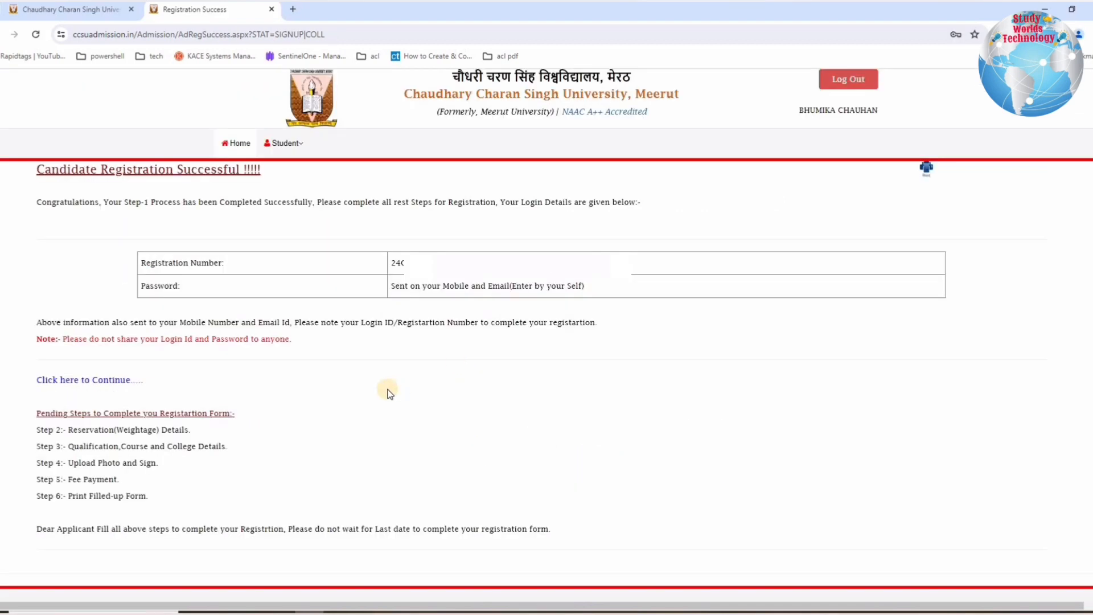
# Step: Continue from the registration confirmation to the Step 02 reservation details form
pyautogui.click(54, 380)
pyautogui.click(71, 381)
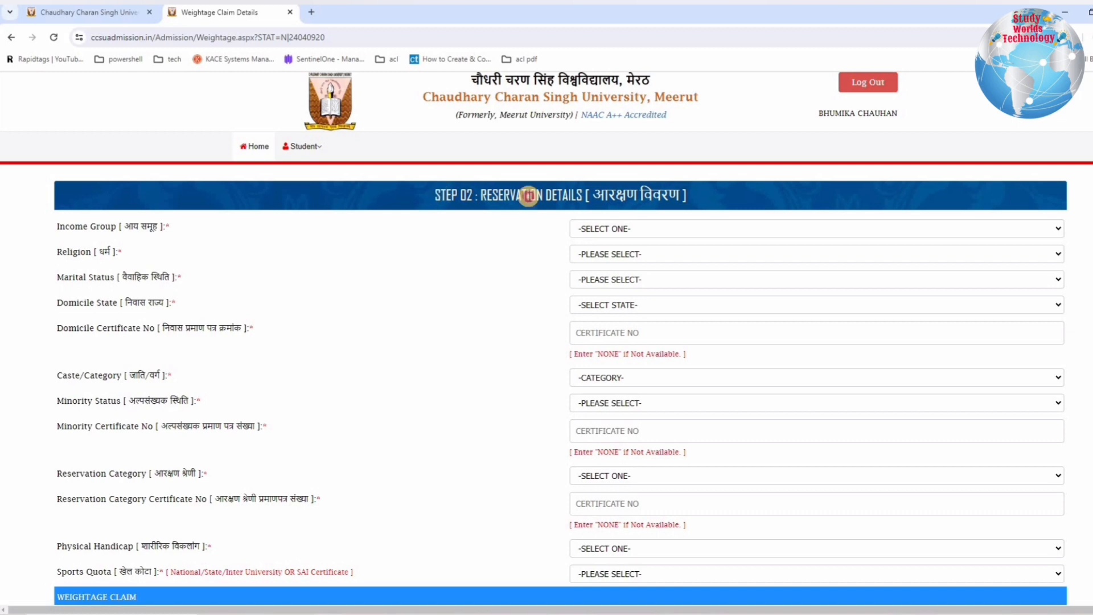
pyautogui.click(731, 201)
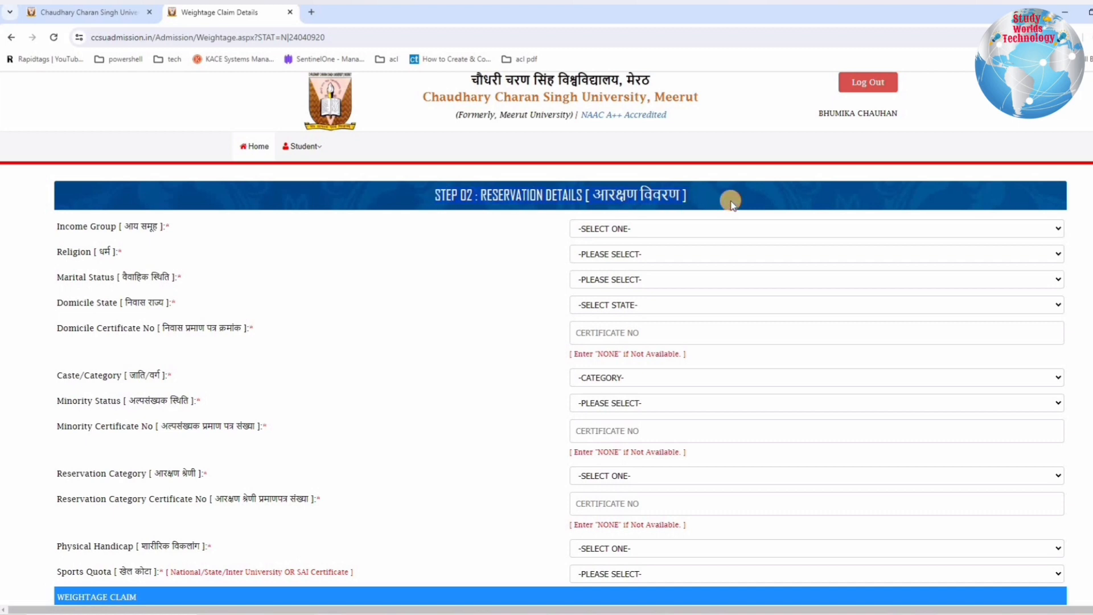
# Step: Set the applicant's income group to BELOW 2 LAC PER ANNUM and the religion to HINDU
pyautogui.moveTo(76, 227); pyautogui.dragTo(603, 230)
pyautogui.click(604, 231)
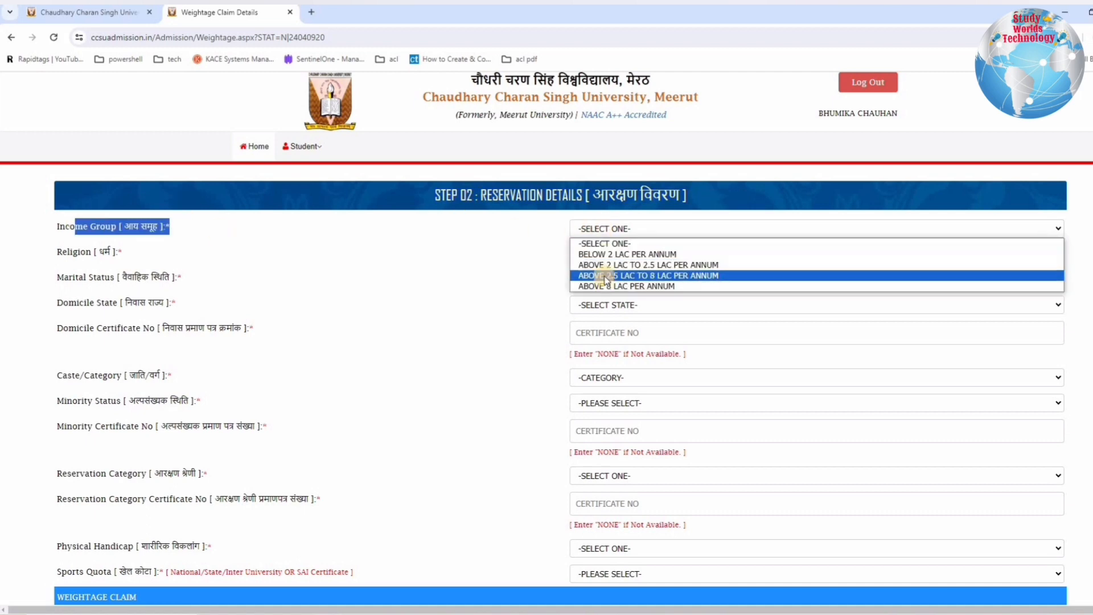
pyautogui.click(604, 254)
pyautogui.click(586, 254)
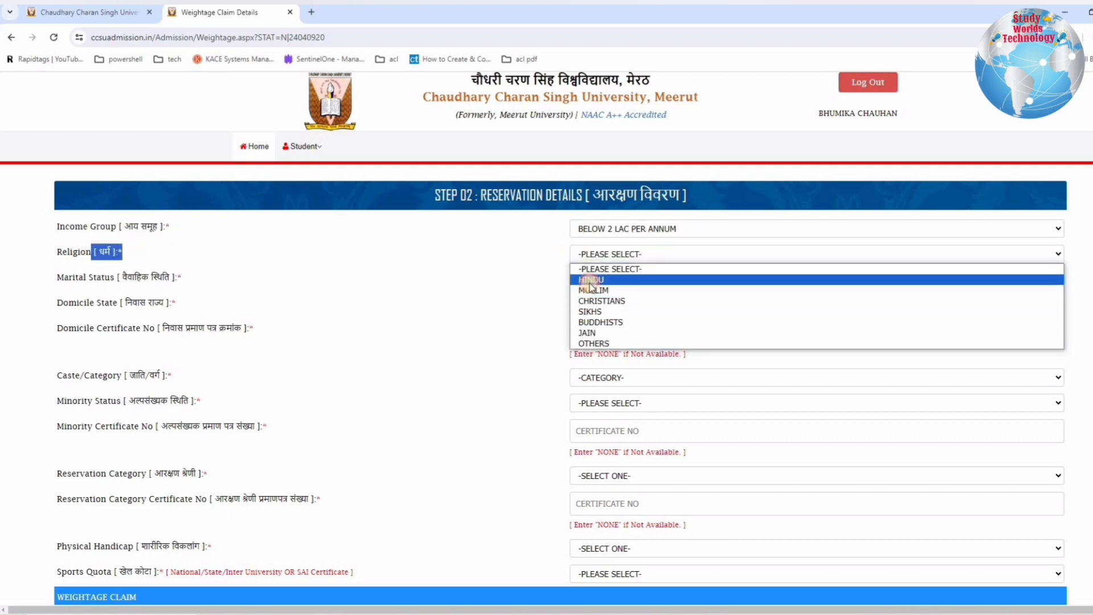
pyautogui.click(589, 280)
# Step: Set the applicant's marital status to UNMARRIED
pyautogui.tripleClick(203, 277)
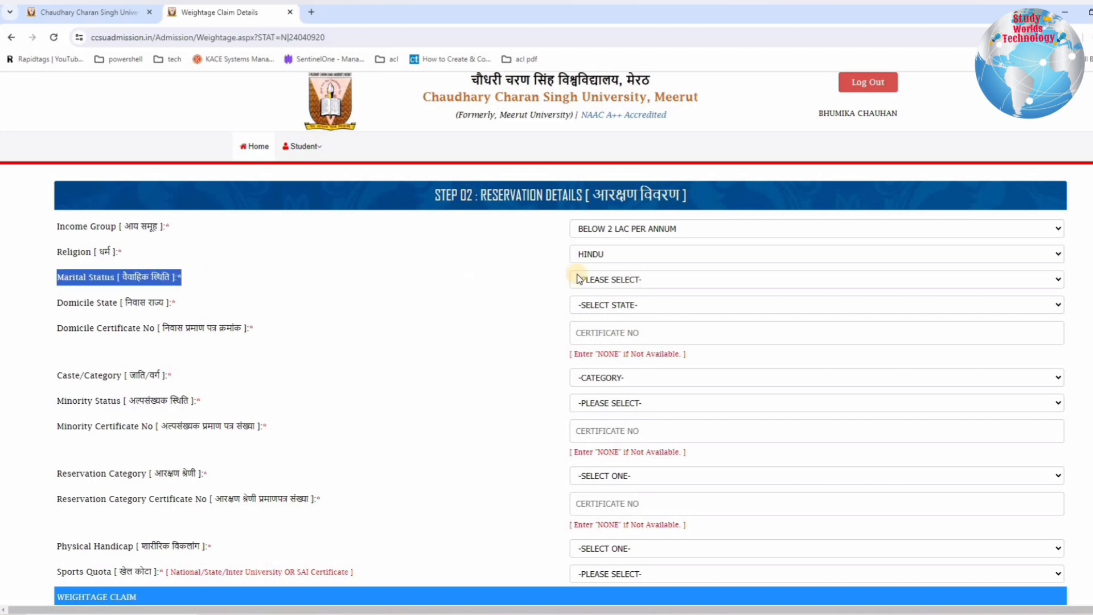
pyautogui.click(592, 279)
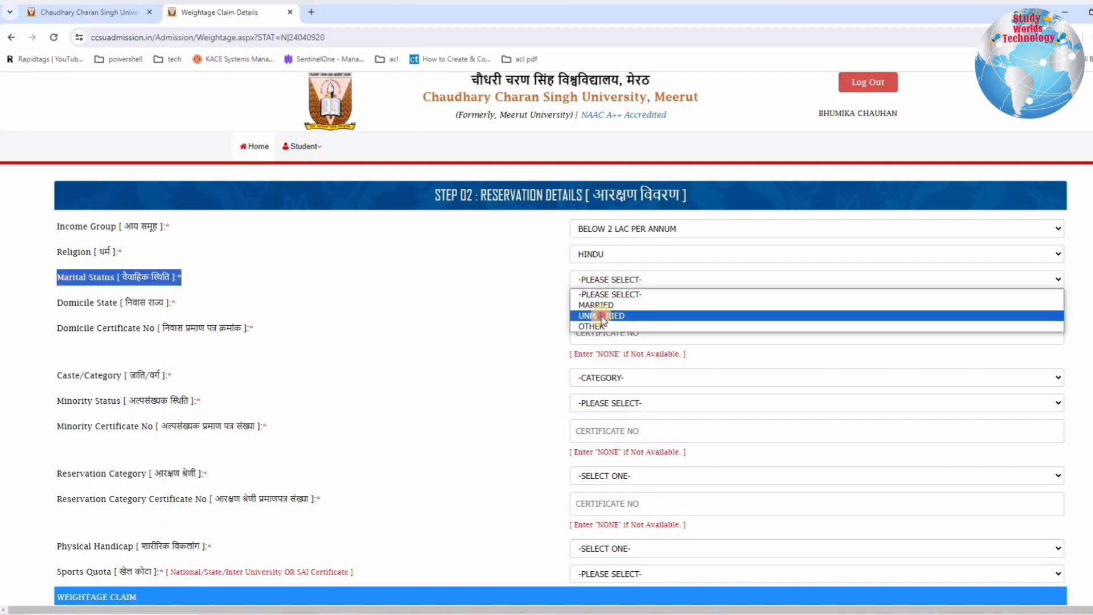
pyautogui.click(599, 316)
# Step: Set the applicant's domicile state to UTTARAKHAND
pyautogui.moveTo(62, 302); pyautogui.dragTo(613, 309)
pyautogui.click(614, 309)
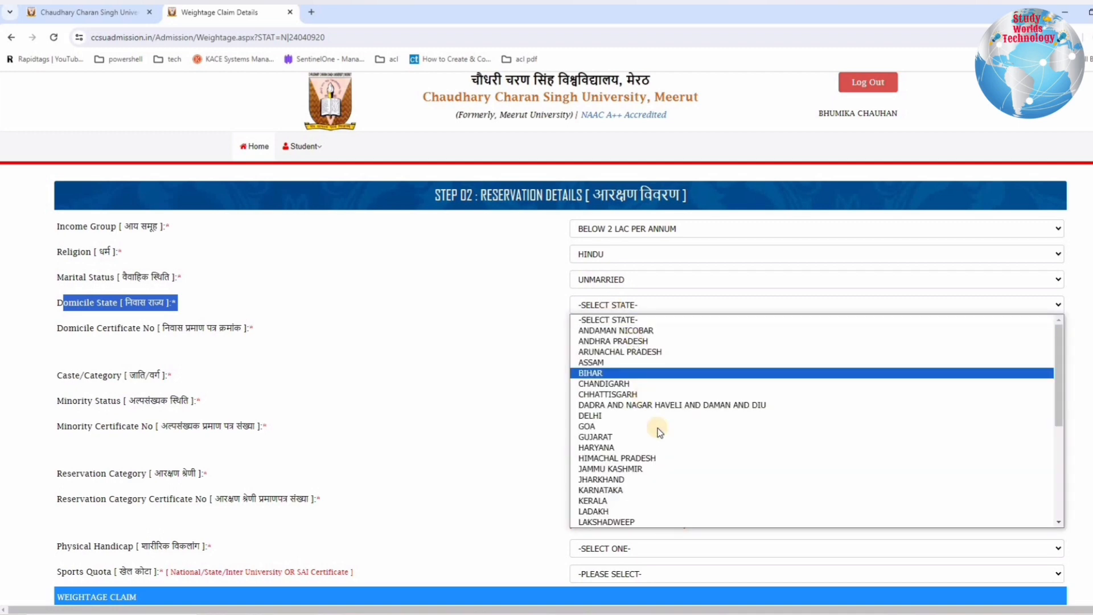
pyautogui.scroll(-3, 632, 433)
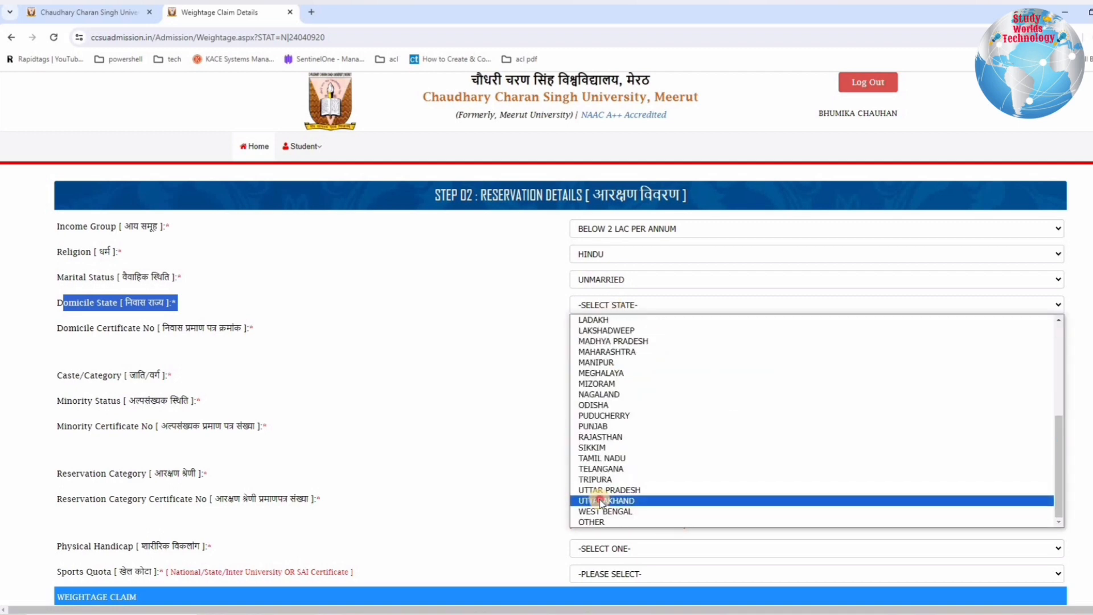
pyautogui.click(601, 501)
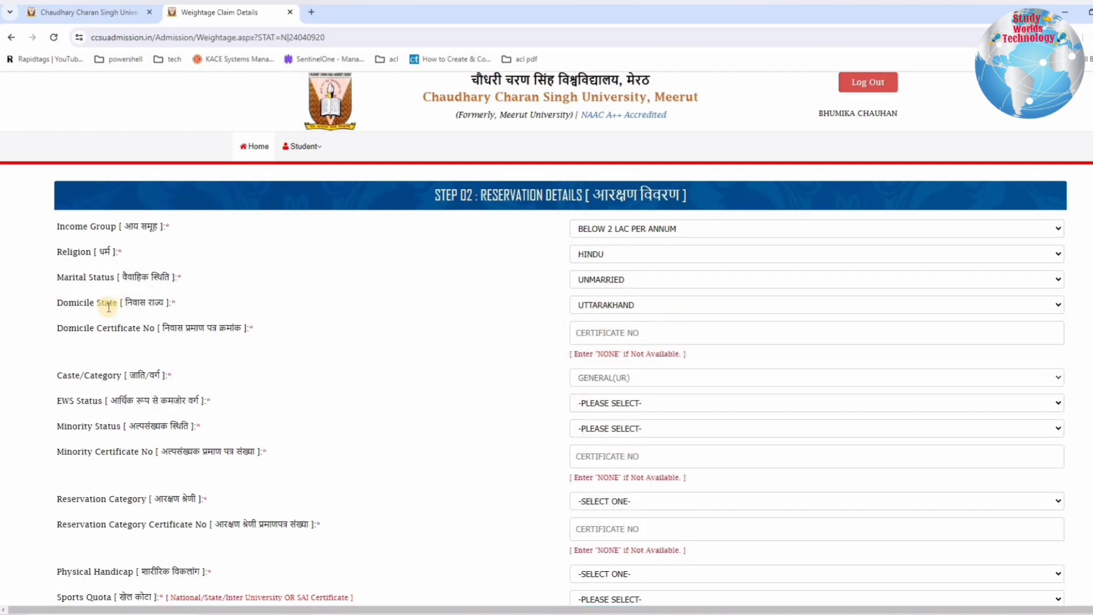
# Step: Enter NONE as the domicile certificate number and change the domicile state to UTTAR PRADESH
pyautogui.moveTo(79, 328); pyautogui.dragTo(205, 329)
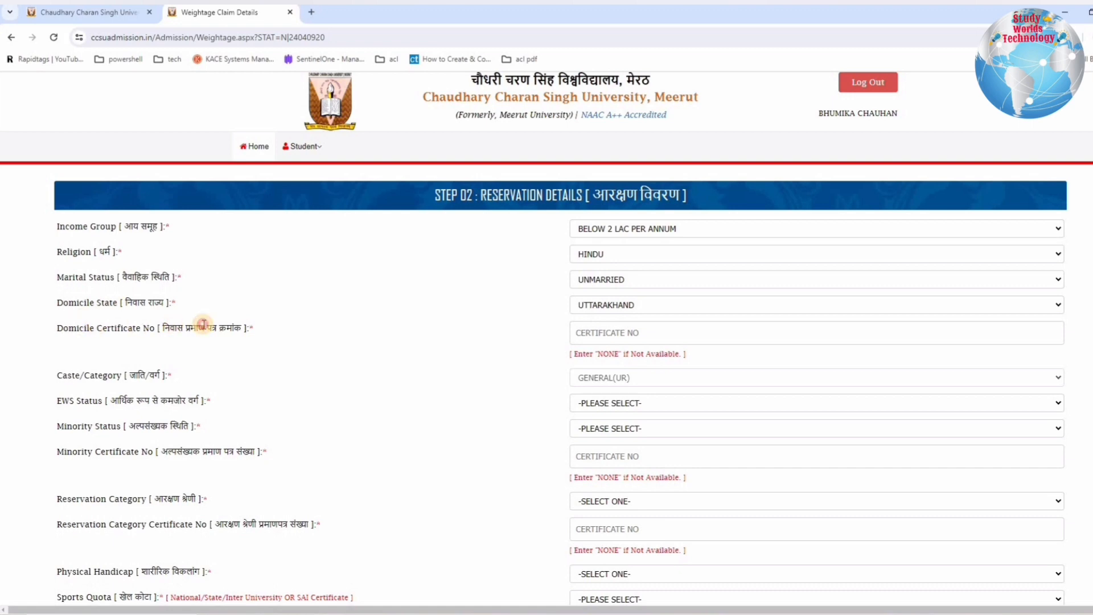
pyautogui.click(243, 334)
pyautogui.moveTo(136, 332); pyautogui.dragTo(234, 333)
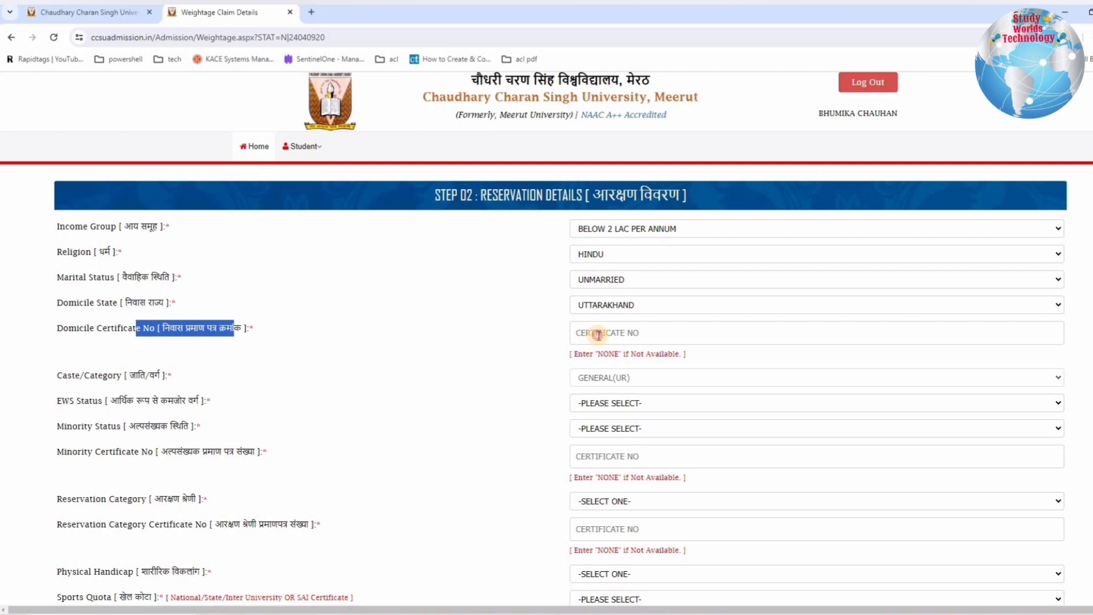
pyautogui.click(599, 336)
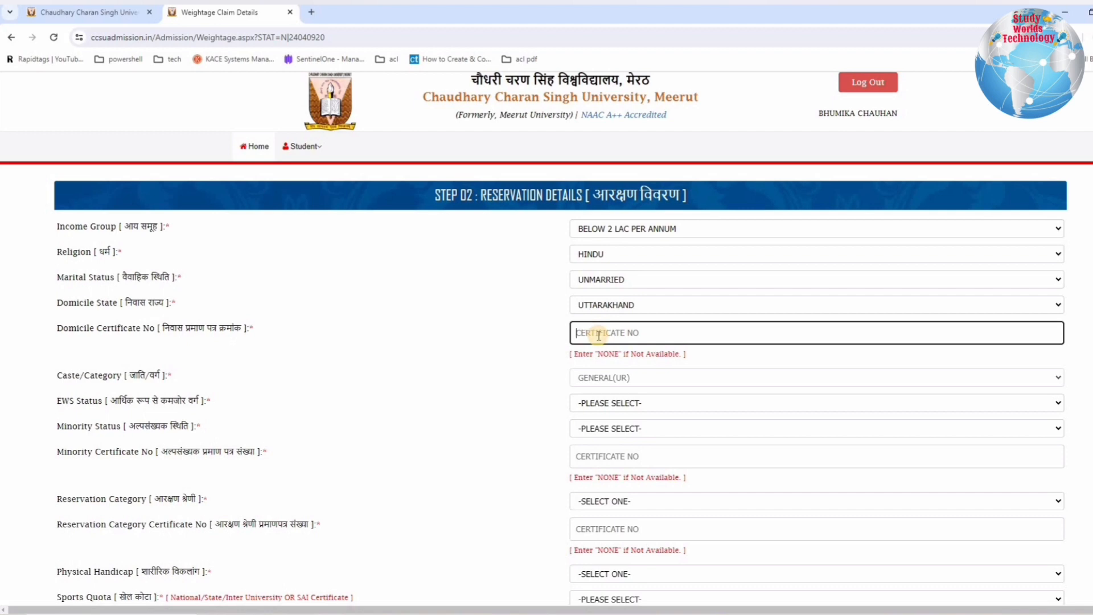
pyautogui.write('NONE')
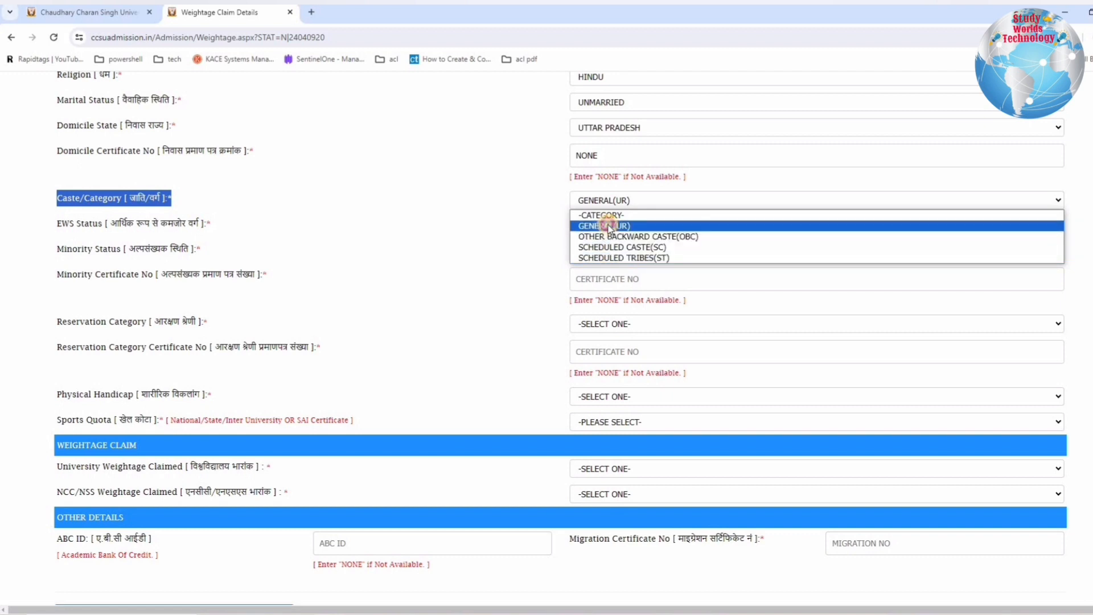
# Step: Keep the caste category as GENERAL(UR) and set the EWS status to NO
pyautogui.click(451, 230)
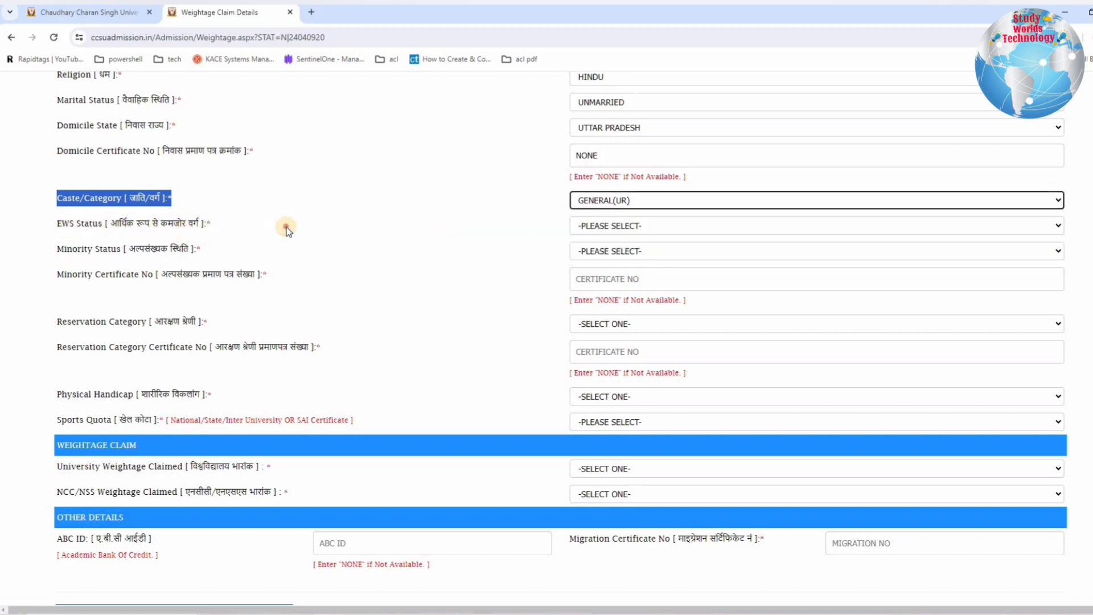
pyautogui.moveTo(61, 225); pyautogui.dragTo(518, 228)
pyautogui.click(589, 235)
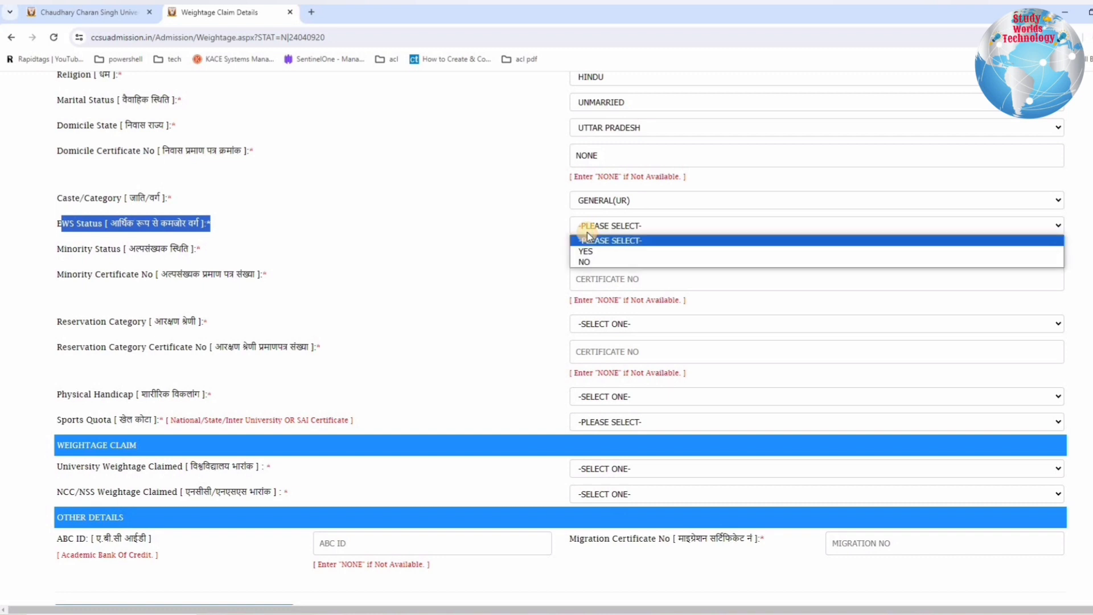
pyautogui.click(590, 262)
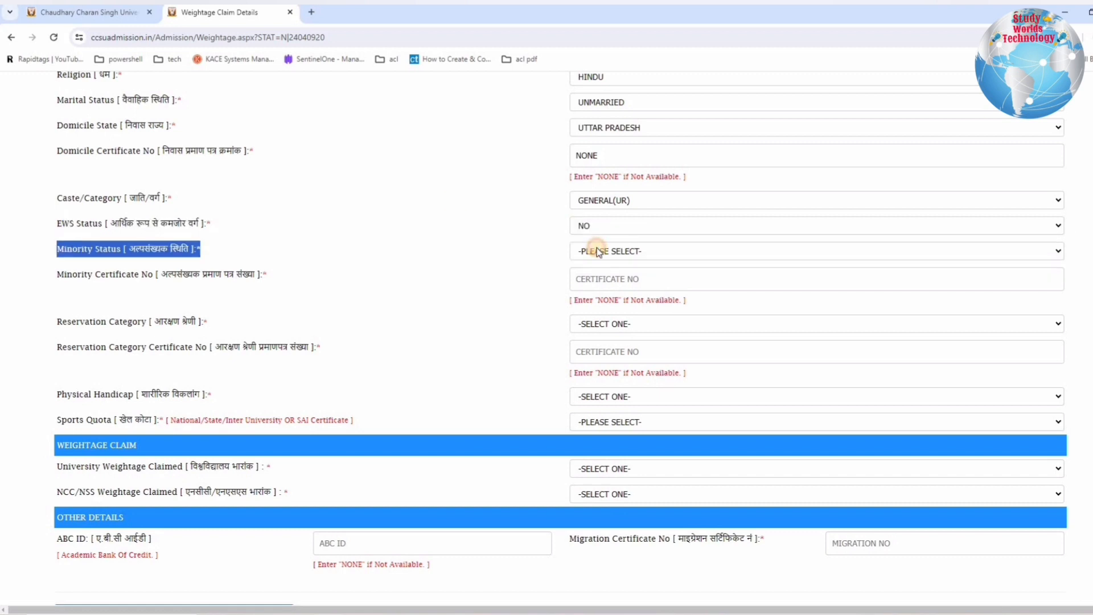
# Step: Set the minority status to NO and enter NONE as the minority certificate number
pyautogui.click(598, 251)
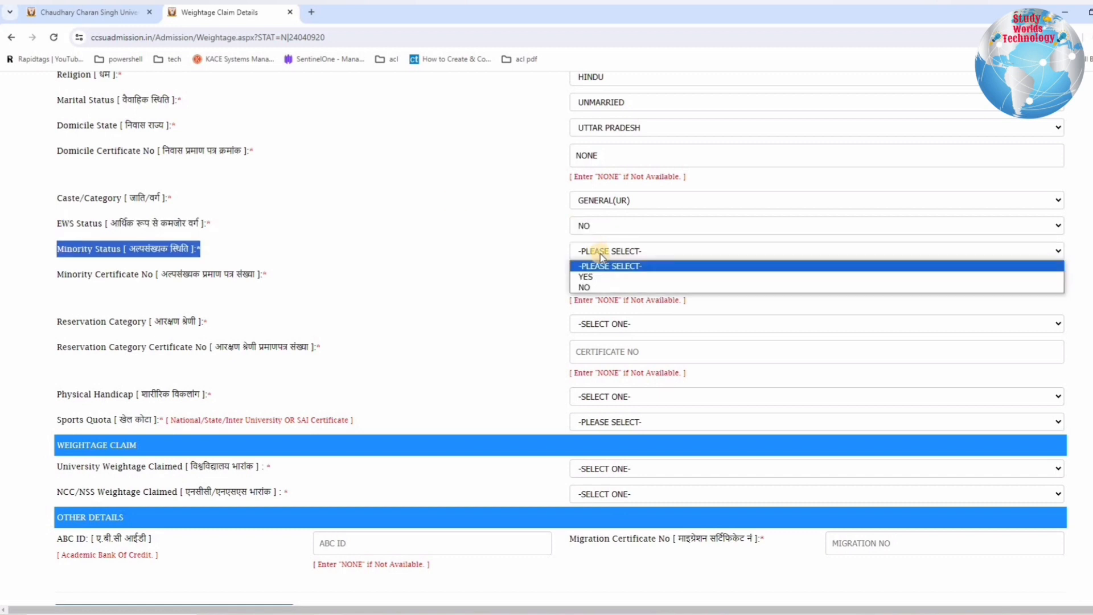
pyautogui.click(586, 287)
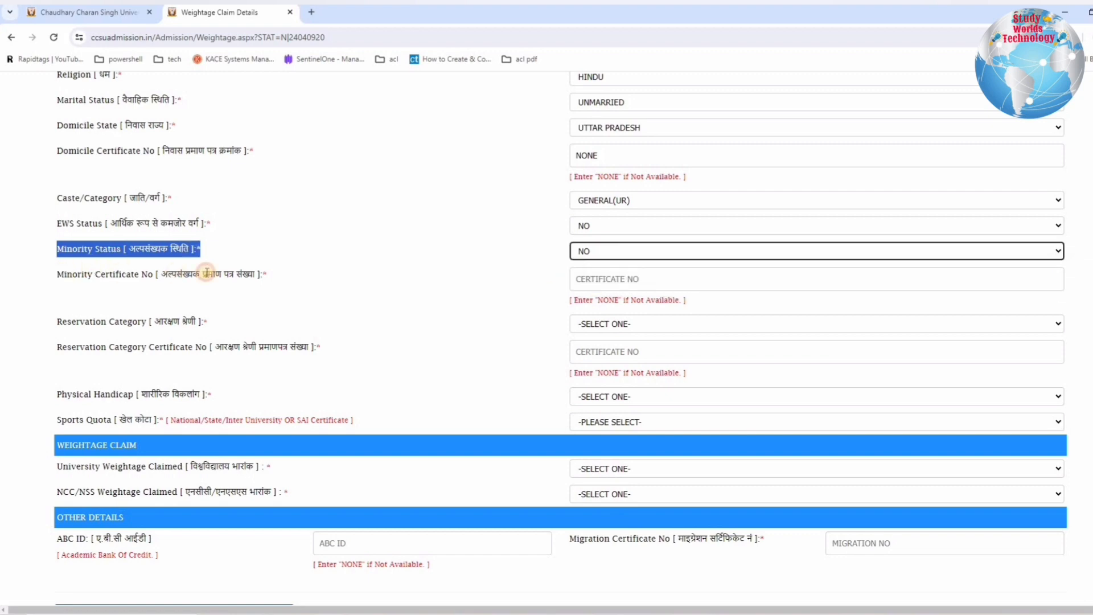
pyautogui.moveTo(207, 273); pyautogui.dragTo(63, 275)
pyautogui.click(629, 279)
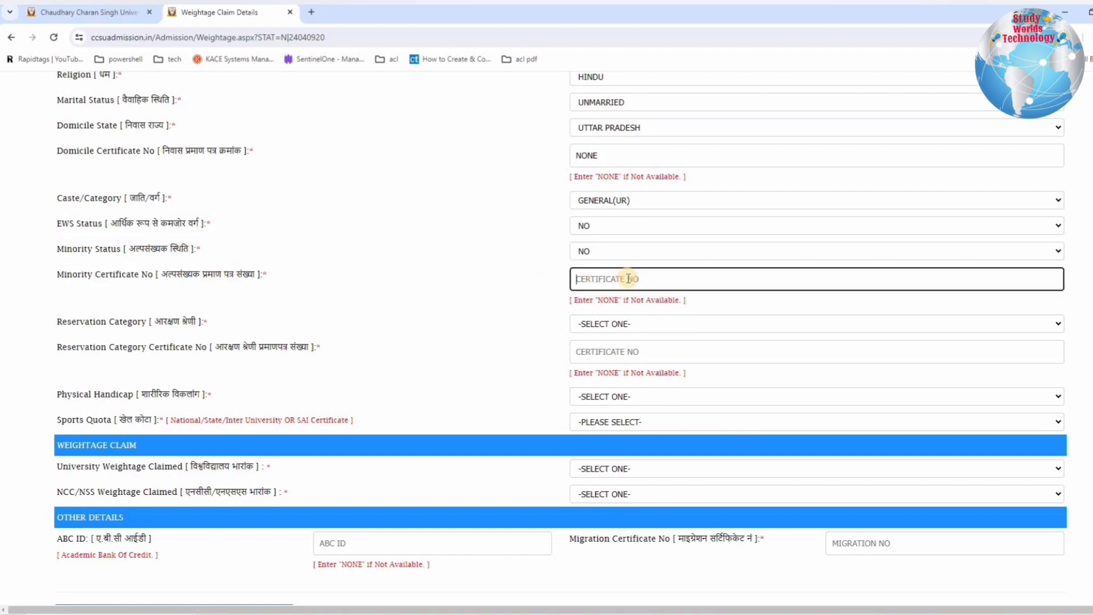
pyautogui.write('NONE')
pyautogui.scroll(1, 581, 353)
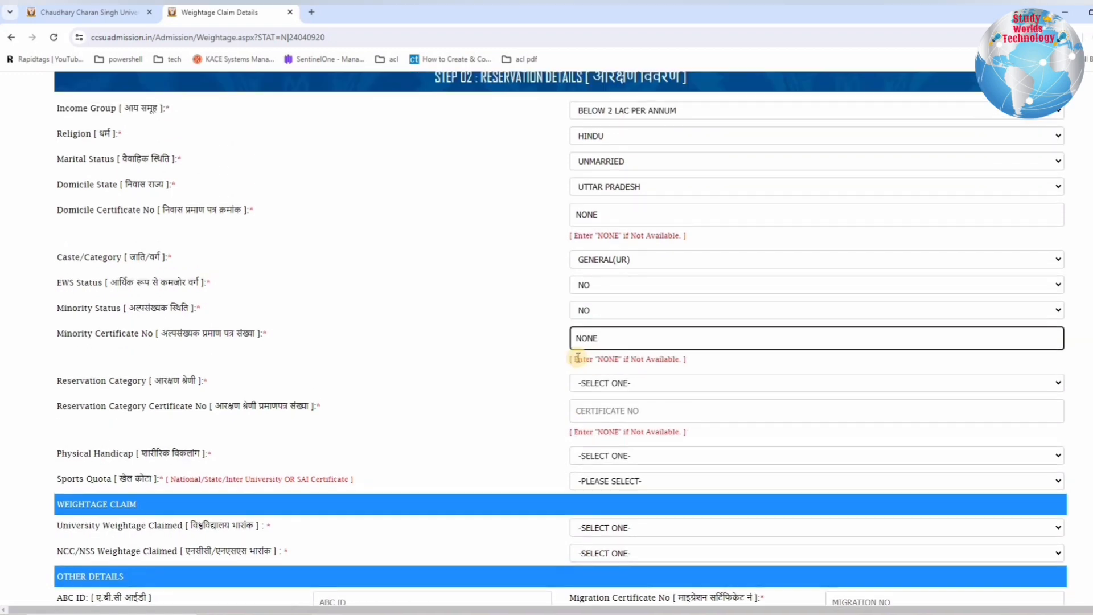
# Step: Set the reservation category to NONE and enter NONE as its certificate number
pyautogui.scroll(-2, 484, 290)
pyautogui.moveTo(72, 263); pyautogui.dragTo(67, 262)
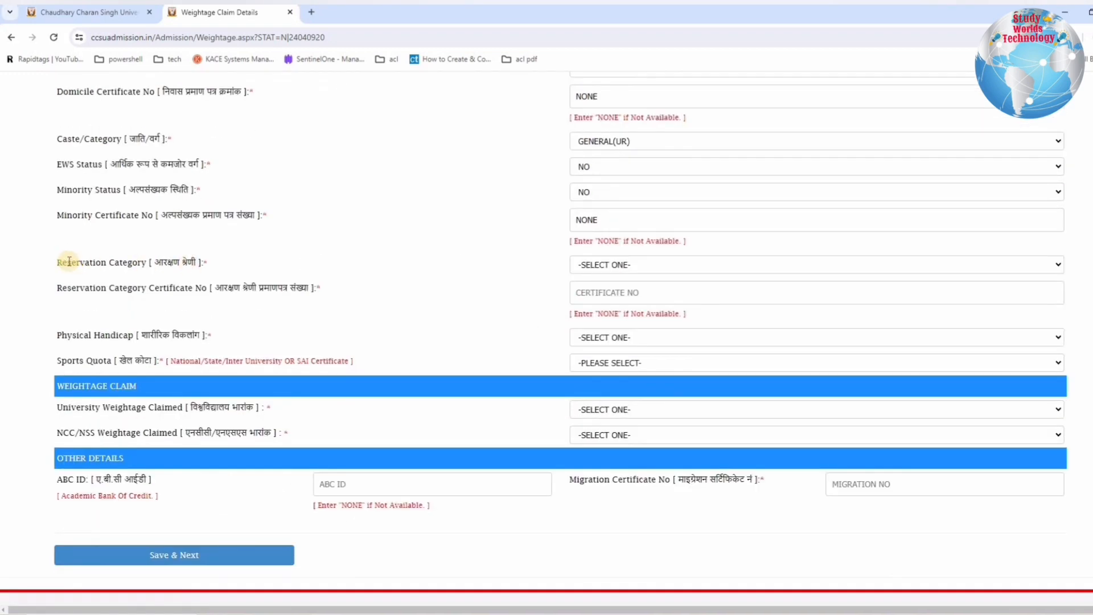
pyautogui.moveTo(325, 267); pyautogui.dragTo(710, 270)
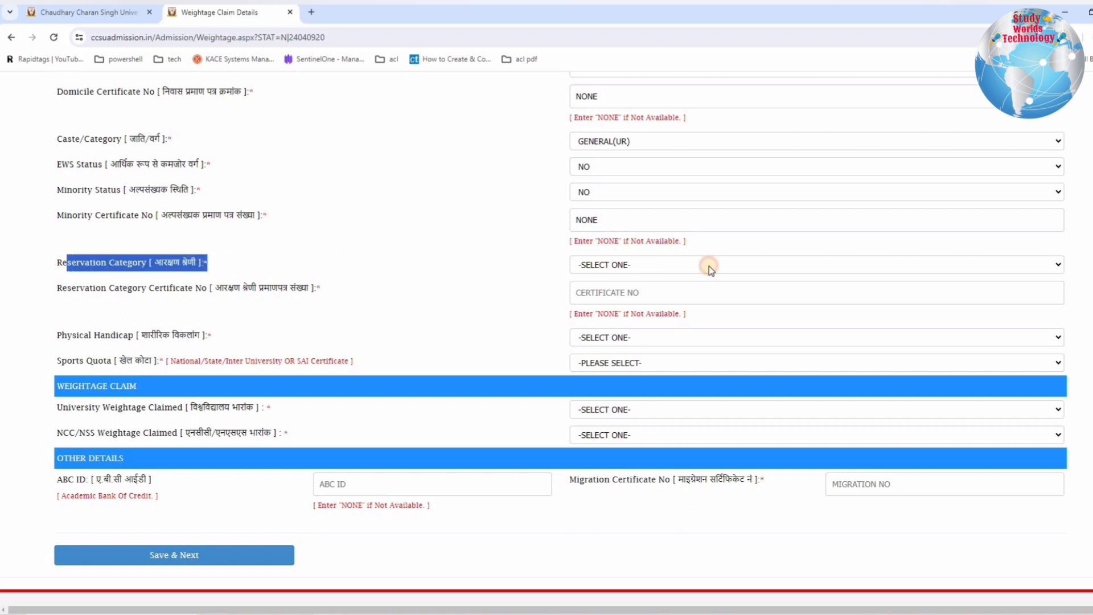
pyautogui.click(710, 267)
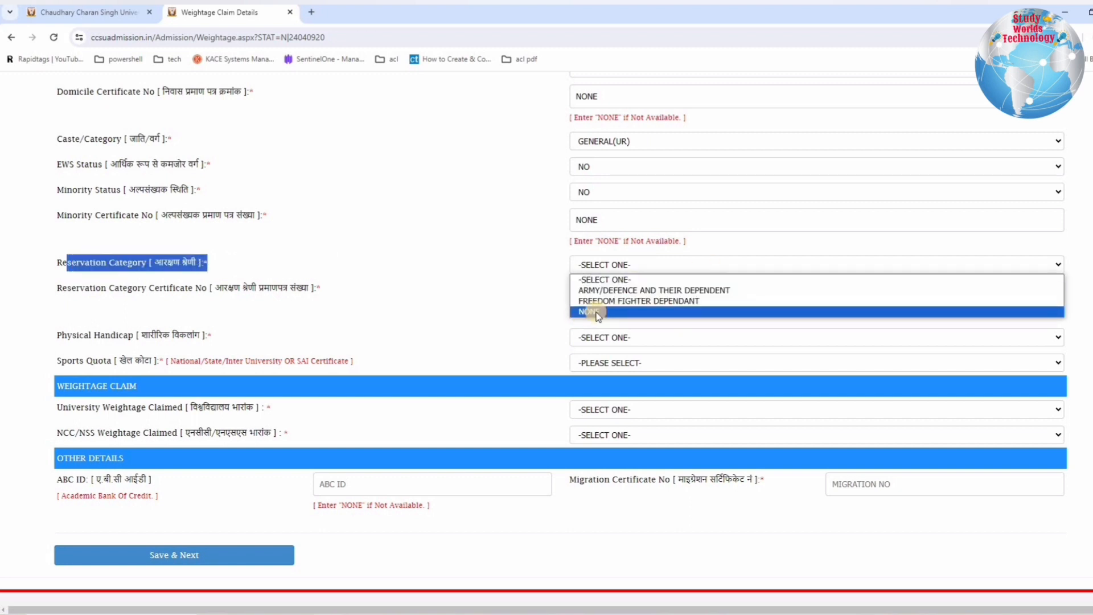
pyautogui.click(593, 312)
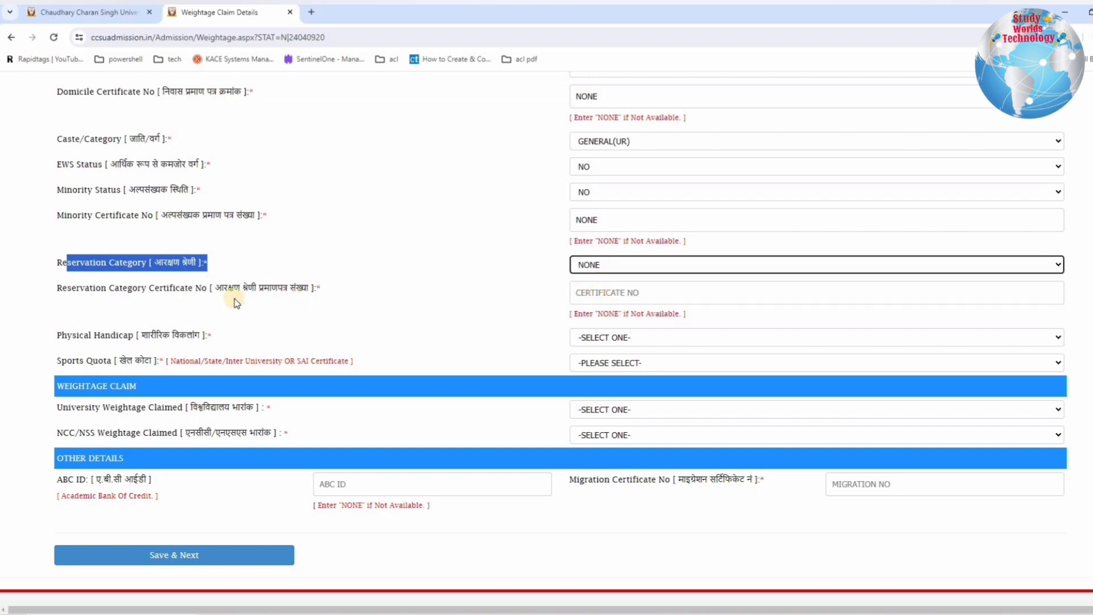
pyautogui.click(589, 295)
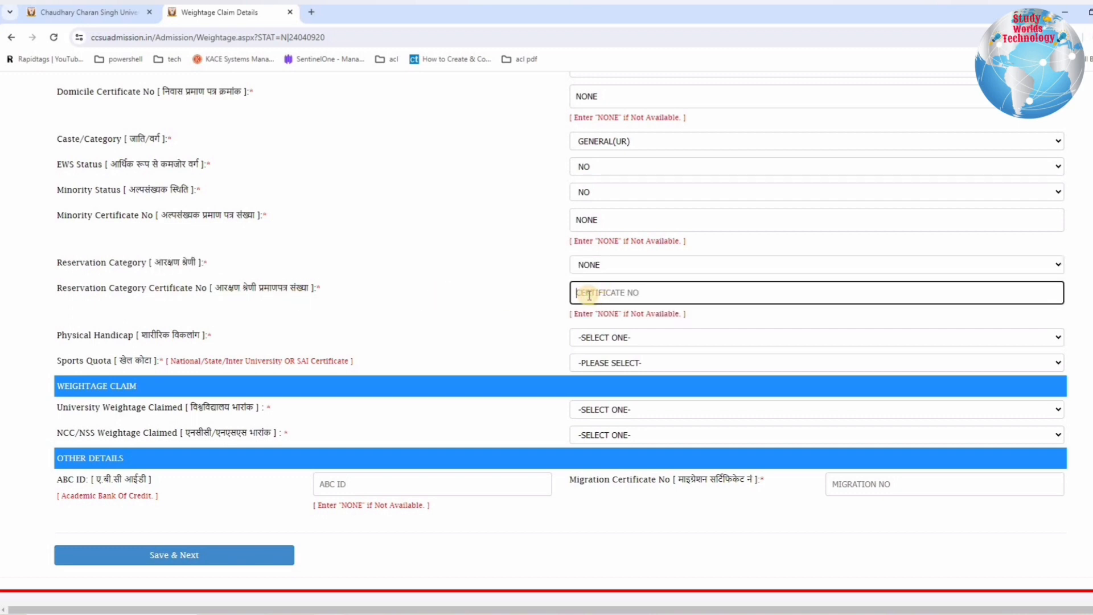
pyautogui.write('NONE')
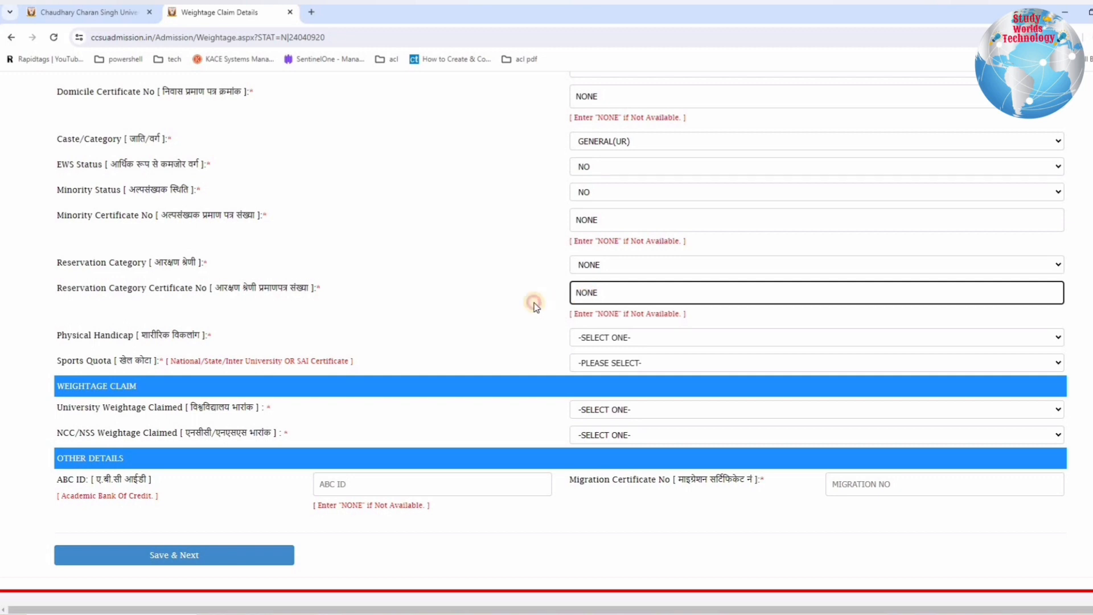
pyautogui.click(481, 304)
# Step: Set the physical handicap to NONE and the sports quota to NO
pyautogui.moveTo(61, 337); pyautogui.dragTo(693, 340)
pyautogui.click(694, 340)
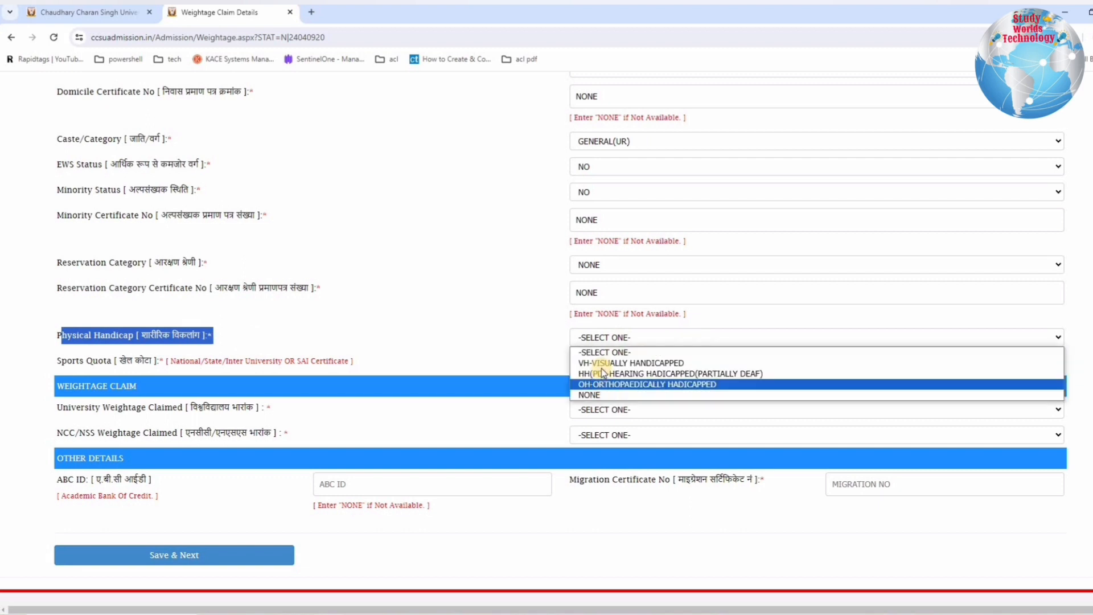
pyautogui.click(595, 394)
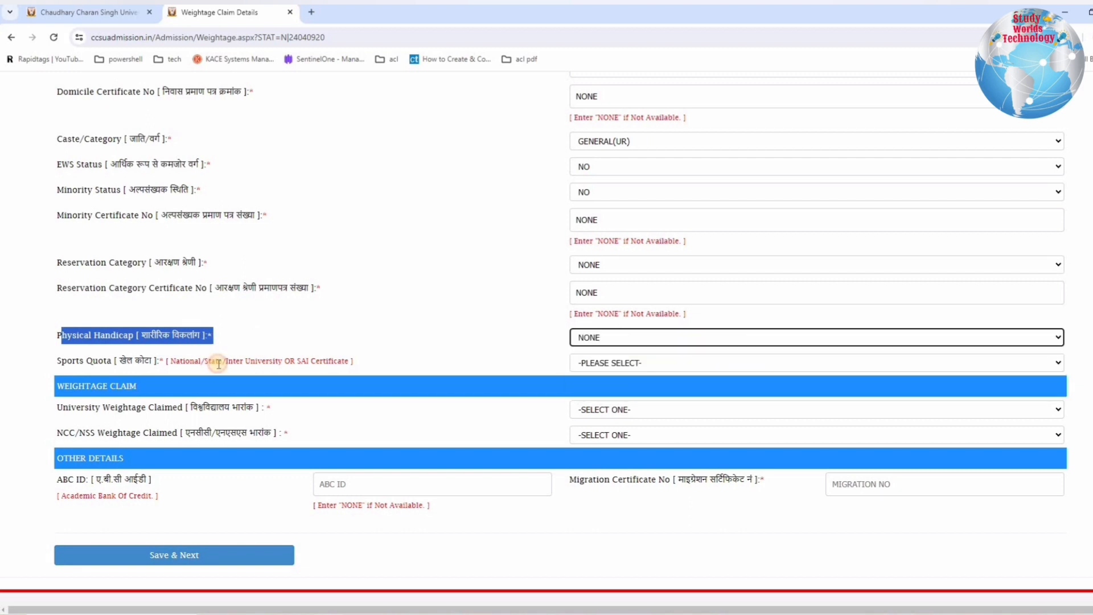
pyautogui.click(603, 365)
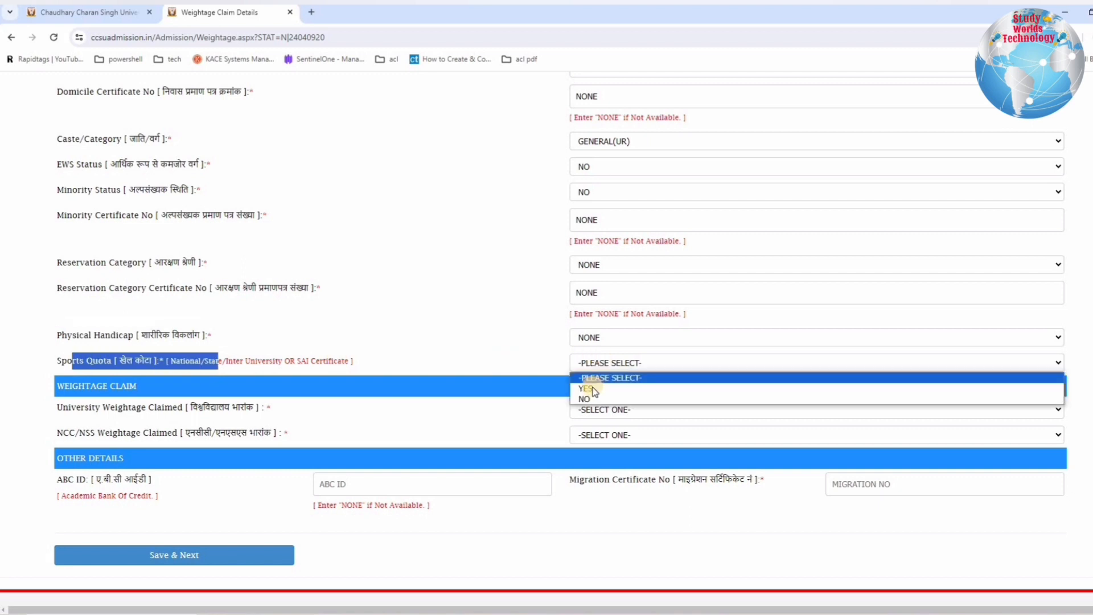
pyautogui.click(586, 392)
# Step: Set both the university weightage claim and the NCC/NSS weightage claim to NONE
pyautogui.click(154, 391)
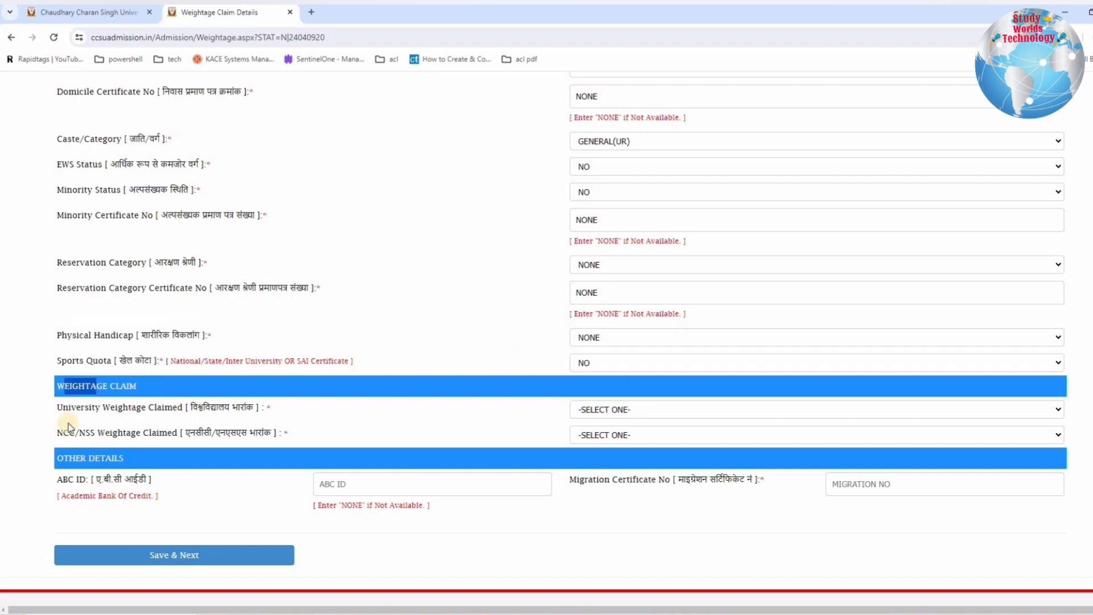
pyautogui.moveTo(62, 408); pyautogui.dragTo(606, 416)
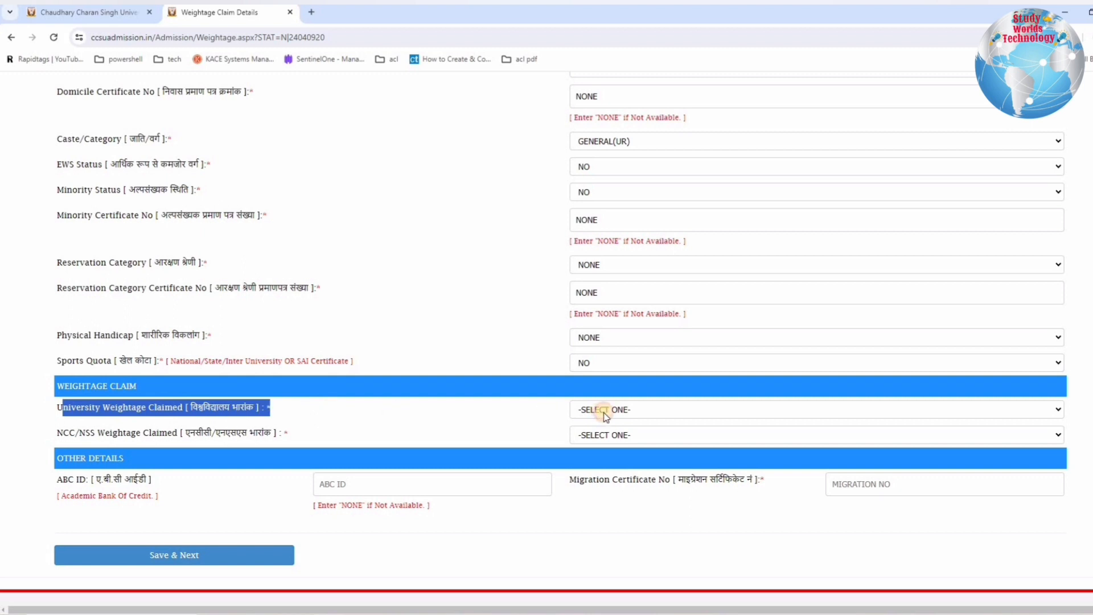
pyautogui.click(606, 412)
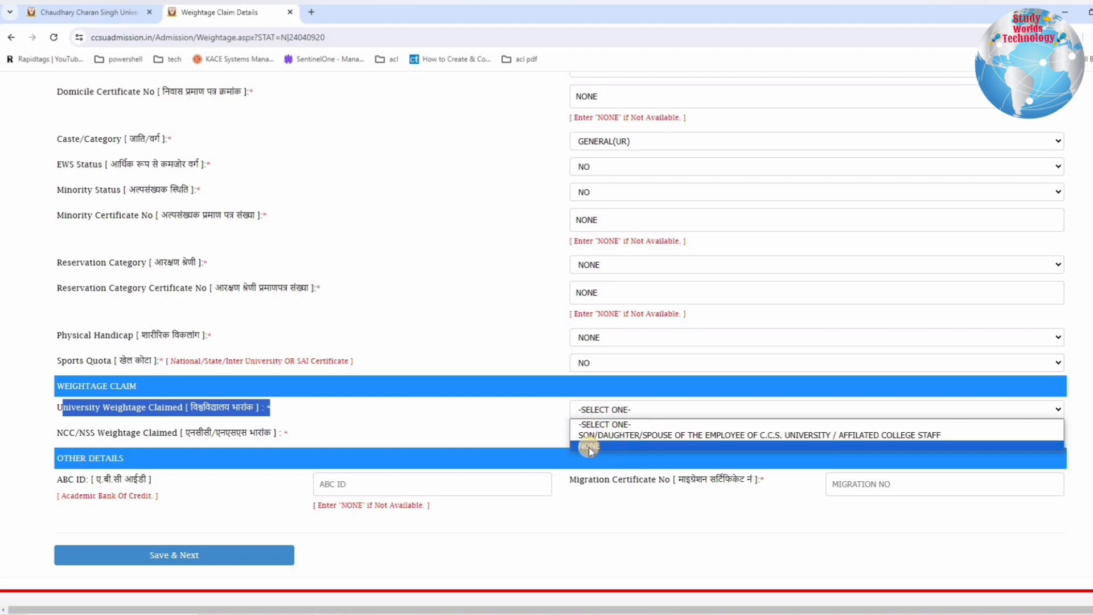
pyautogui.click(589, 447)
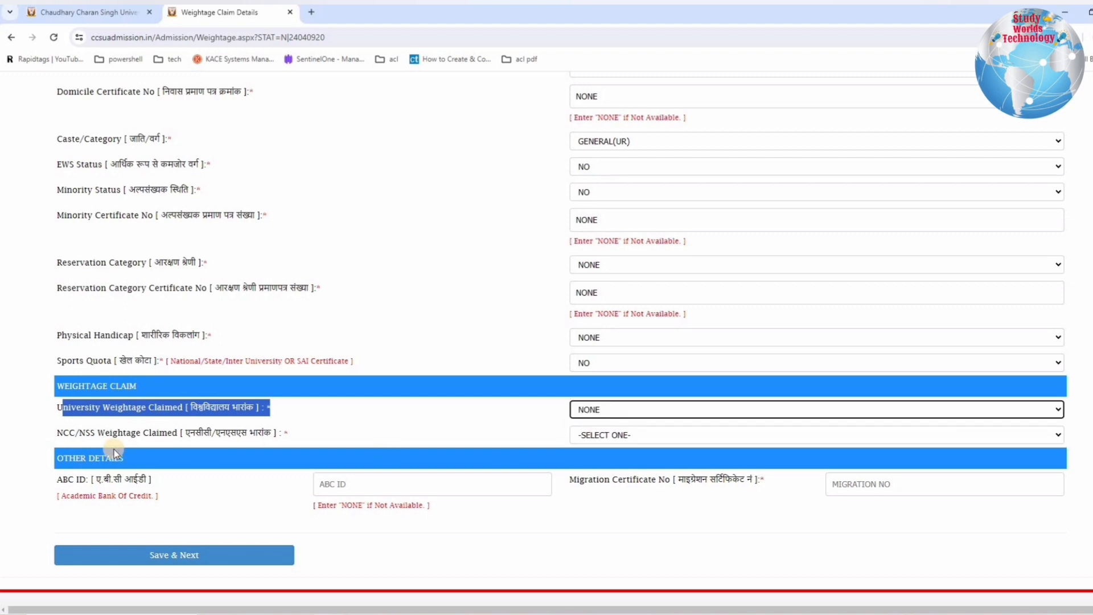
pyautogui.moveTo(57, 434); pyautogui.dragTo(189, 435)
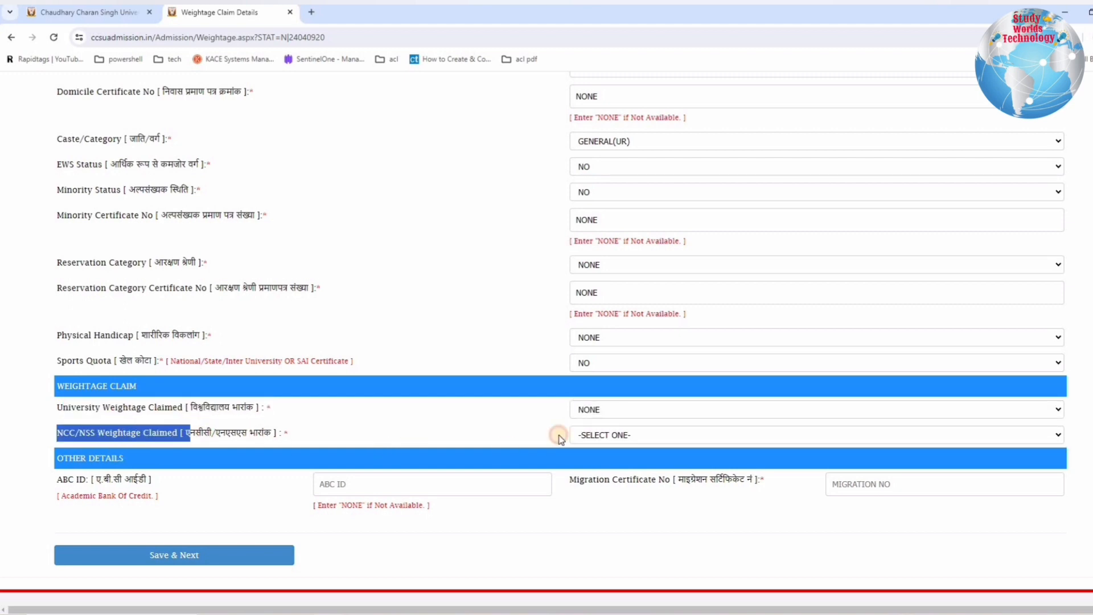
pyautogui.click(637, 445)
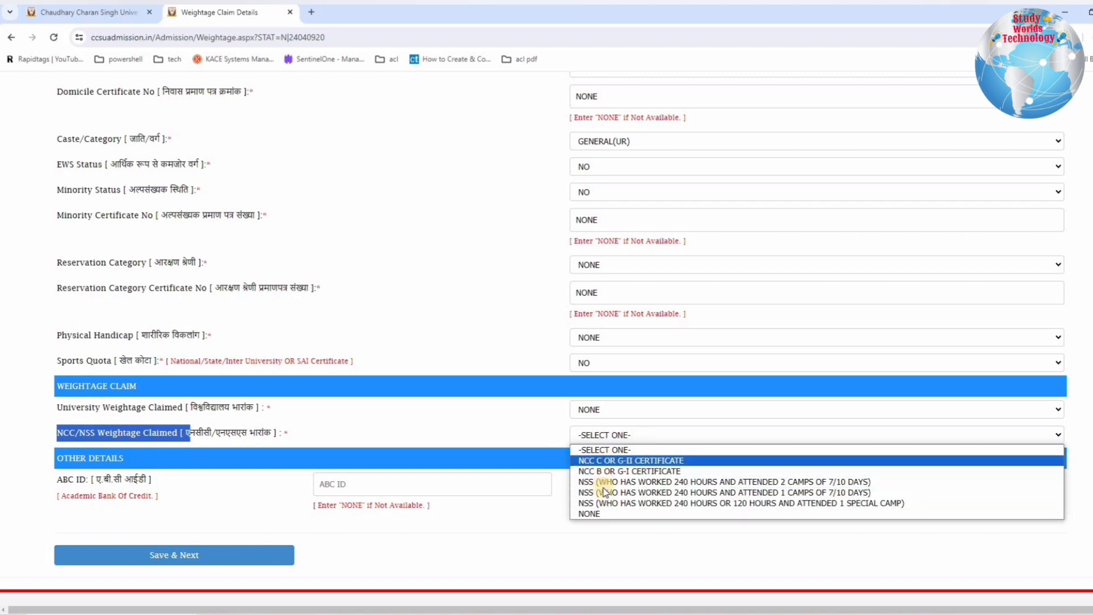
pyautogui.click(590, 514)
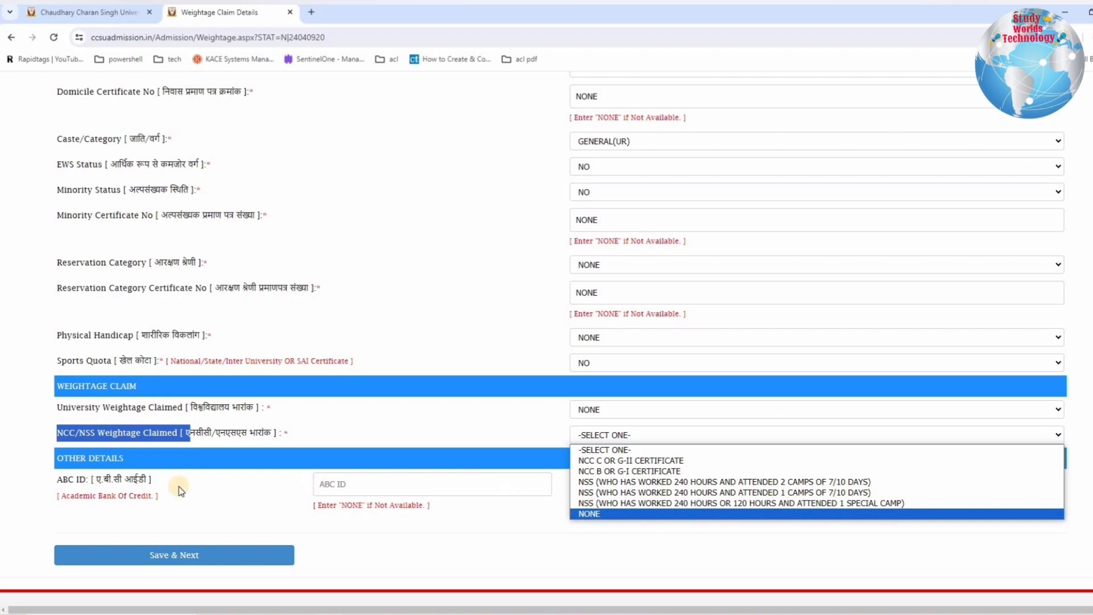
# Step: Enter NONE as the ABC ID under the other details
pyautogui.click(161, 478)
pyautogui.moveTo(68, 479); pyautogui.dragTo(166, 481)
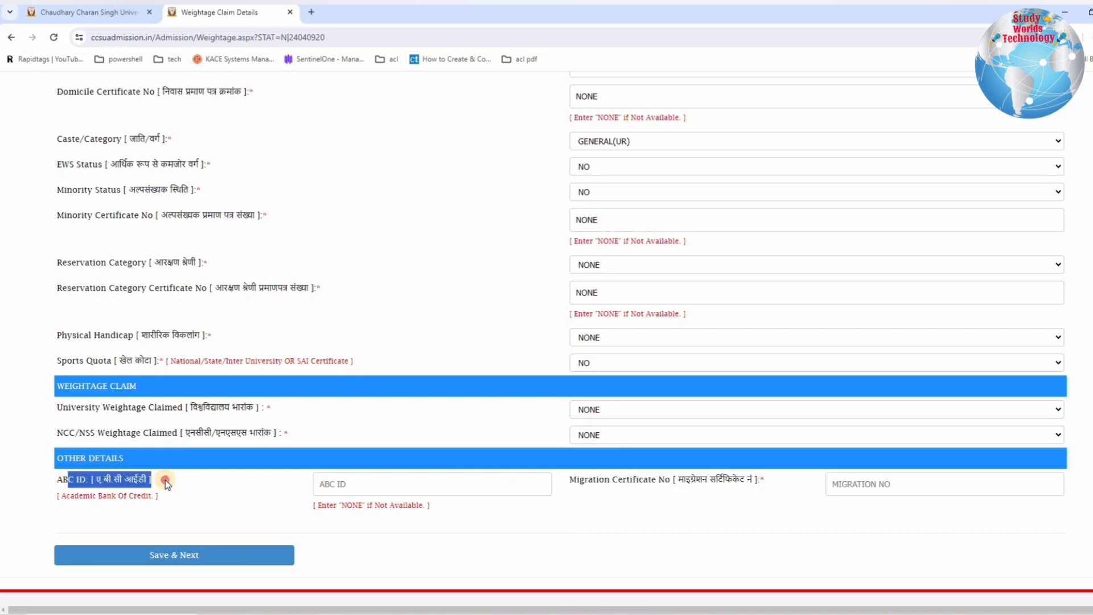
pyautogui.click(362, 487)
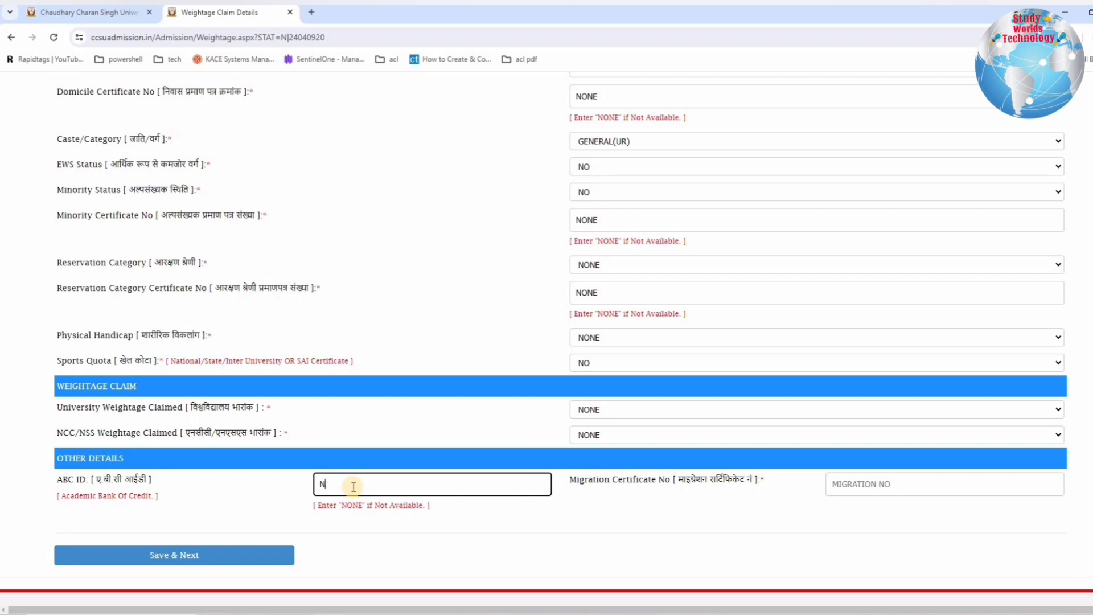
# Step: Enter NA as the migration certificate number and save the page to continue to the qualification details
pyautogui.click(612, 489)
pyautogui.moveTo(751, 478); pyautogui.dragTo(760, 479)
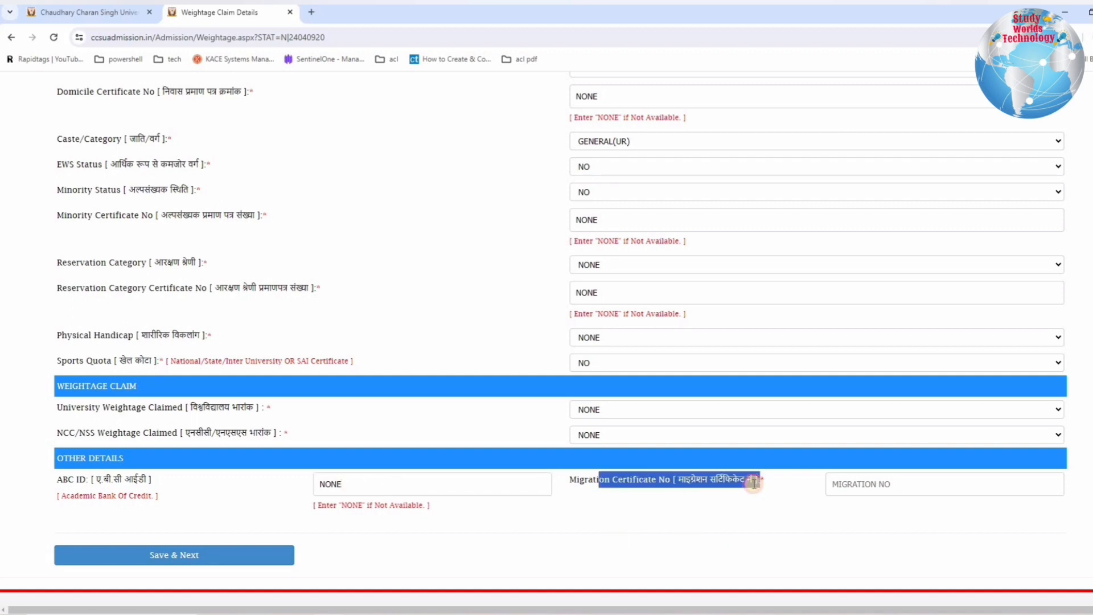
pyautogui.click(886, 484)
pyautogui.write('NA')
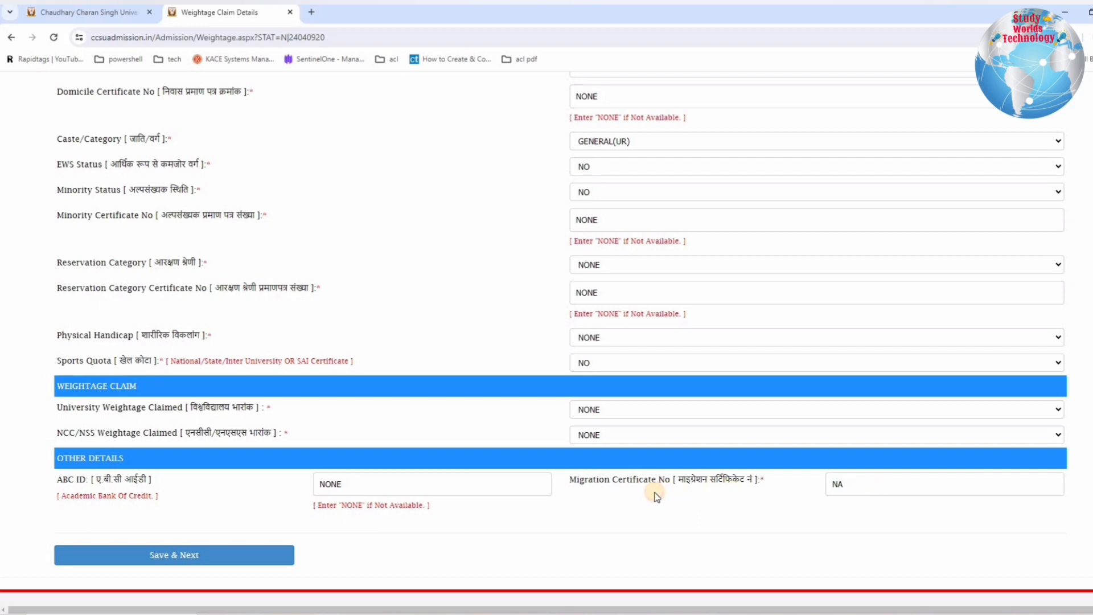
pyautogui.moveTo(778, 496); pyautogui.dragTo(816, 485)
pyautogui.click(849, 482)
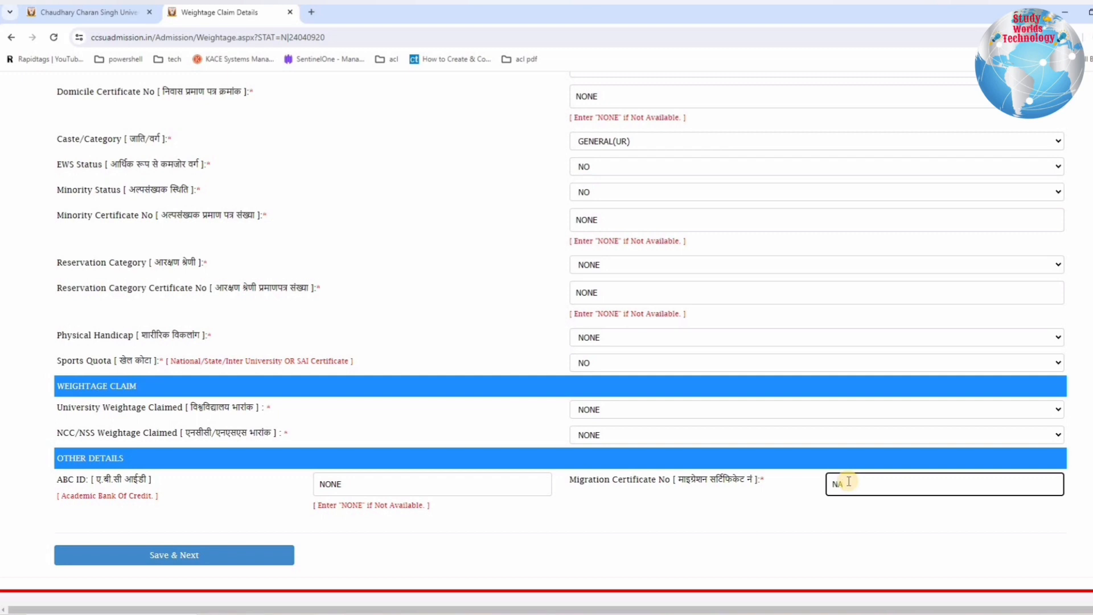
pyautogui.click(195, 563)
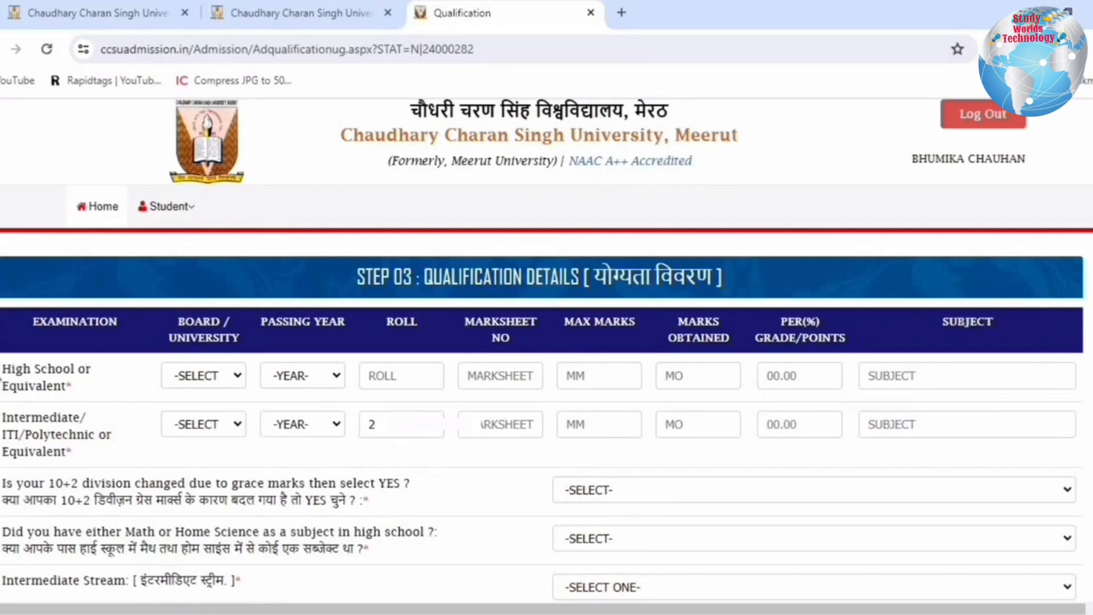
# Step: Set the high school board to CENTRAL BOARD OF SECONDARY EDU., Delhi, and its passing year to 2021
pyautogui.moveTo(2, 369); pyautogui.dragTo(83, 395)
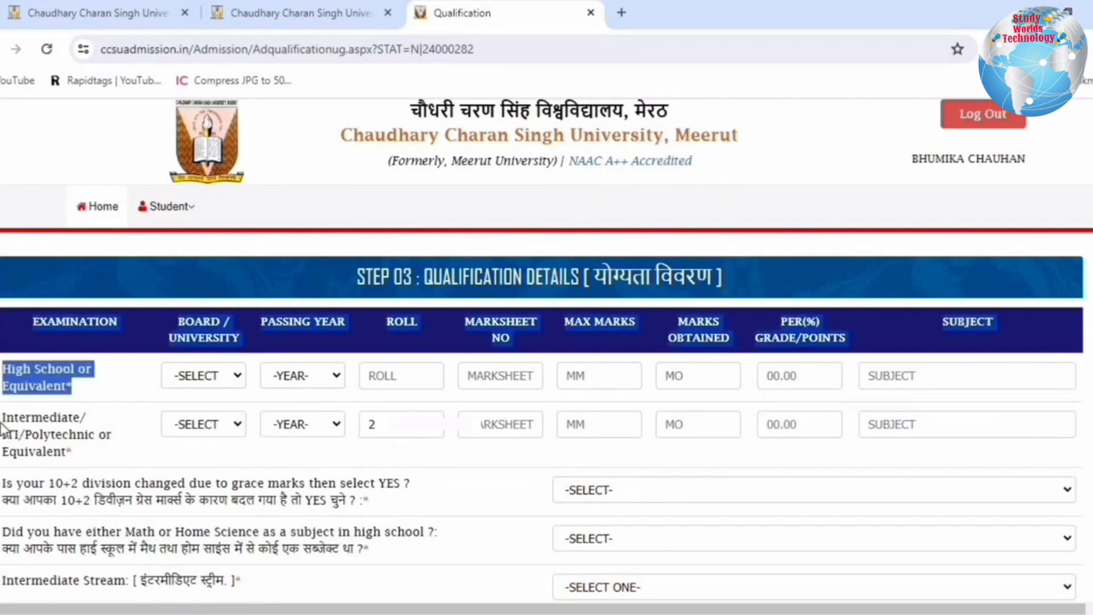
pyautogui.moveTo(4, 418); pyautogui.dragTo(83, 460)
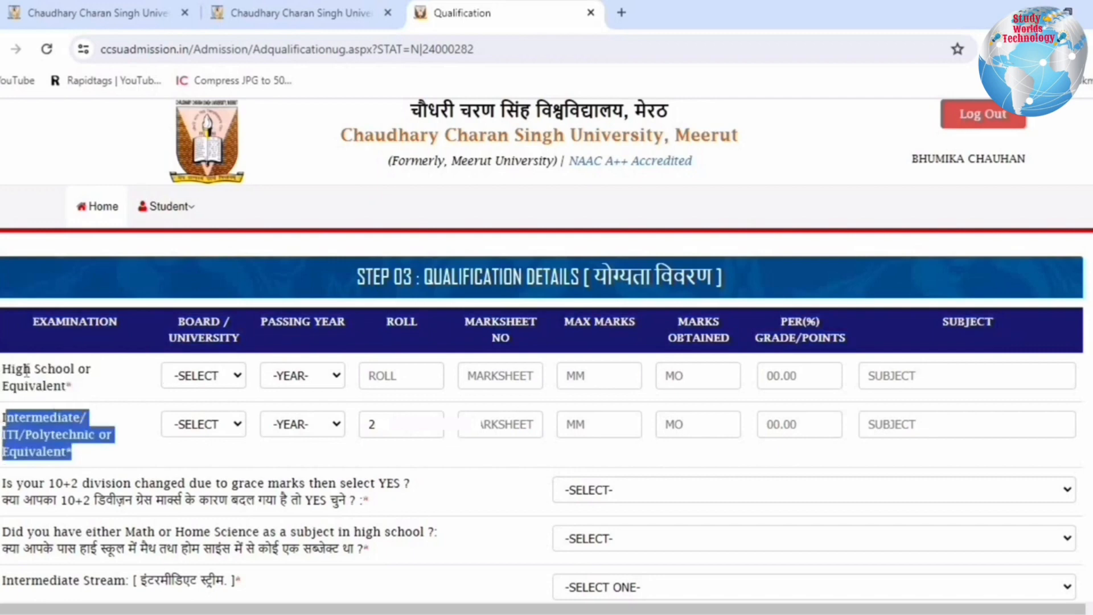
pyautogui.moveTo(25, 369); pyautogui.dragTo(169, 391)
pyautogui.click(205, 383)
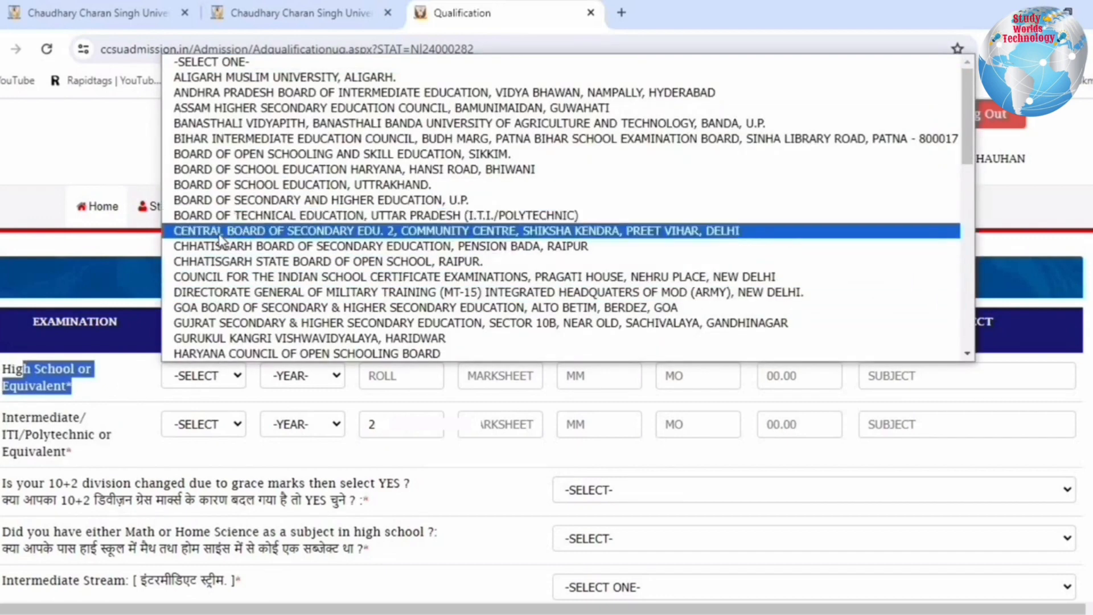
pyautogui.click(218, 233)
pyautogui.click(214, 377)
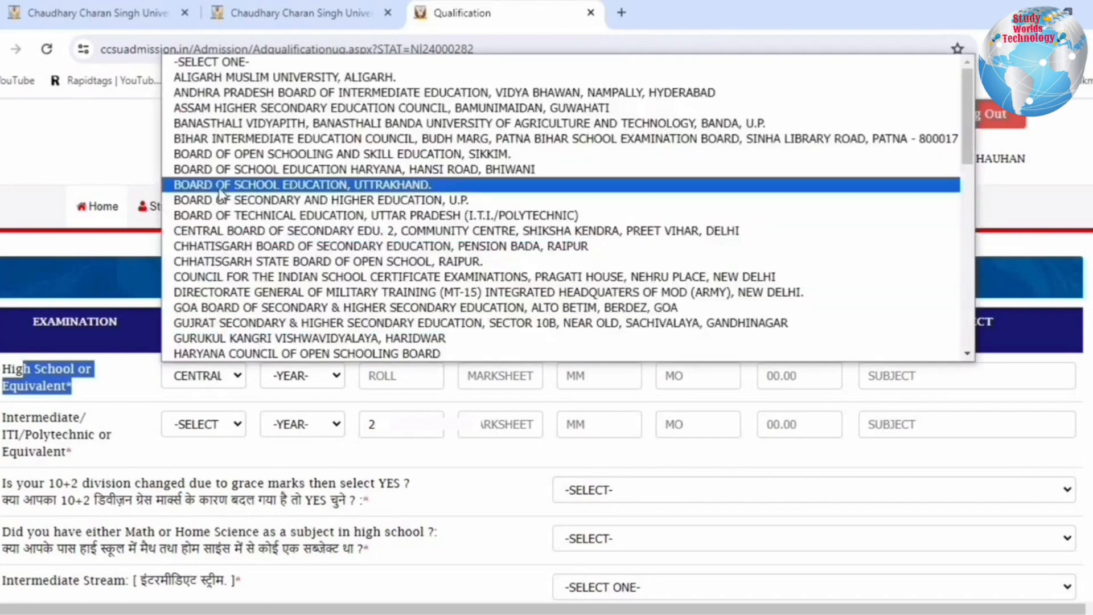
pyautogui.scroll(-10, 231, 311)
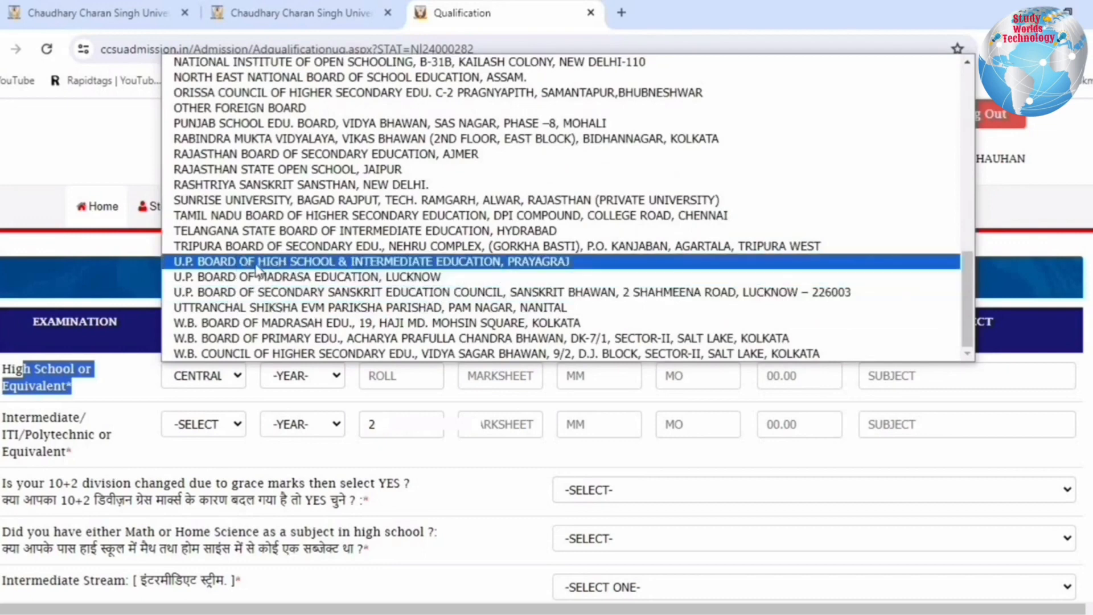
pyautogui.scroll(20, 242, 233)
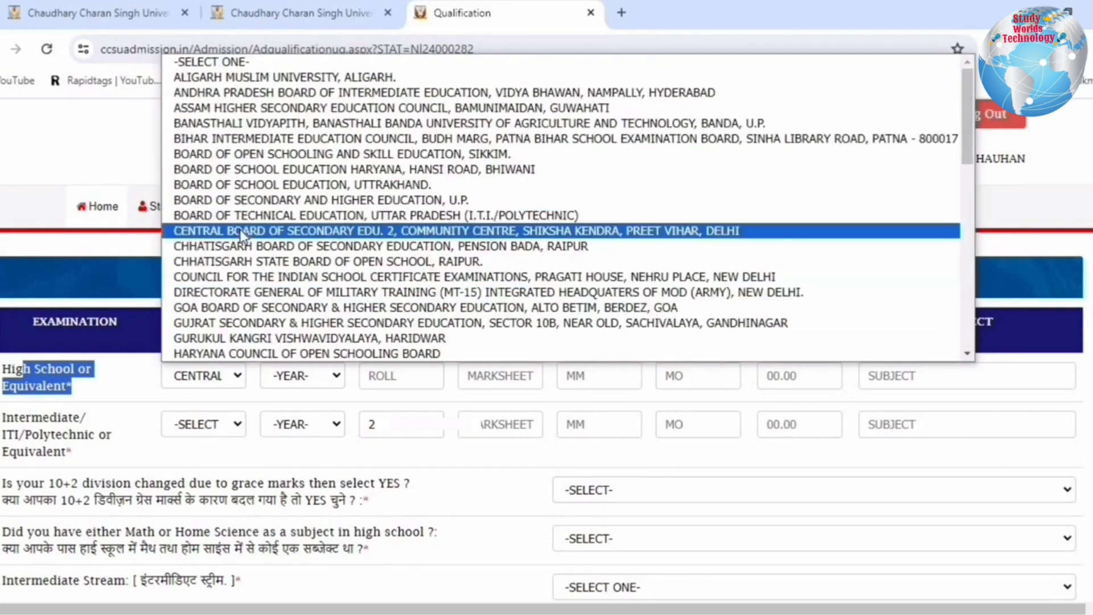
pyautogui.click(242, 231)
pyautogui.click(304, 379)
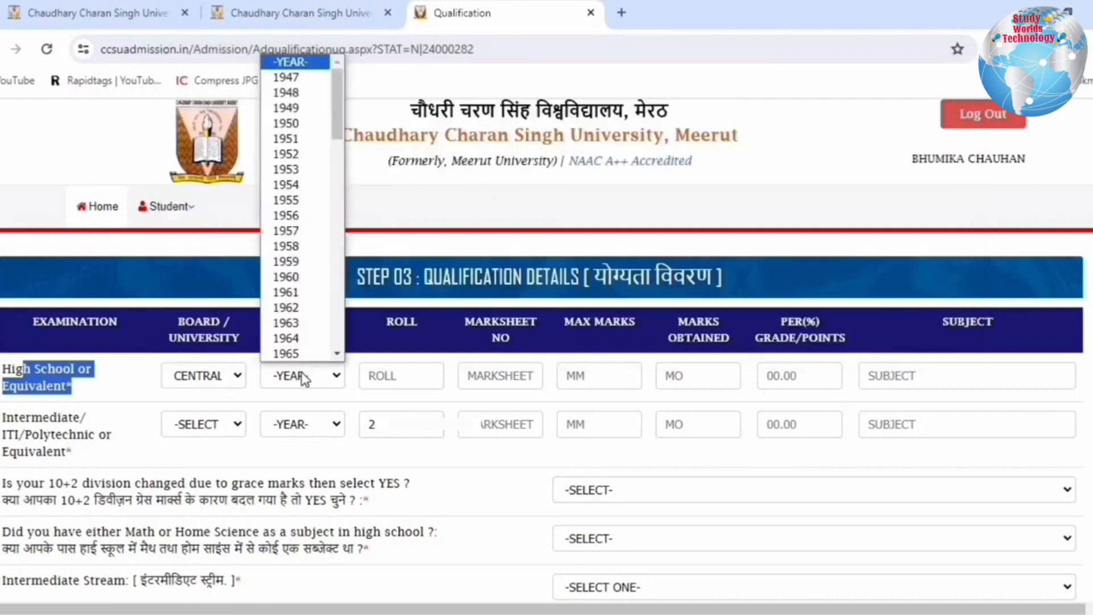
pyautogui.scroll(-20, 284, 268)
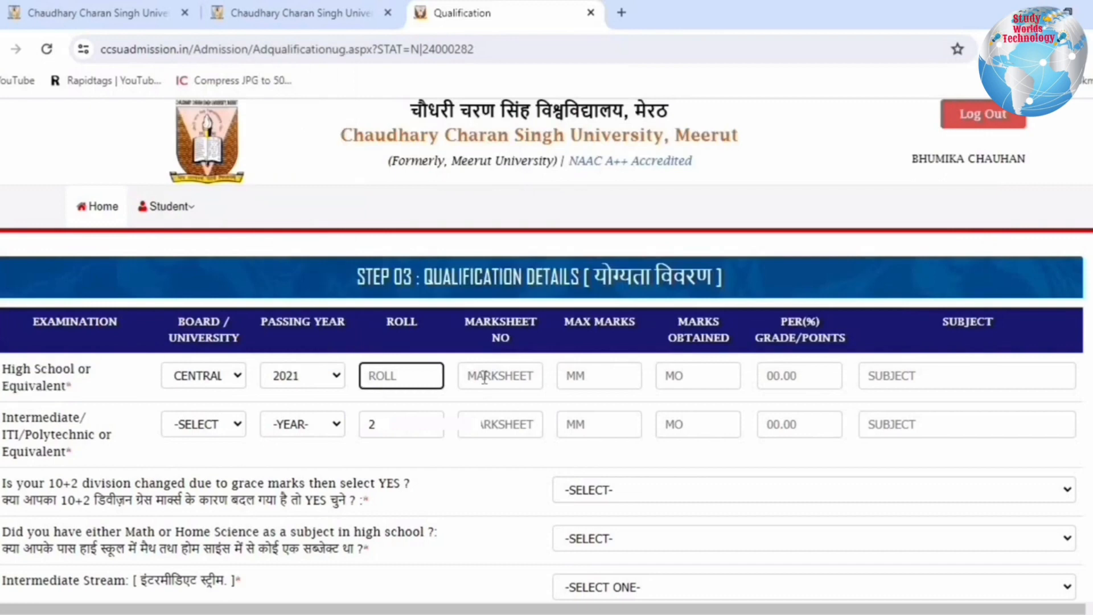
# Step: Enter 500 maximum marks and 320 marks obtained for high school, with a subject list beginning HINDI ENGLISH MATHS SCIENCE
pyautogui.click(580, 370)
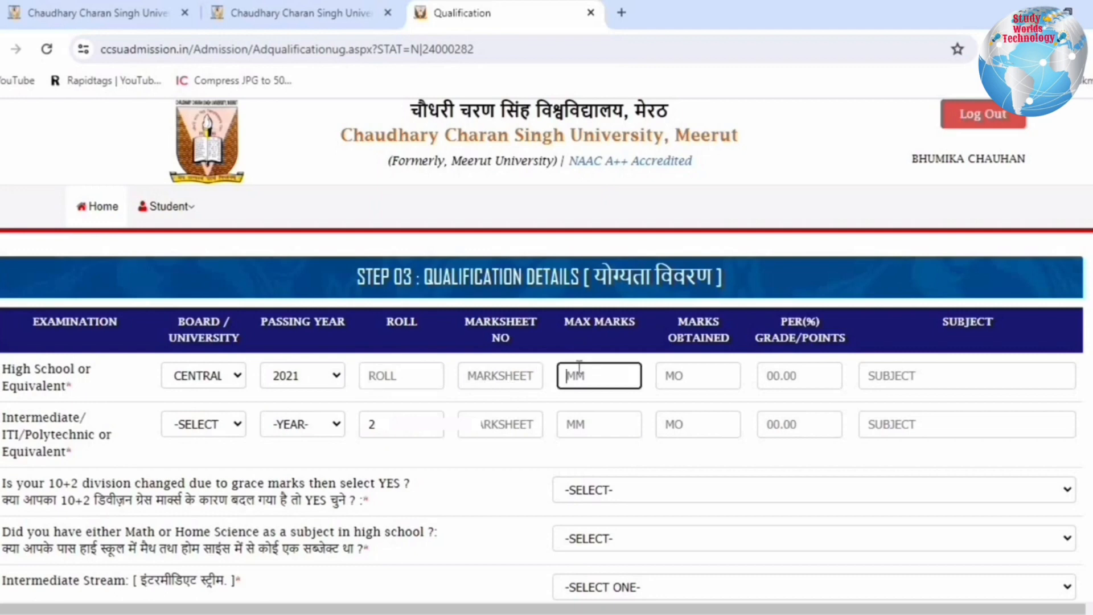
pyautogui.write('500')
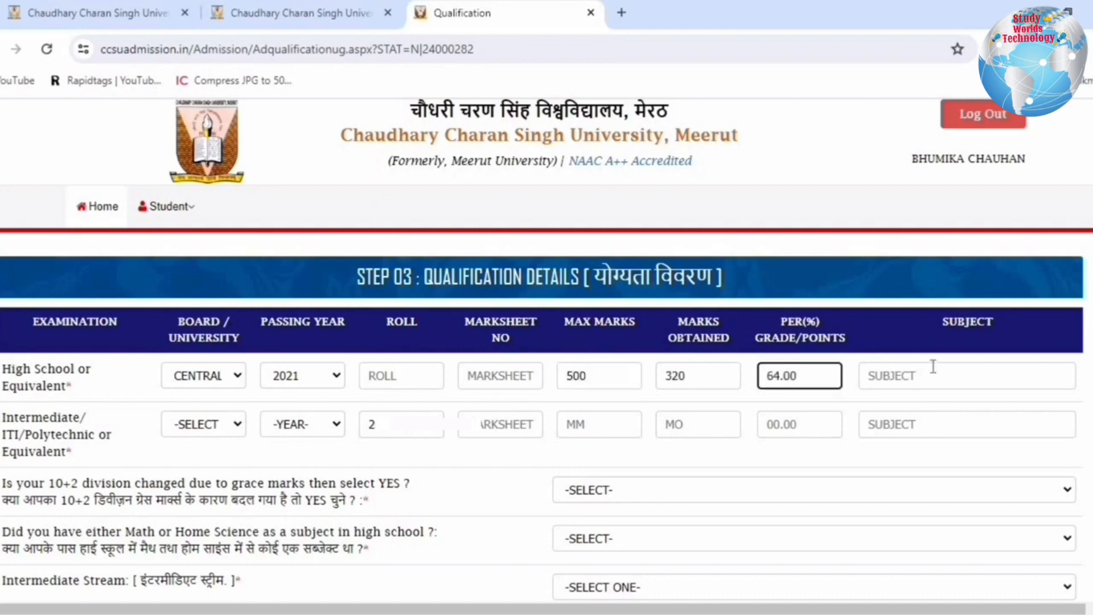
pyautogui.click(924, 375)
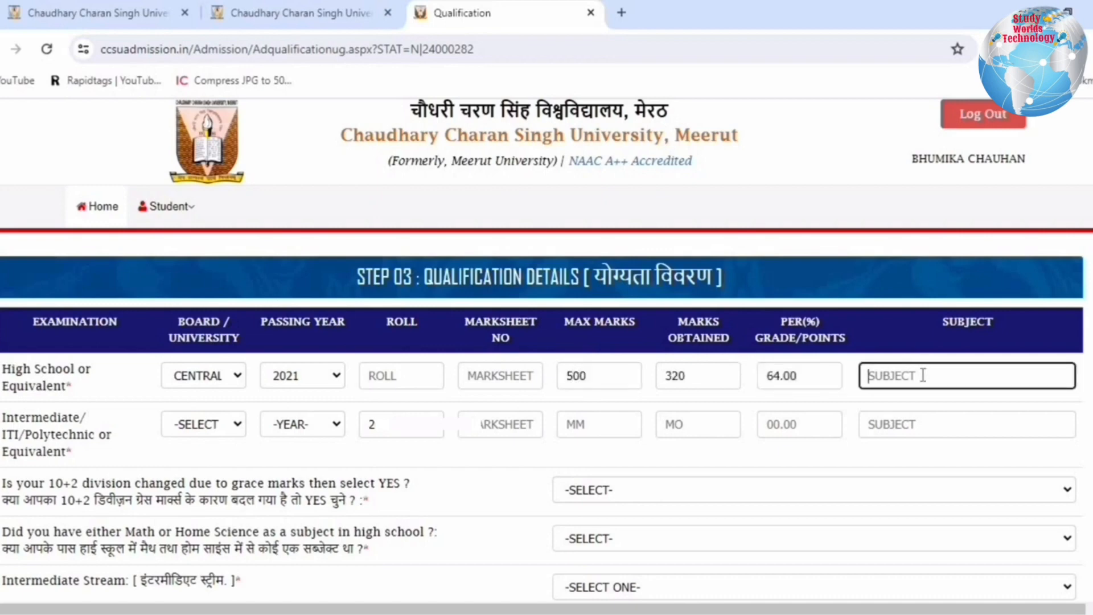
pyautogui.write('HINDI ENGLISH MATHS SCIENCE DRA')
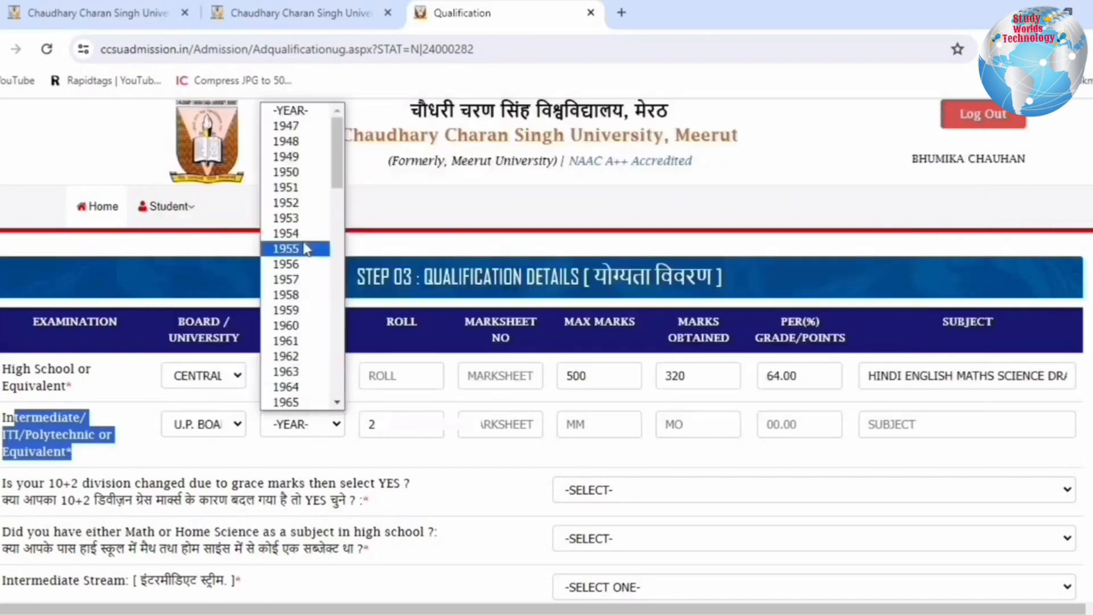
# Step: Fill in the intermediate qualification with the CENTRAL board, passing year 2024, 500 maximum marks, 380 marks obtained and PCB as the subject
pyautogui.scroll(-15, 304, 256)
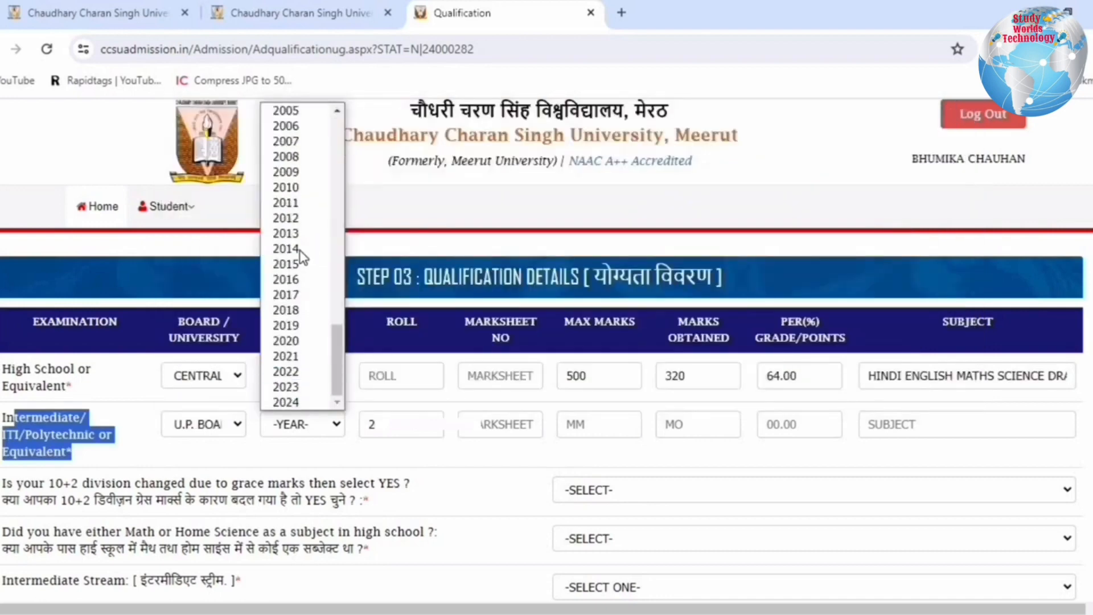
pyautogui.click(301, 403)
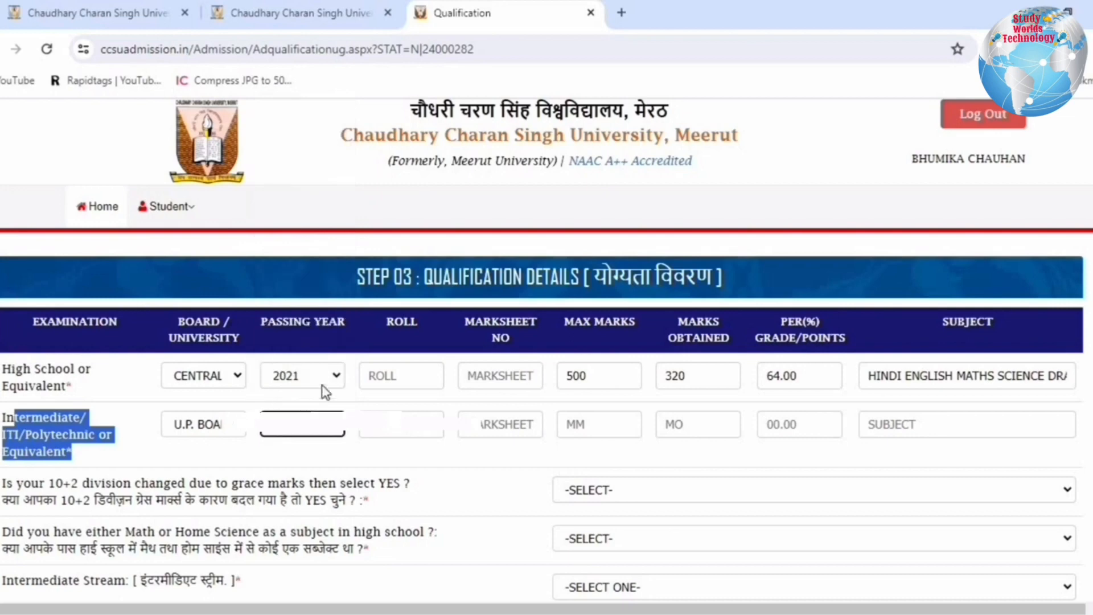
pyautogui.click(904, 426)
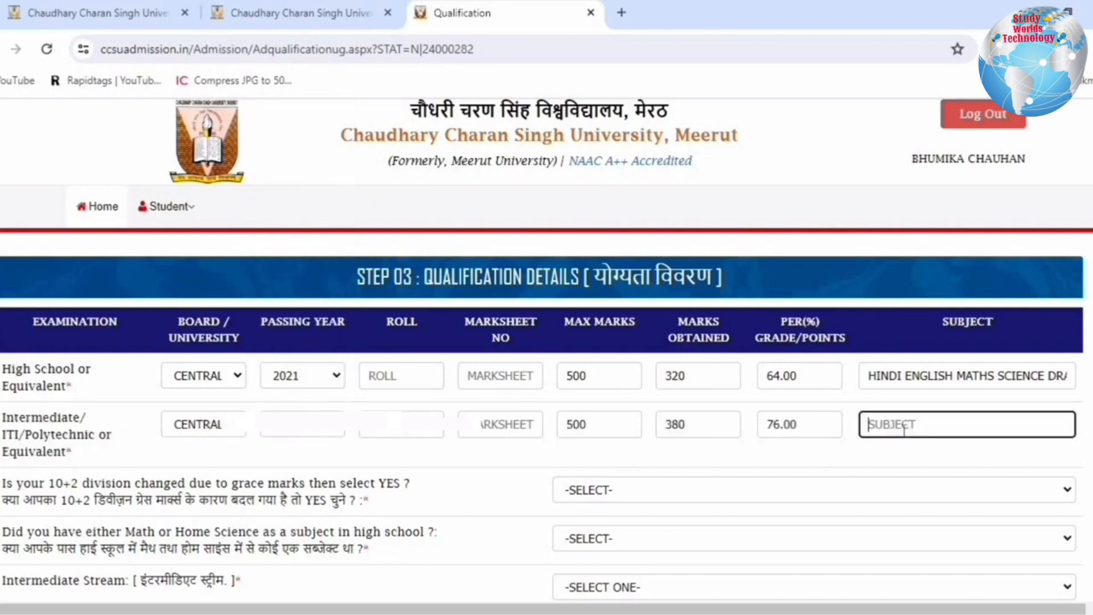
pyautogui.write('PCB')
# Step: Answer NO to the 10+2 grace marks question and choose MATHS for the high school Math or Home Science question
pyautogui.moveTo(16, 483); pyautogui.dragTo(178, 484)
pyautogui.moveTo(265, 489); pyautogui.dragTo(407, 488)
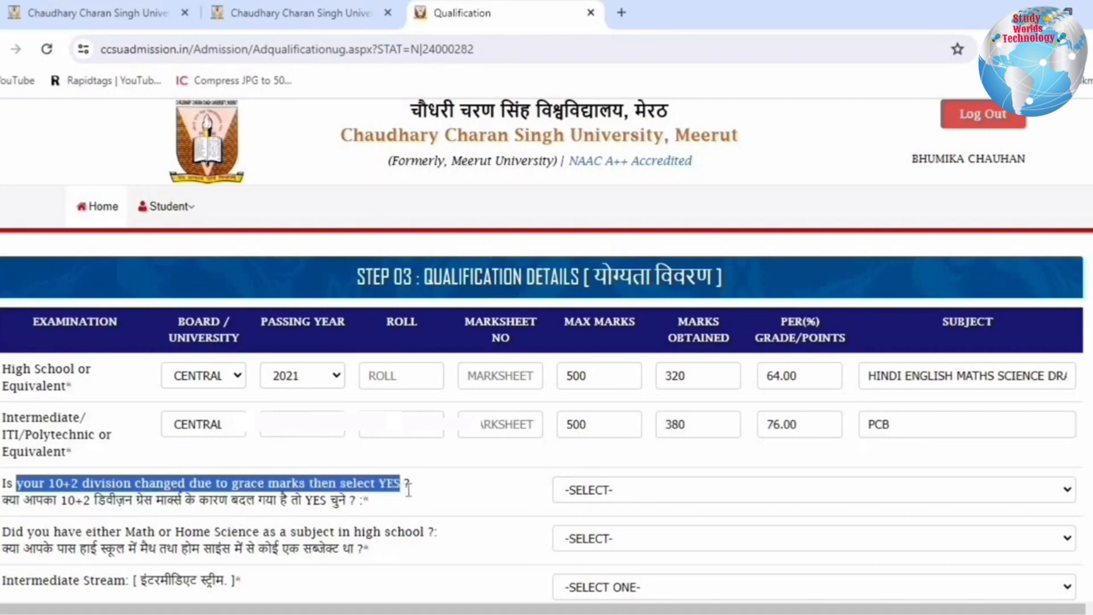
pyautogui.click(684, 490)
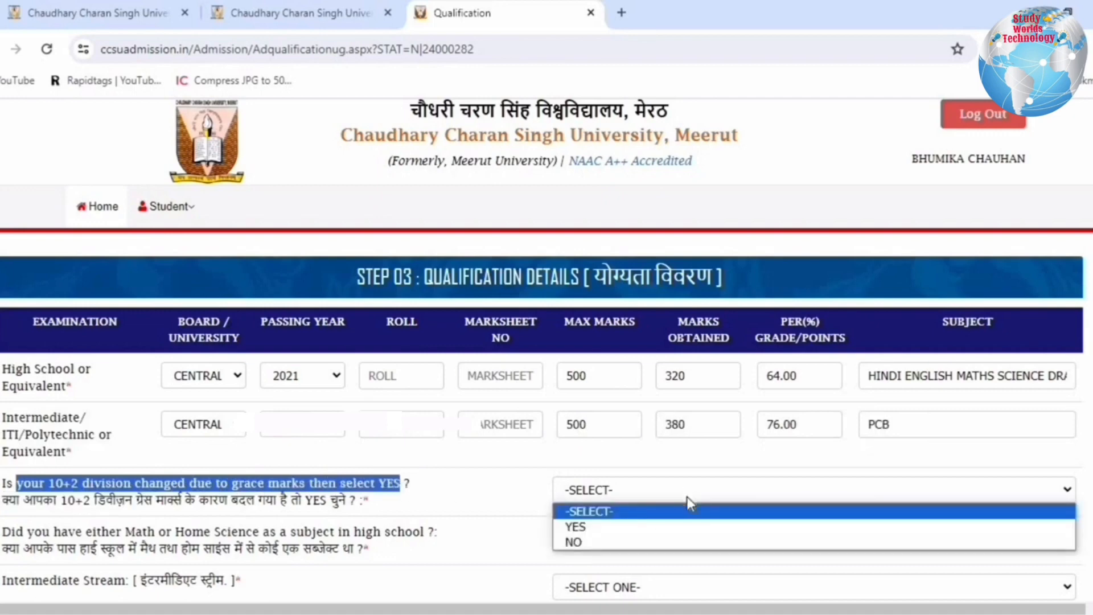
pyautogui.click(609, 542)
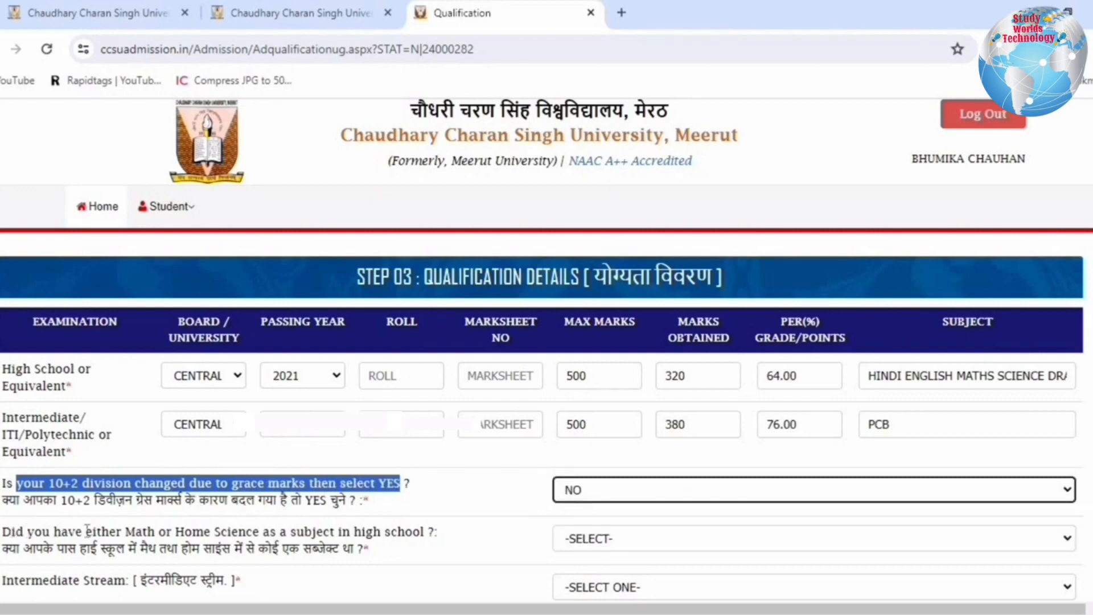
pyautogui.moveTo(12, 531); pyautogui.dragTo(438, 531)
pyautogui.click(609, 538)
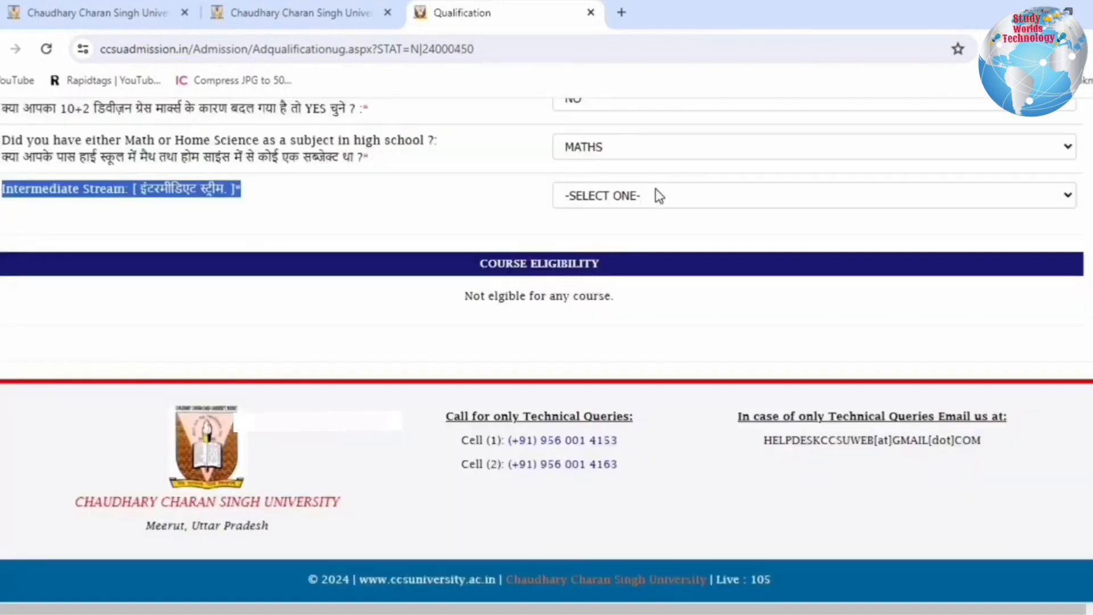
# Step: Set the intermediate stream to 12TH WITH (PCM) and review the eligible courses
pyautogui.click(656, 194)
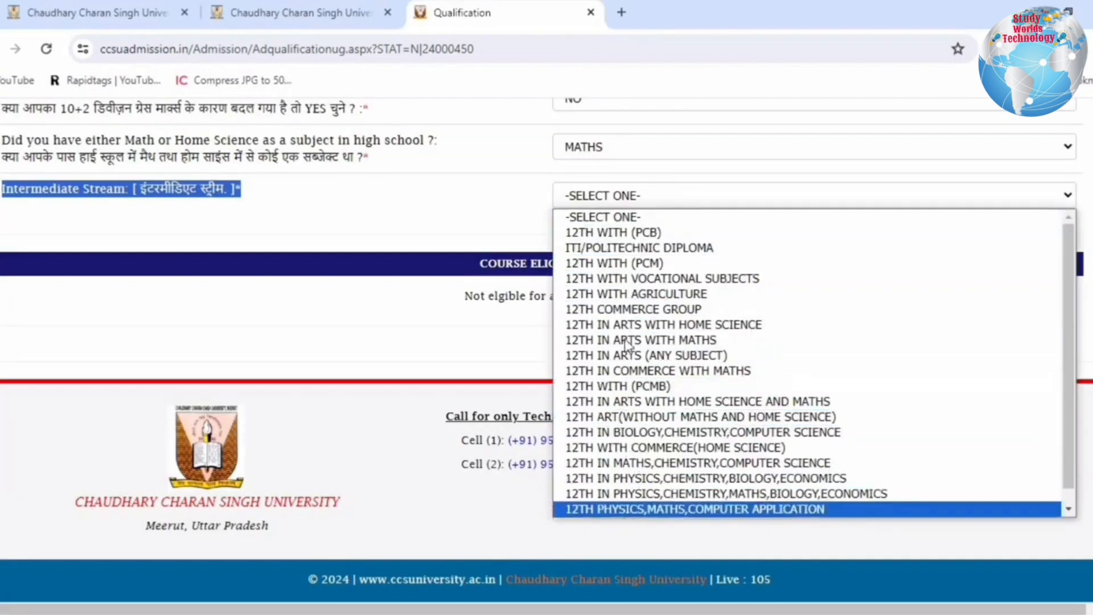
pyautogui.click(623, 267)
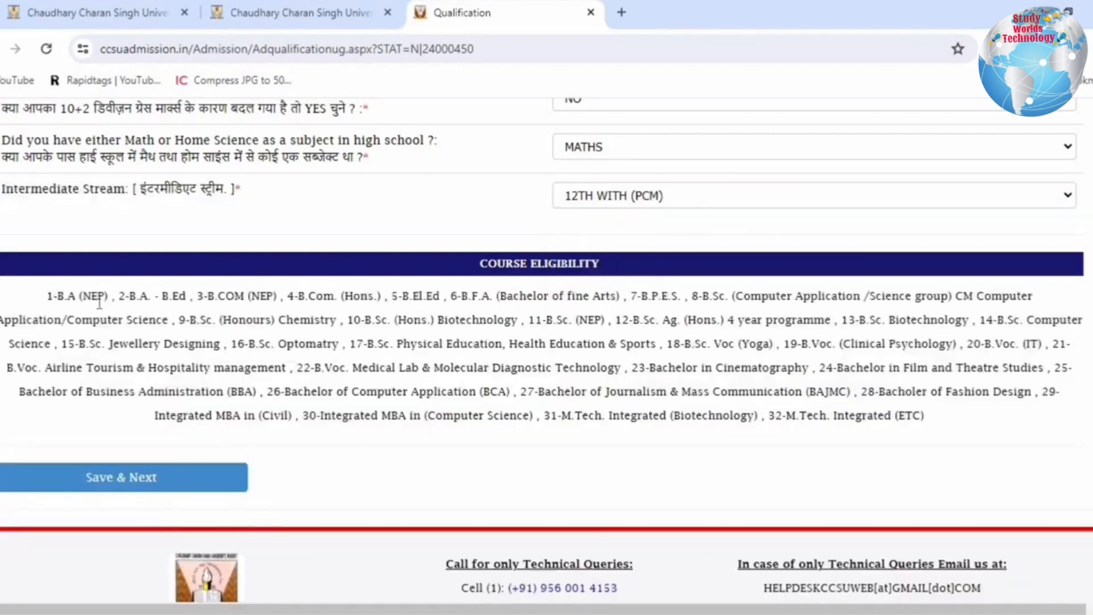
pyautogui.moveTo(53, 295); pyautogui.dragTo(937, 427)
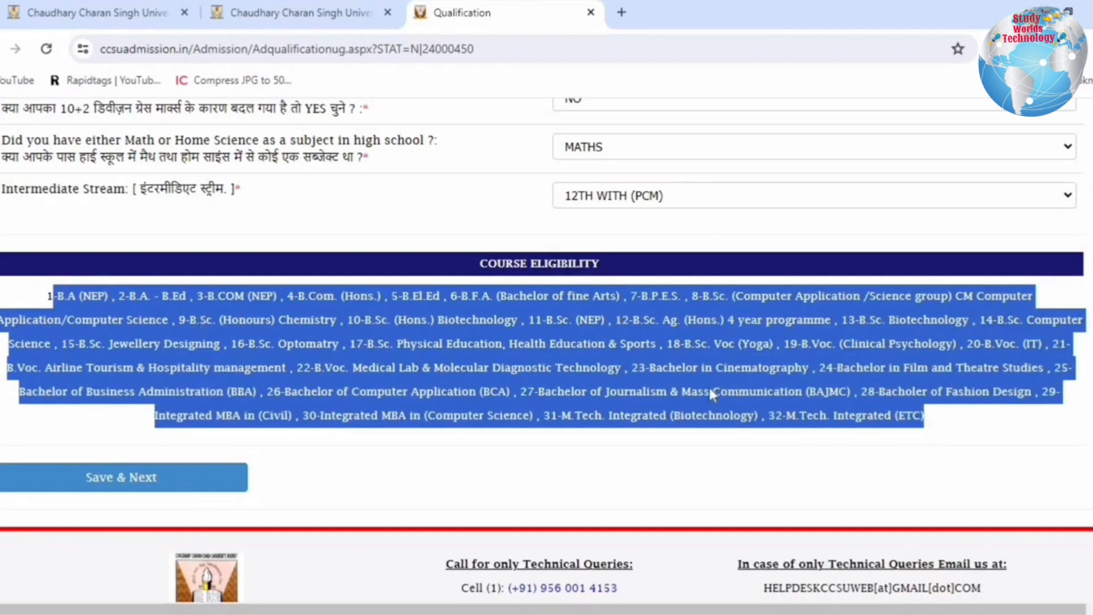
# Step: Set the intermediate stream to 12TH WITH (PCB) and review the eligible courses
pyautogui.click(675, 194)
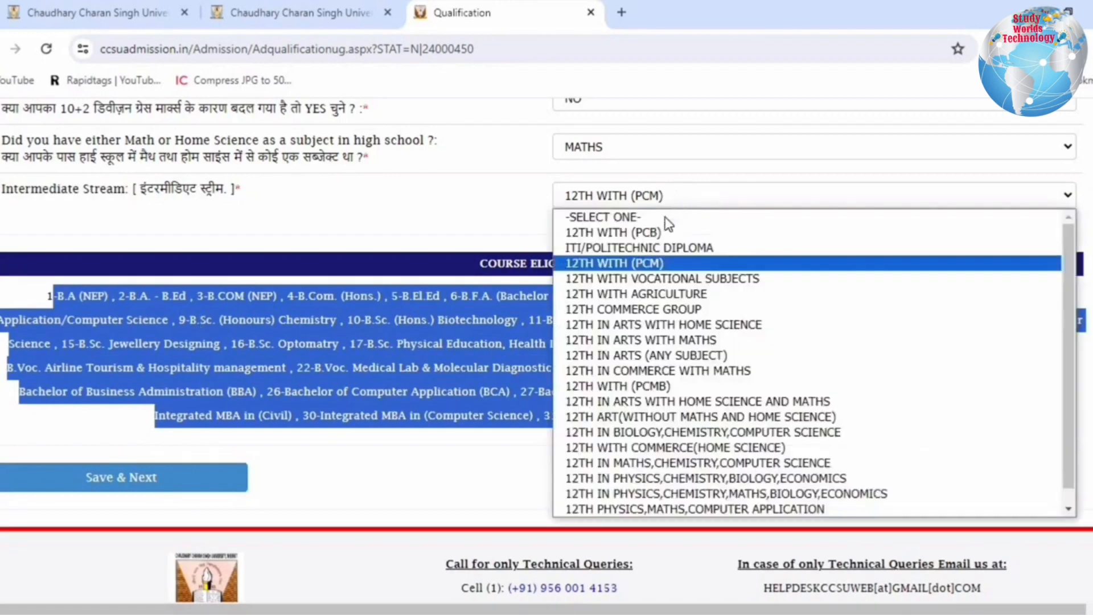
pyautogui.click(647, 233)
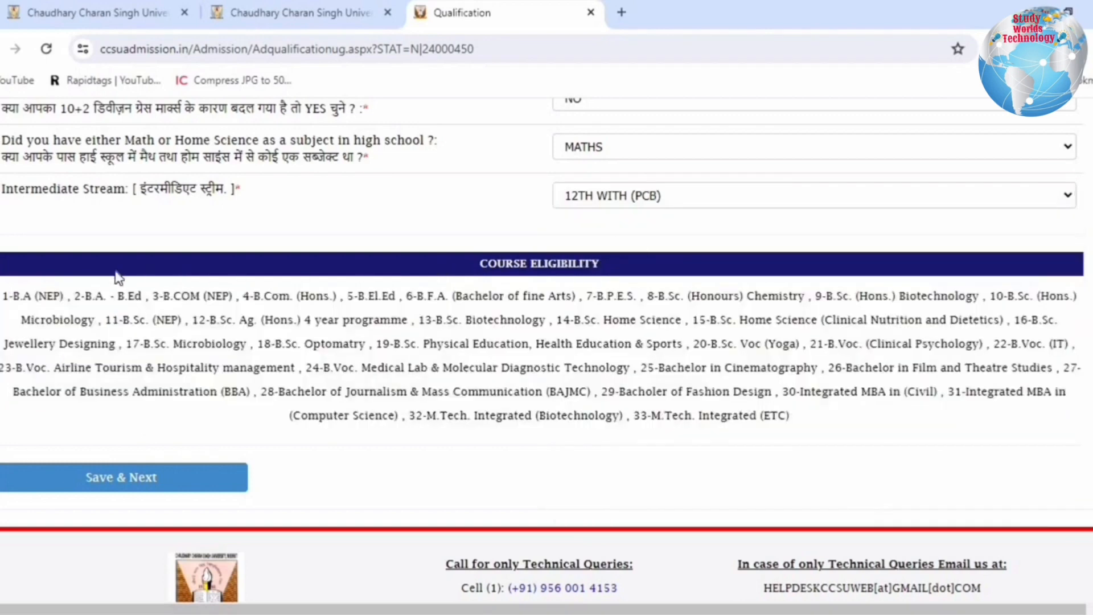
pyautogui.doubleClick(7, 297)
pyautogui.moveTo(57, 304); pyautogui.dragTo(8, 297)
pyautogui.click(808, 424)
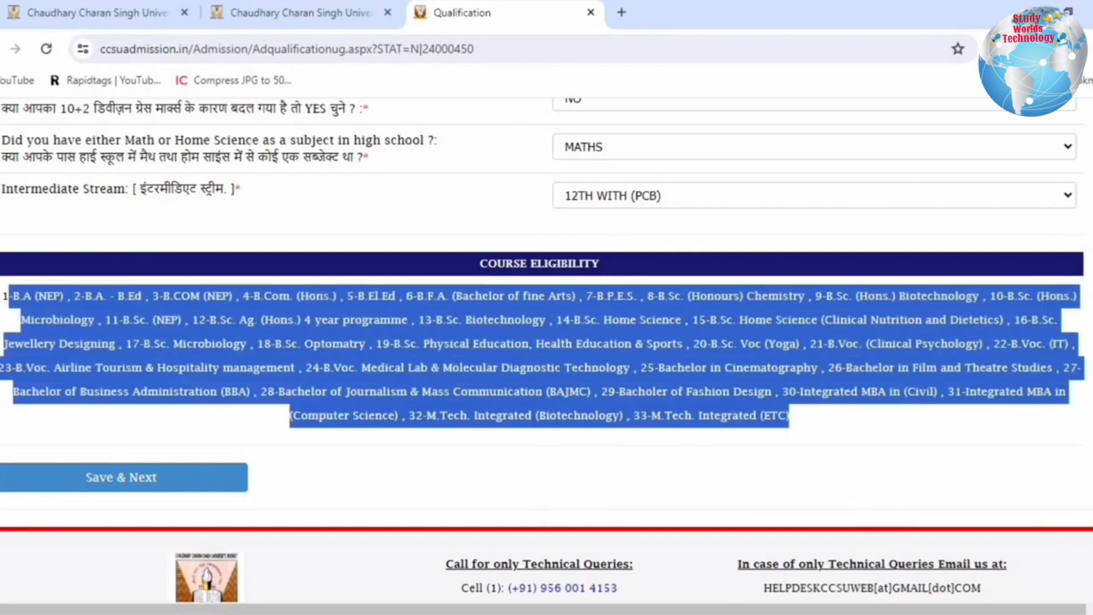
# Step: Change the intermediate stream to 12TH WITH AGRICULTURE and review its course eligibility list
pyautogui.click(626, 197)
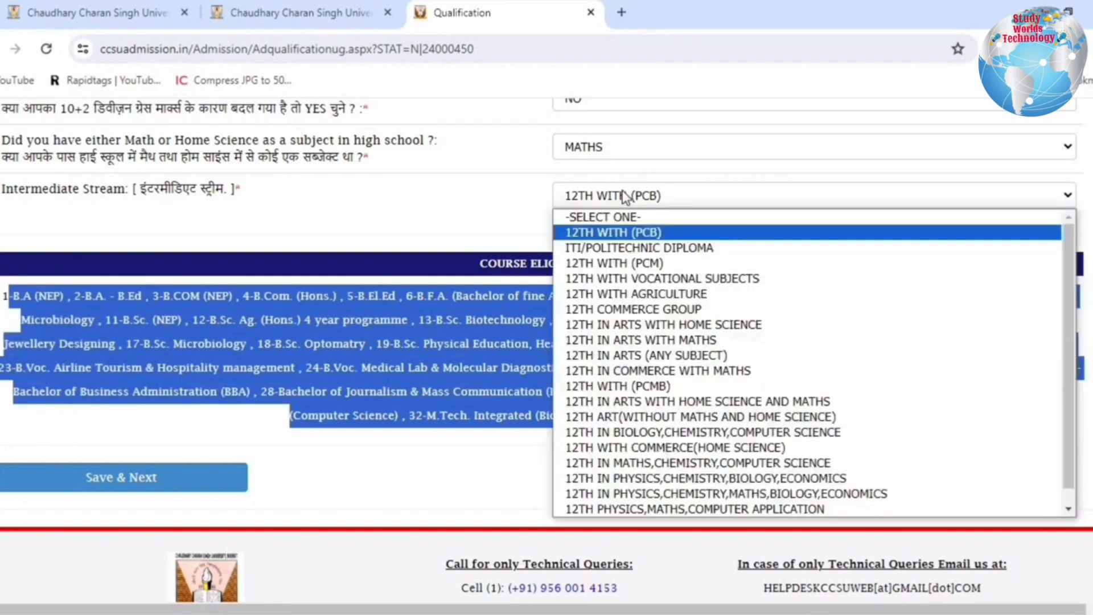
pyautogui.click(604, 295)
pyautogui.moveTo(33, 296); pyautogui.dragTo(1049, 373)
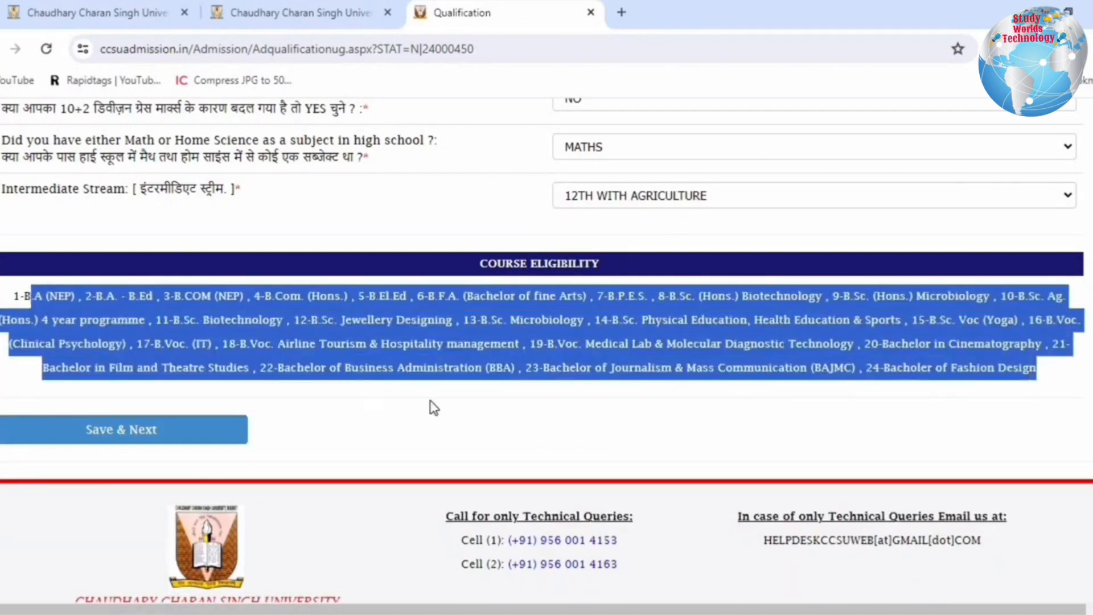
# Step: Switch the intermediate stream to 12TH COMMERCE GROUP and review the courses it allows
pyautogui.click(640, 197)
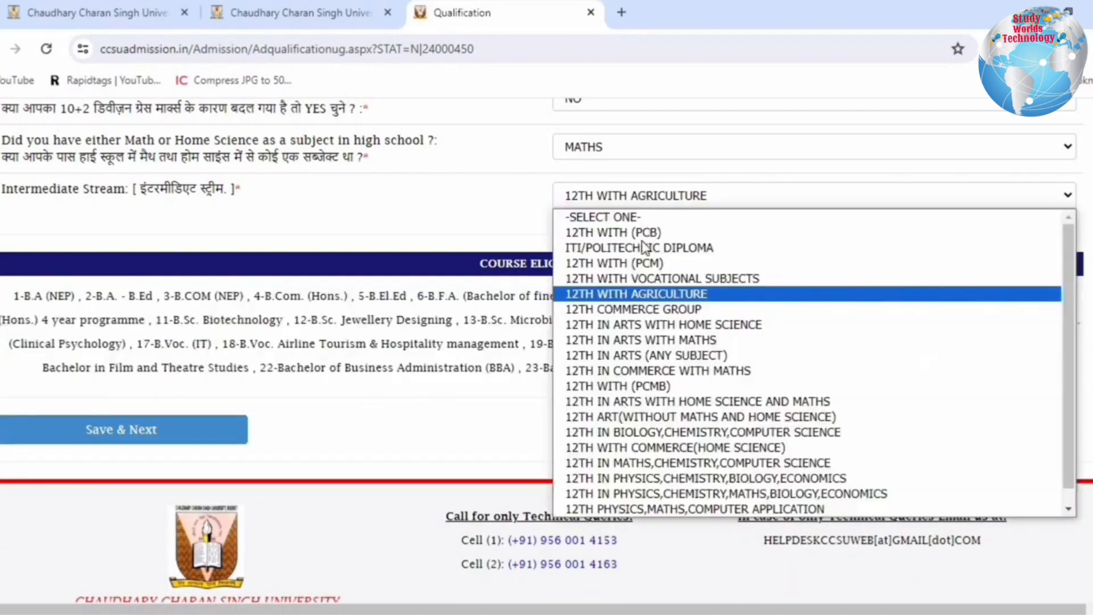
pyautogui.click(637, 309)
pyautogui.moveTo(48, 295); pyautogui.dragTo(1009, 348)
pyautogui.click(1011, 349)
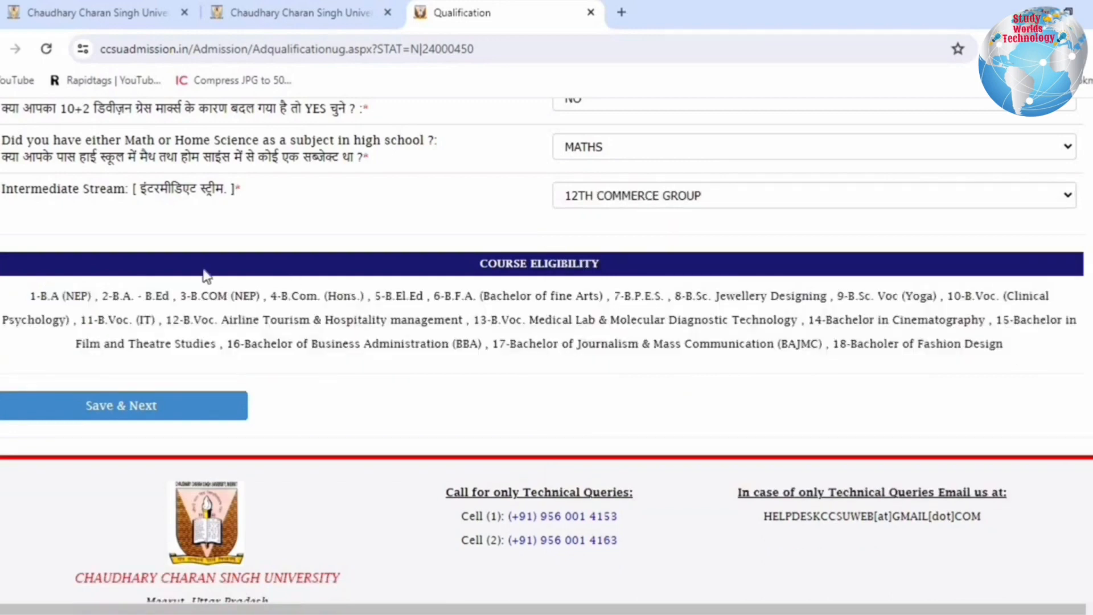
pyautogui.moveTo(23, 295); pyautogui.dragTo(1062, 354)
pyautogui.click(1062, 353)
# Step: Set the intermediate stream to 12TH IN ARTS WITH HOME SCIENCE and check the eligible courses
pyautogui.click(705, 193)
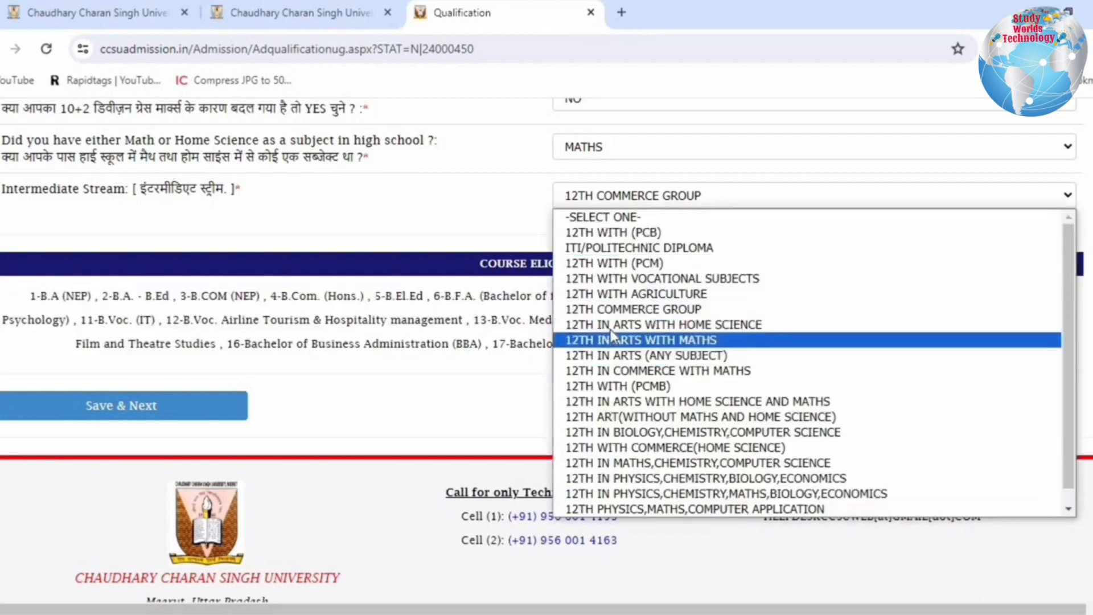
pyautogui.click(672, 325)
pyautogui.moveTo(16, 295); pyautogui.dragTo(896, 393)
pyautogui.click(896, 393)
# Step: Change the intermediate stream to 12TH IN ARTS WITH MATHS and check its eligible courses
pyautogui.click(618, 195)
pyautogui.click(632, 334)
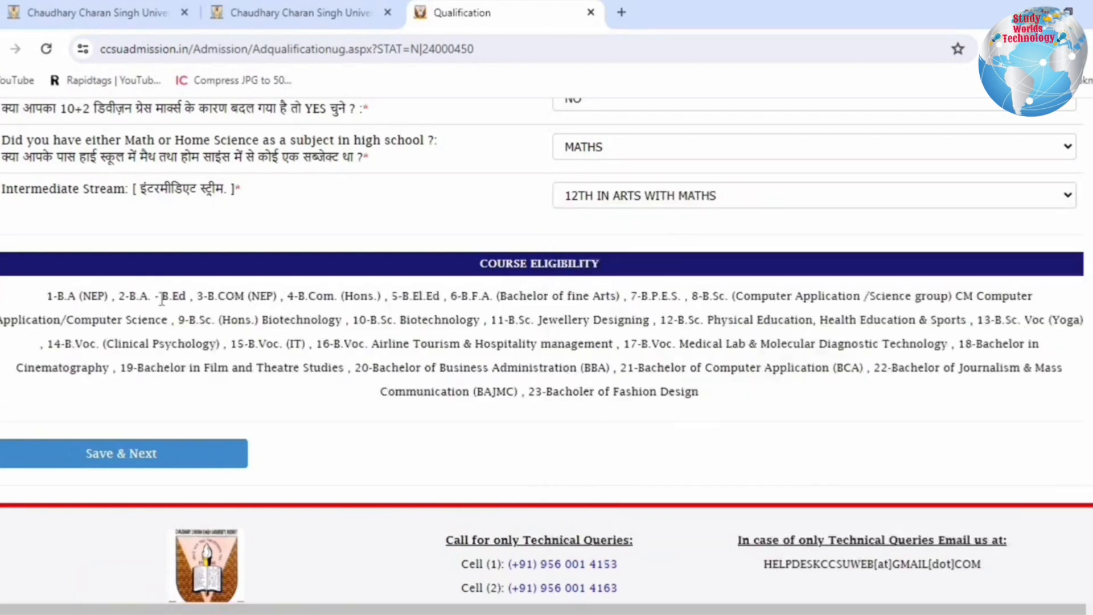
pyautogui.moveTo(162, 300); pyautogui.dragTo(713, 388)
# Step: Set the intermediate stream to 12TH IN ARTS (ANY SUBJECT) and review the course eligibility list
pyautogui.click(664, 205)
pyautogui.click(672, 354)
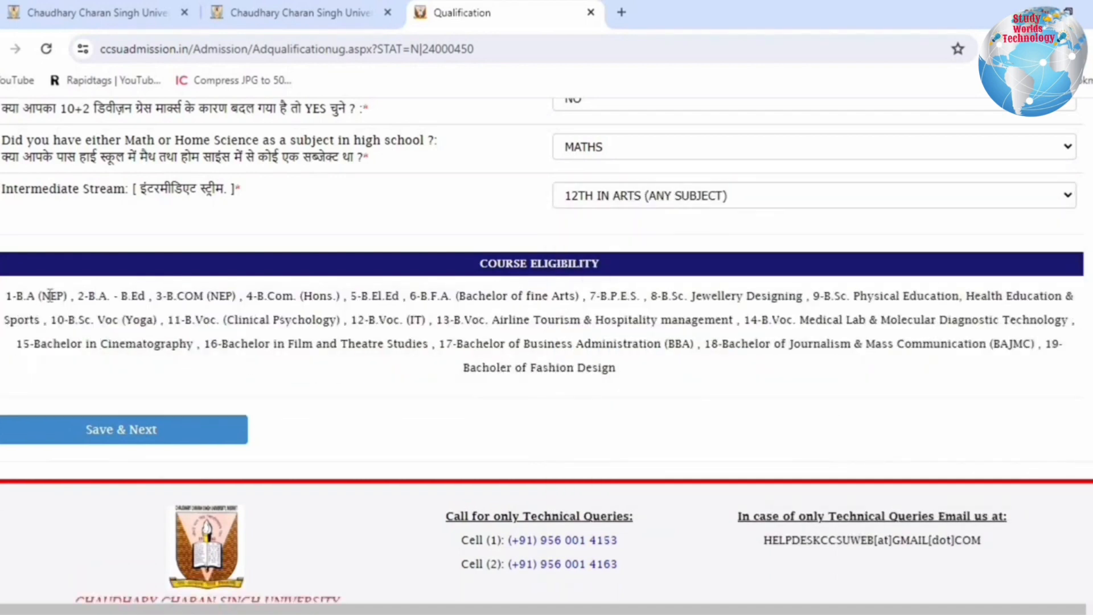
pyautogui.moveTo(50, 295); pyautogui.dragTo(641, 381)
pyautogui.click(658, 381)
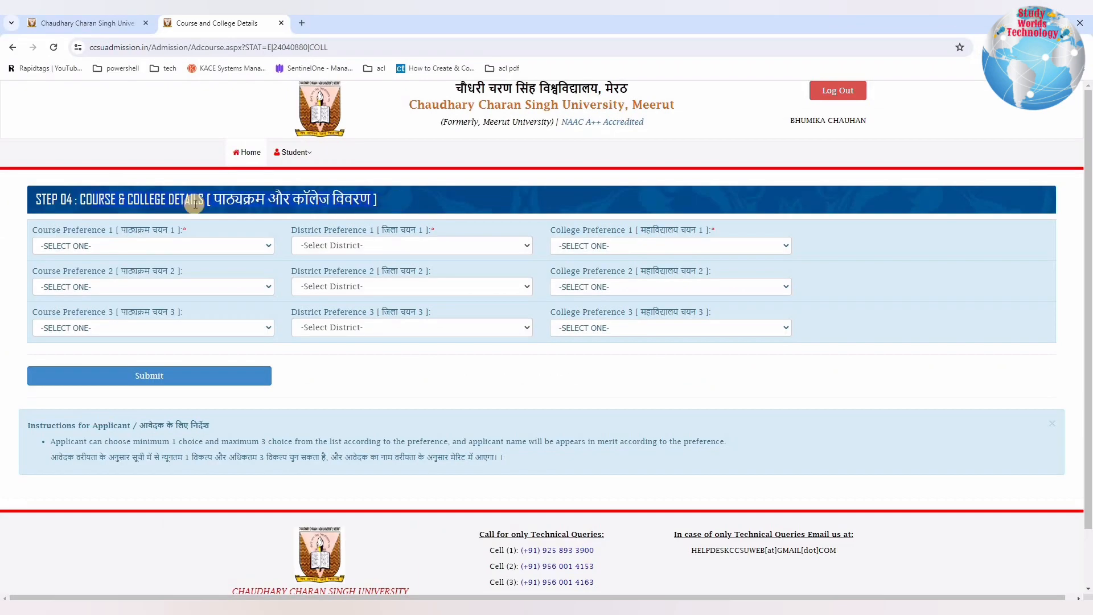
# Step: Look through the available courses and choose BACHELOR OF COMPUTER APPLICATION (BCA) as Course Preference 1
pyautogui.moveTo(29, 230); pyautogui.dragTo(158, 231)
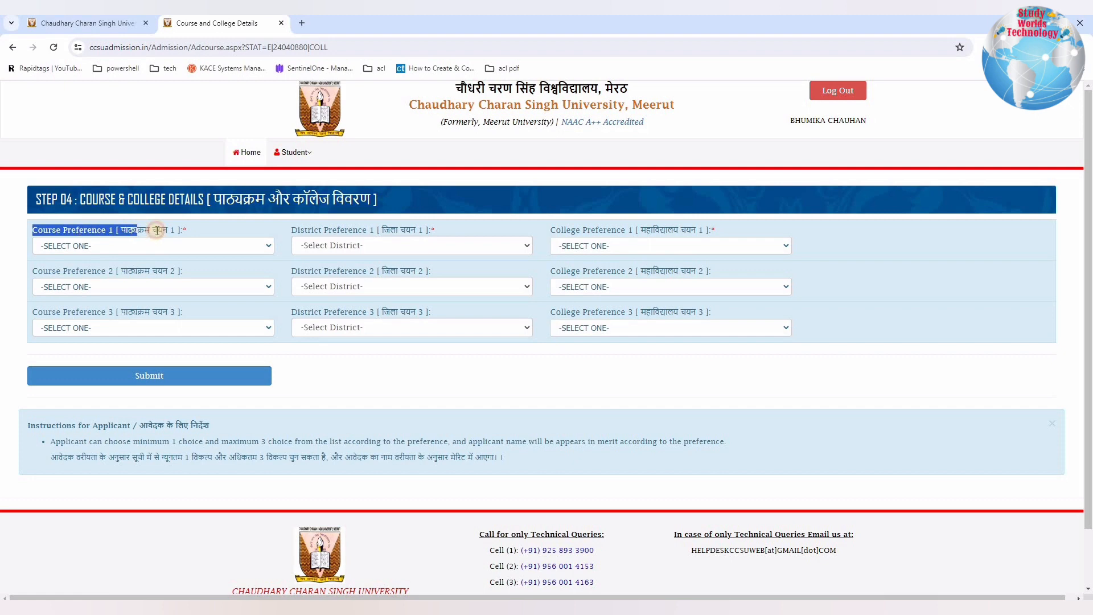
pyautogui.click(245, 234)
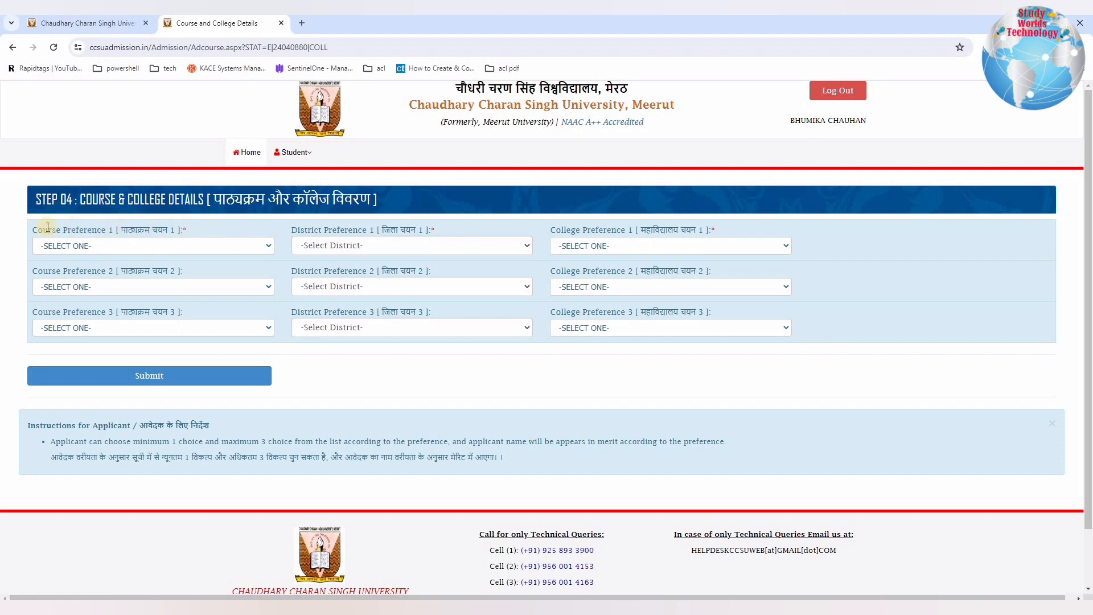
pyautogui.click(67, 252)
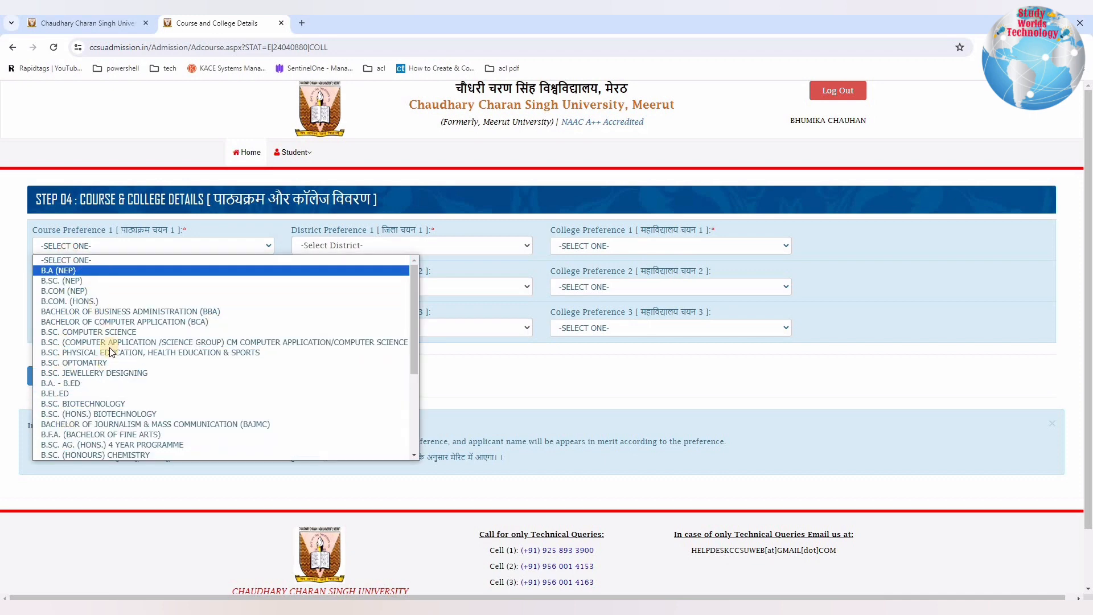
pyautogui.scroll(-4, 109, 348)
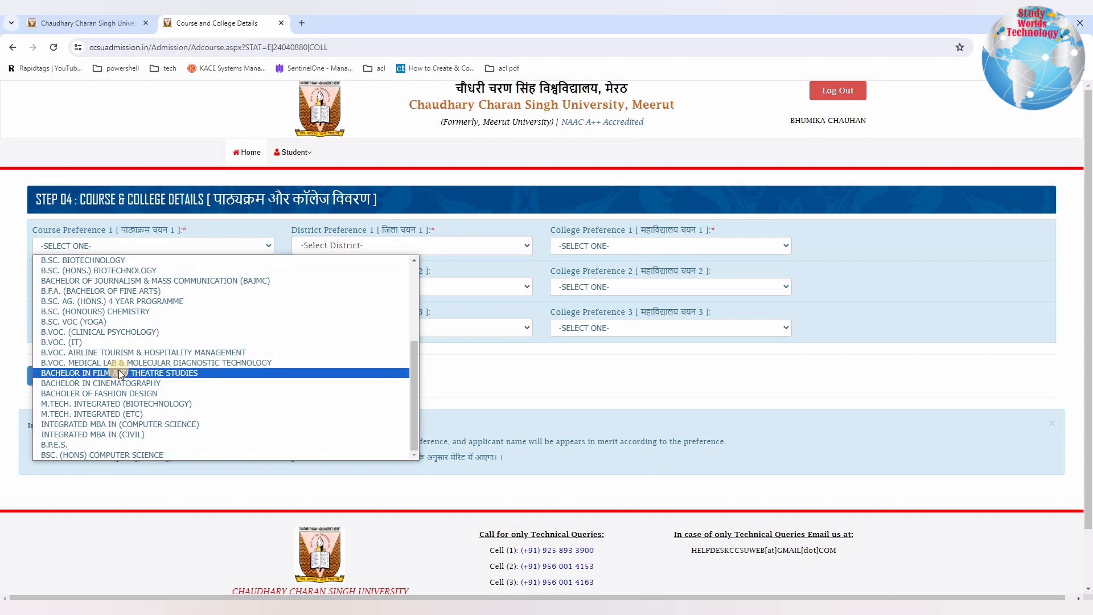
pyautogui.scroll(4, 120, 373)
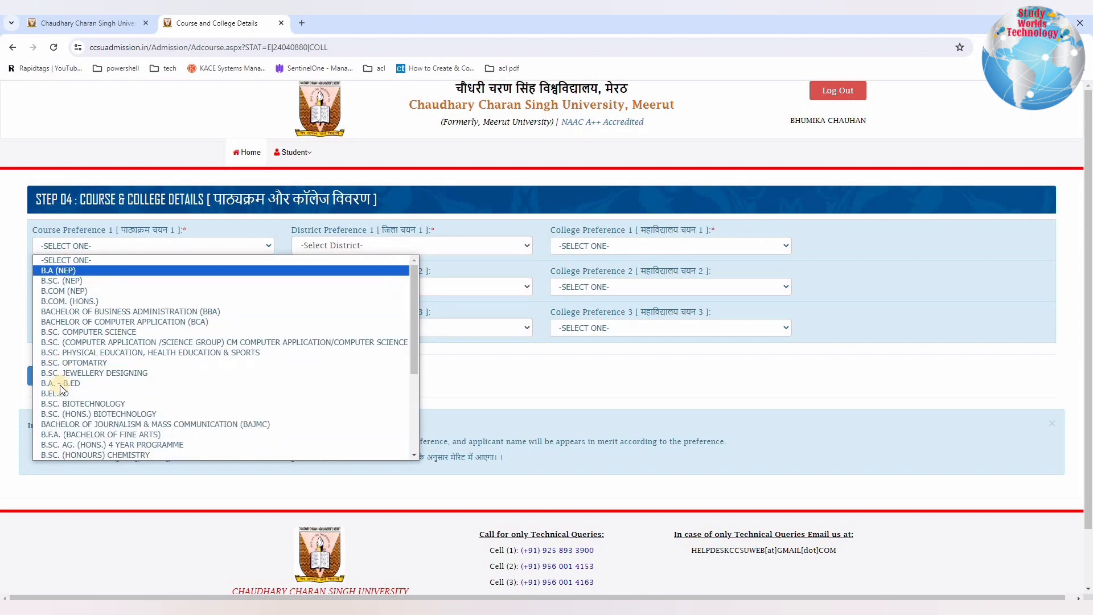
pyautogui.click(125, 322)
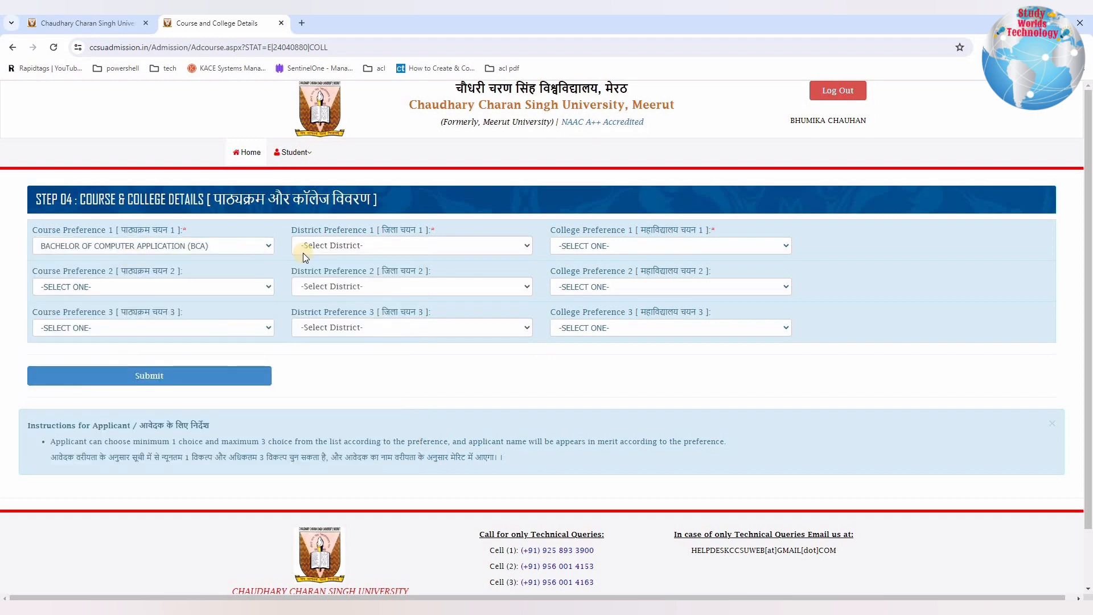
# Step: Set District Preference 1 to BAGHPAT and College Preference 1 to 0629-SAMRAT PRITHVIRAJ CHAUHAN DEGREE COLLEGE
pyautogui.click(351, 252)
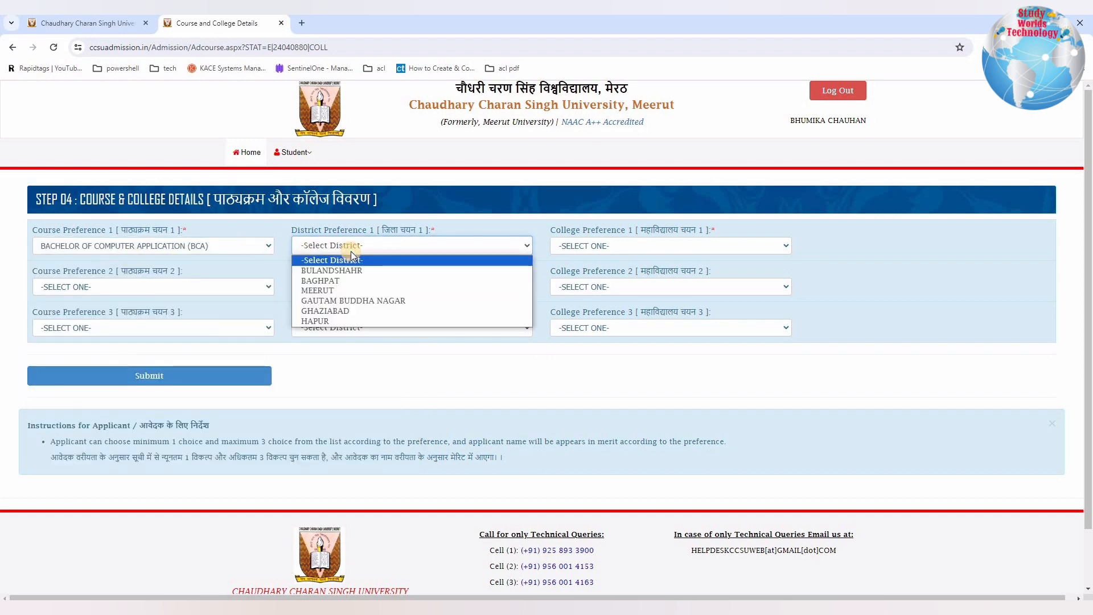
pyautogui.click(347, 280)
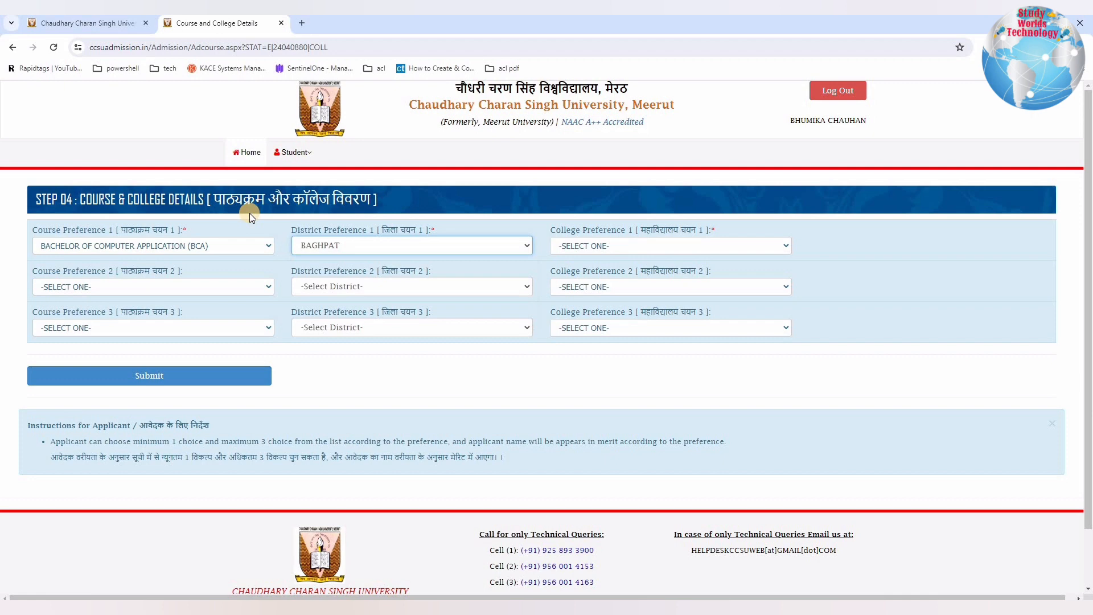
pyautogui.click(600, 247)
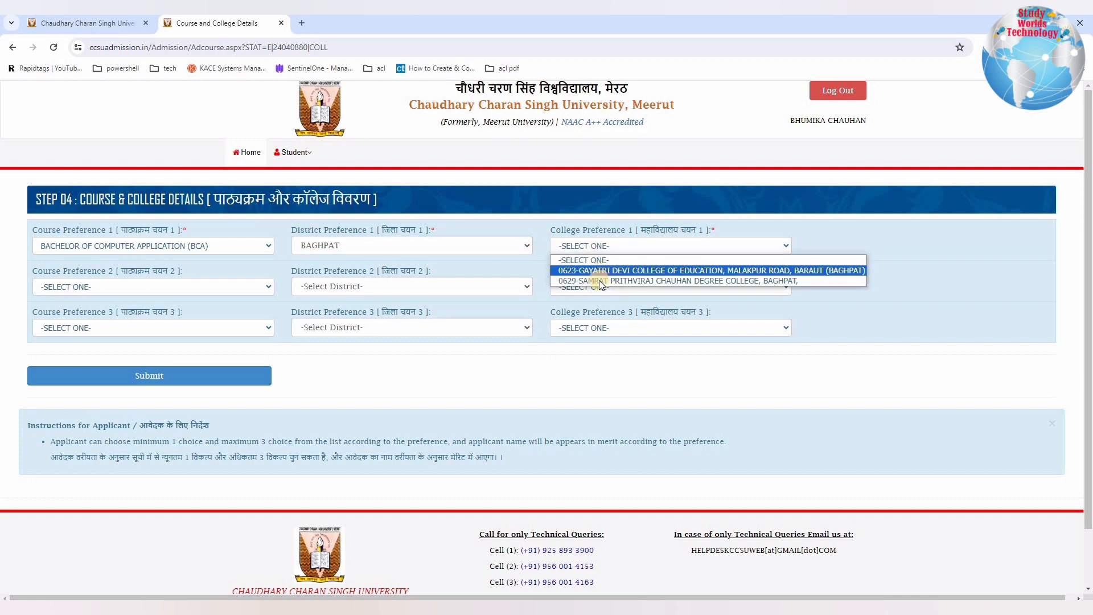
pyautogui.click(601, 282)
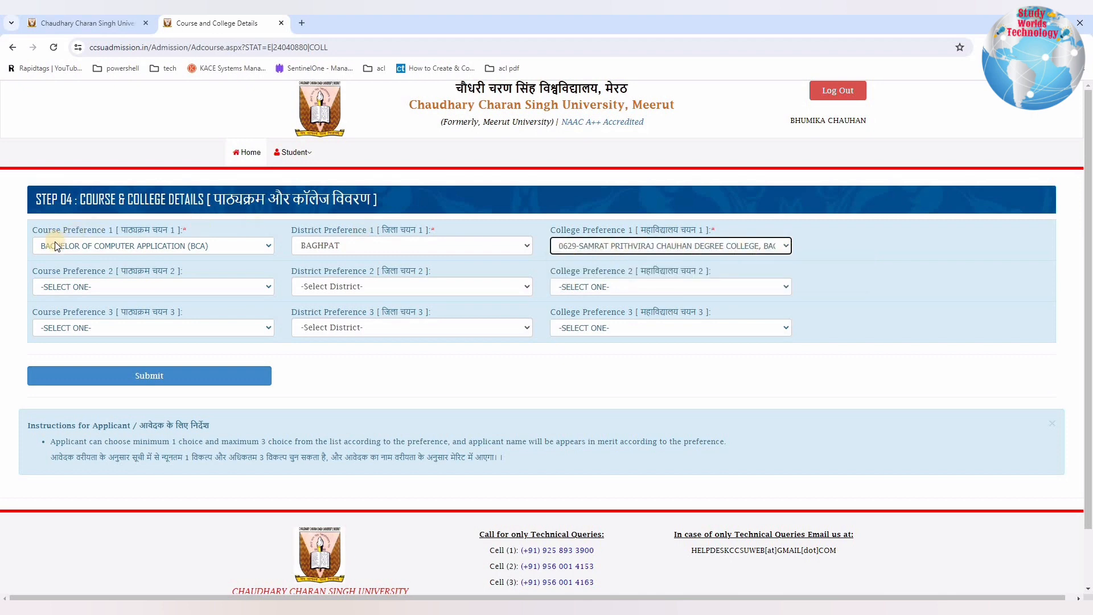
# Step: Fill in the second preference with BCA, GHAZIABAD district and 0302-SUNDERDEEP COLLEGE OF MGMT. & TECHNOLOGY
pyautogui.click(128, 285)
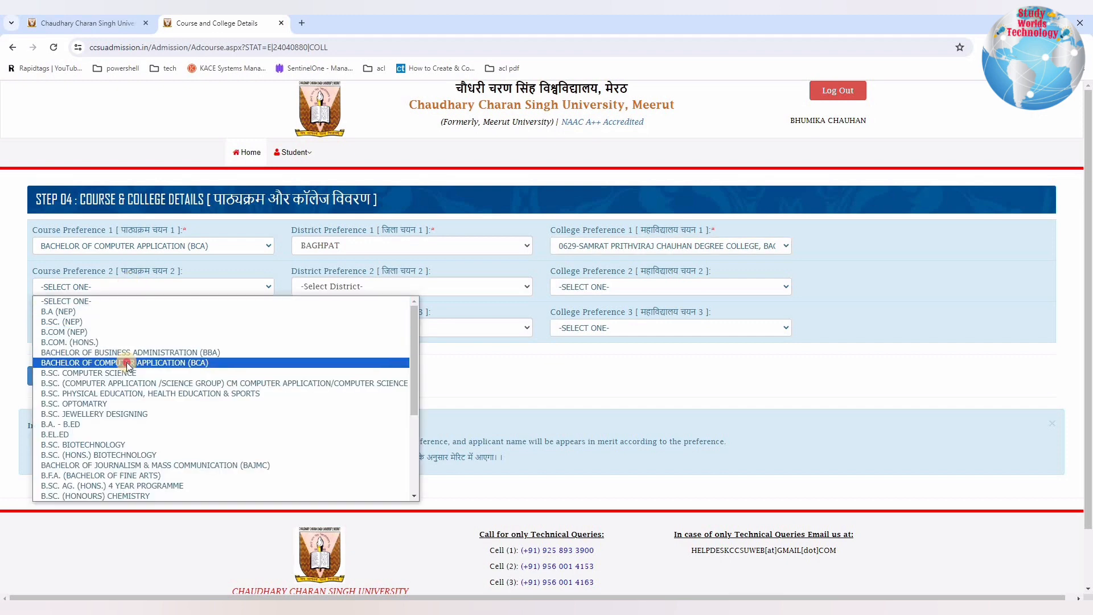
pyautogui.press('Return')
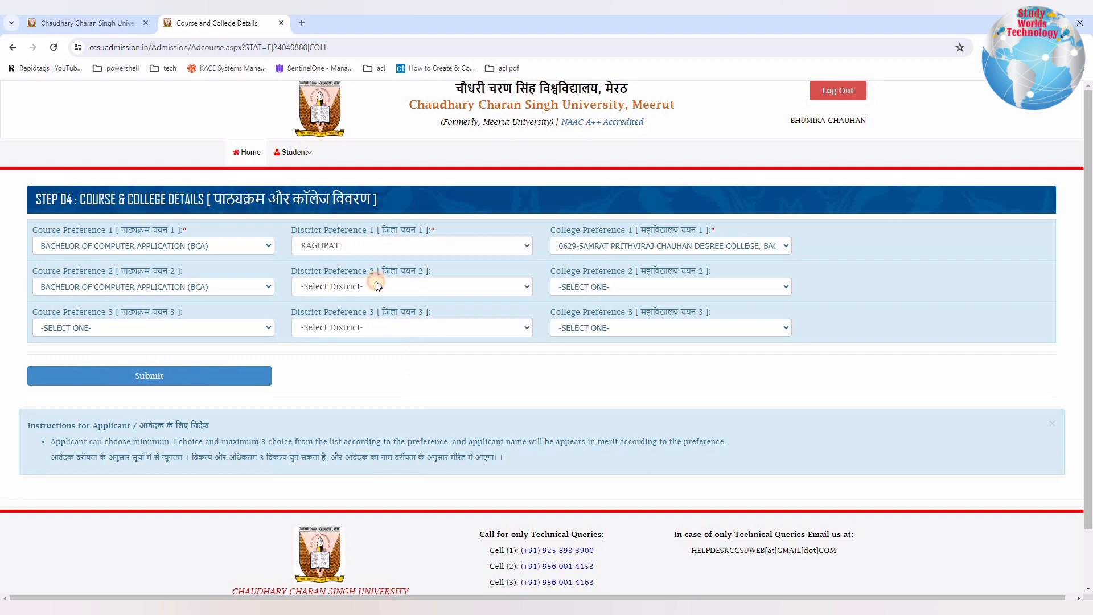
pyautogui.click(377, 285)
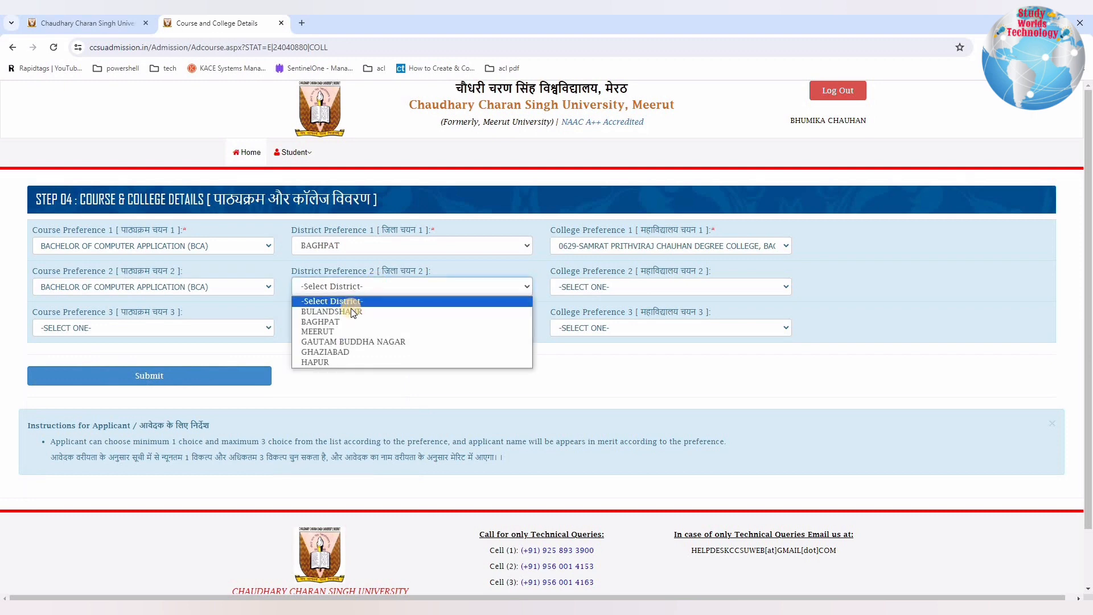
pyautogui.click(329, 353)
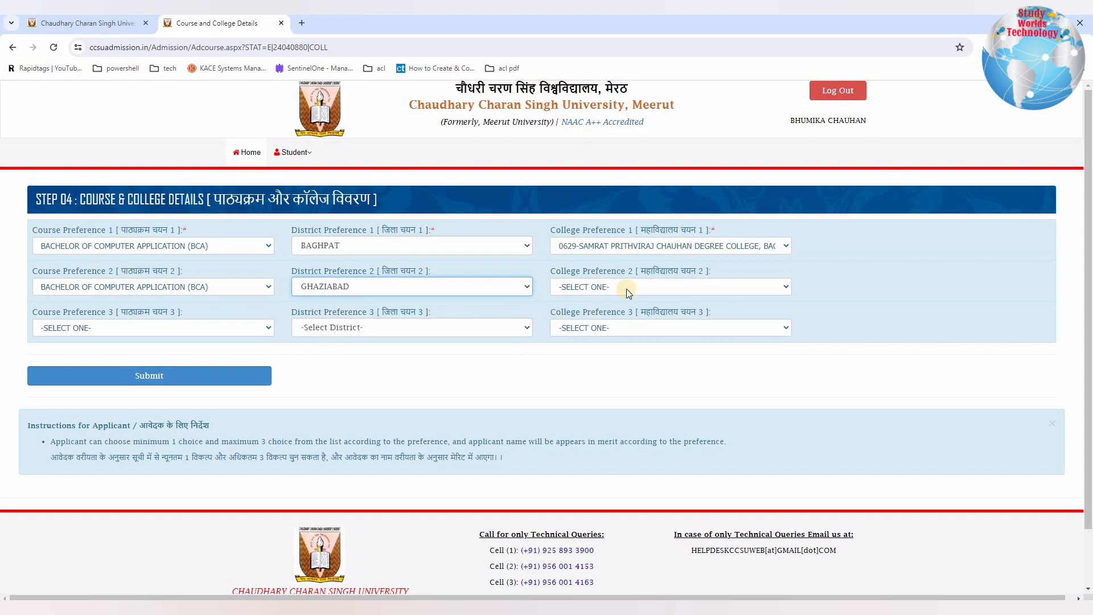
pyautogui.click(627, 289)
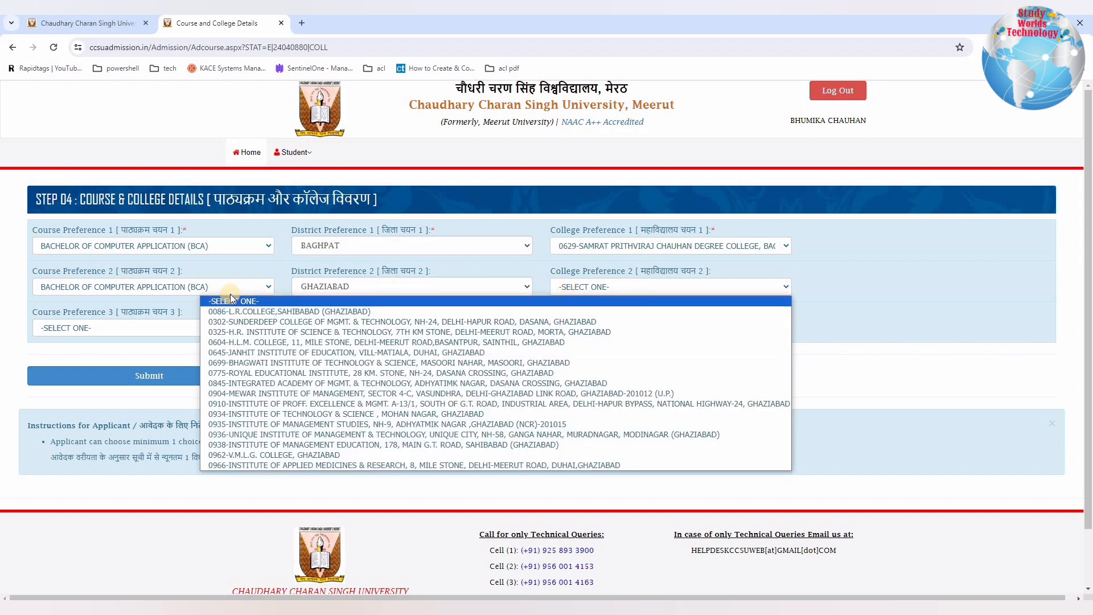
pyautogui.click(245, 325)
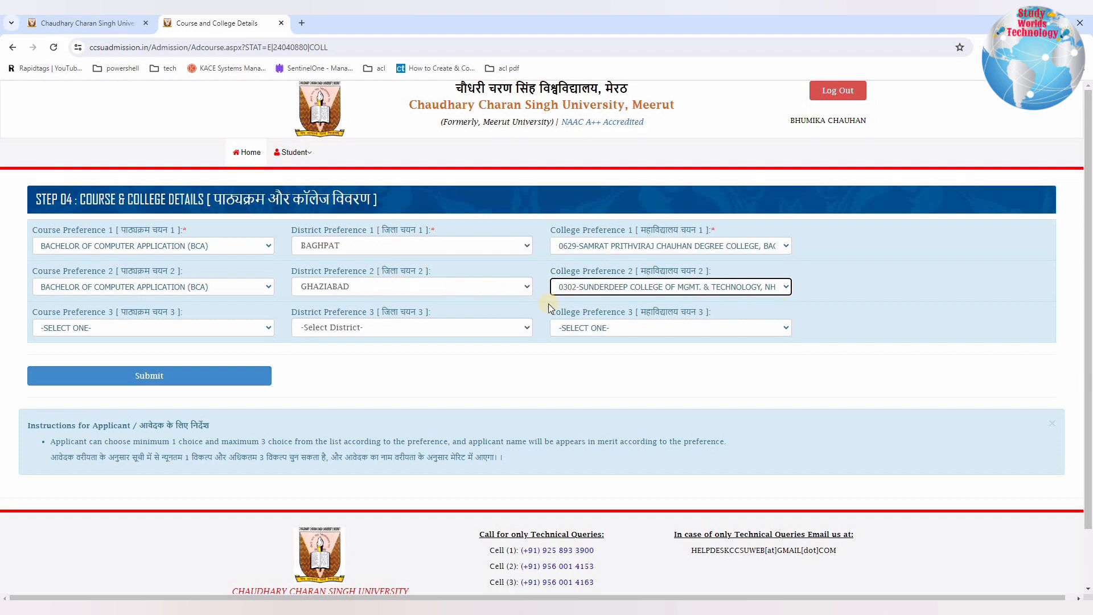
# Step: Fill in the third preference with BCA, MEERUT district and 0698-KRISHNA INSTITUTE OF EDUCATION, and submit the course and college details
pyautogui.click(117, 328)
pyautogui.click(114, 405)
pyautogui.click(418, 329)
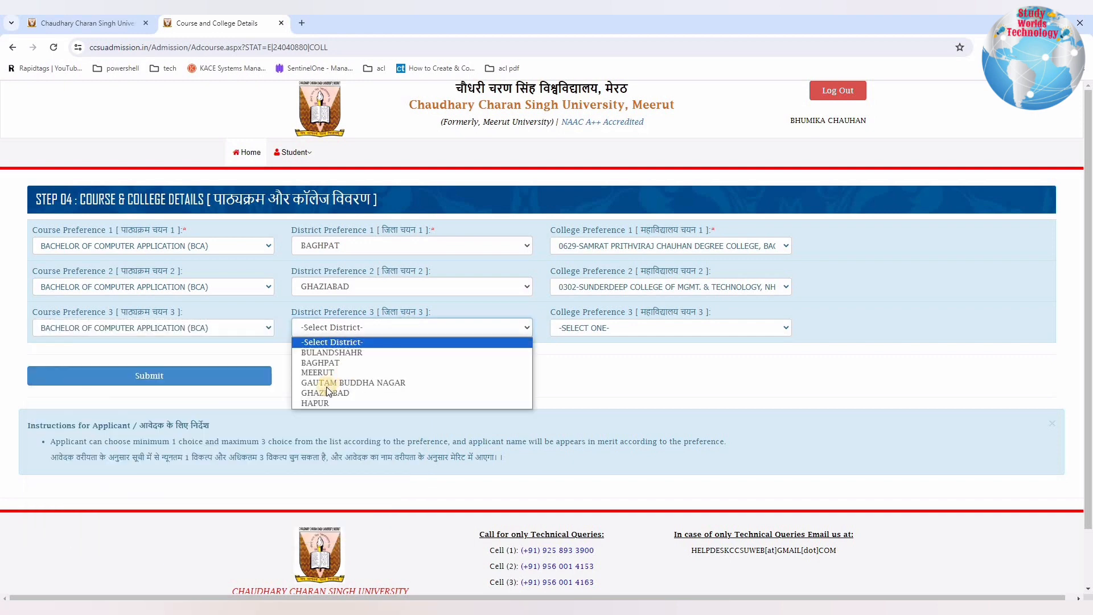
pyautogui.click(327, 373)
pyautogui.click(583, 328)
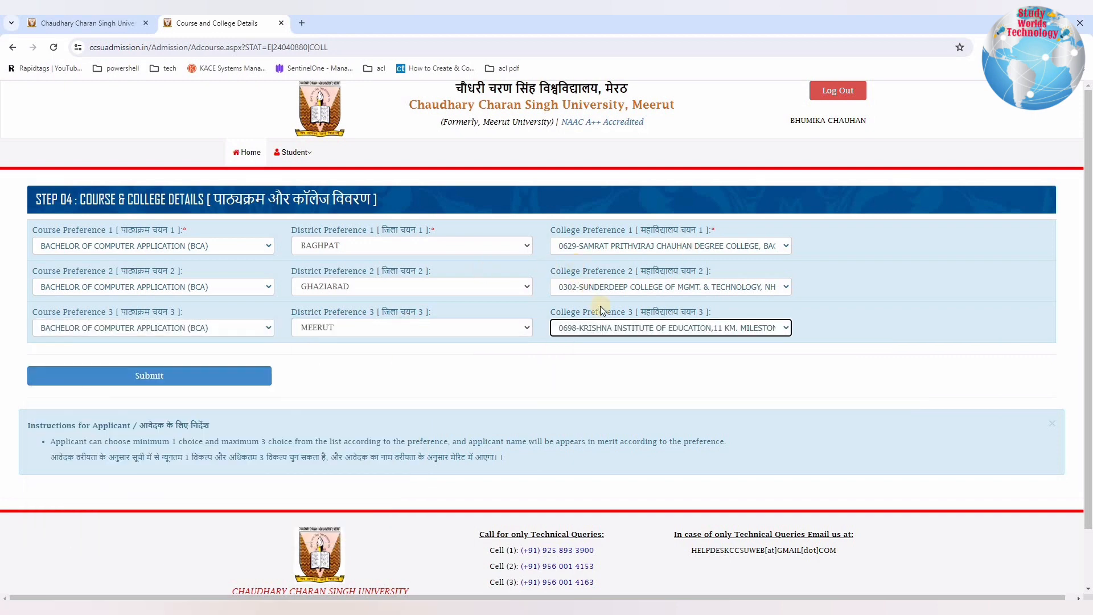
pyautogui.click(158, 380)
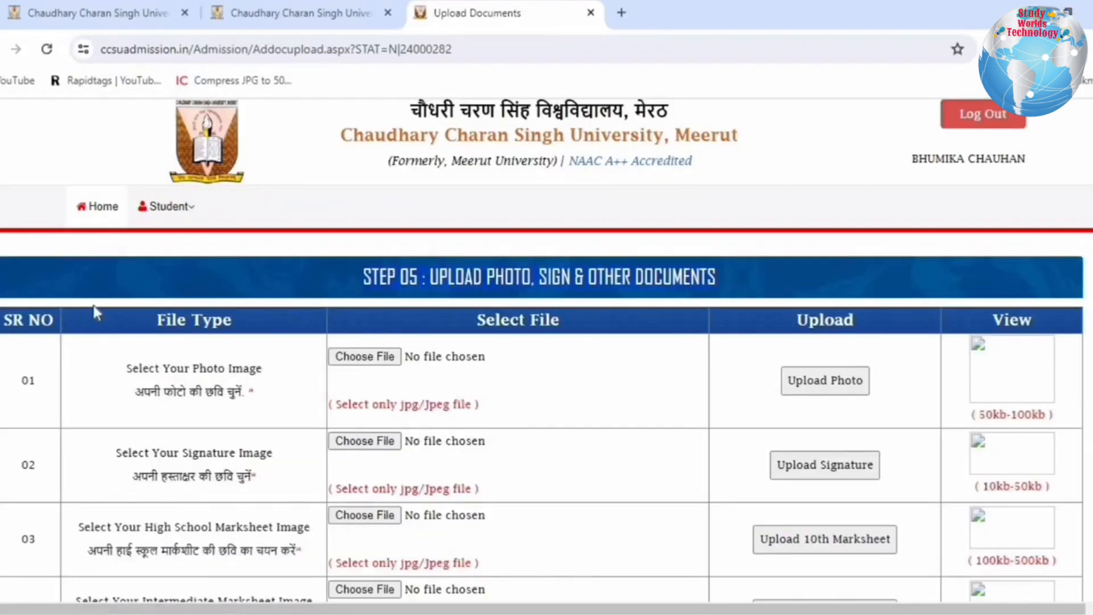
# Step: Examine the file format and size requirements for the photo and signature images in the document upload table
pyautogui.scroll(-2, 115, 306)
pyautogui.moveTo(114, 283); pyautogui.dragTo(269, 298)
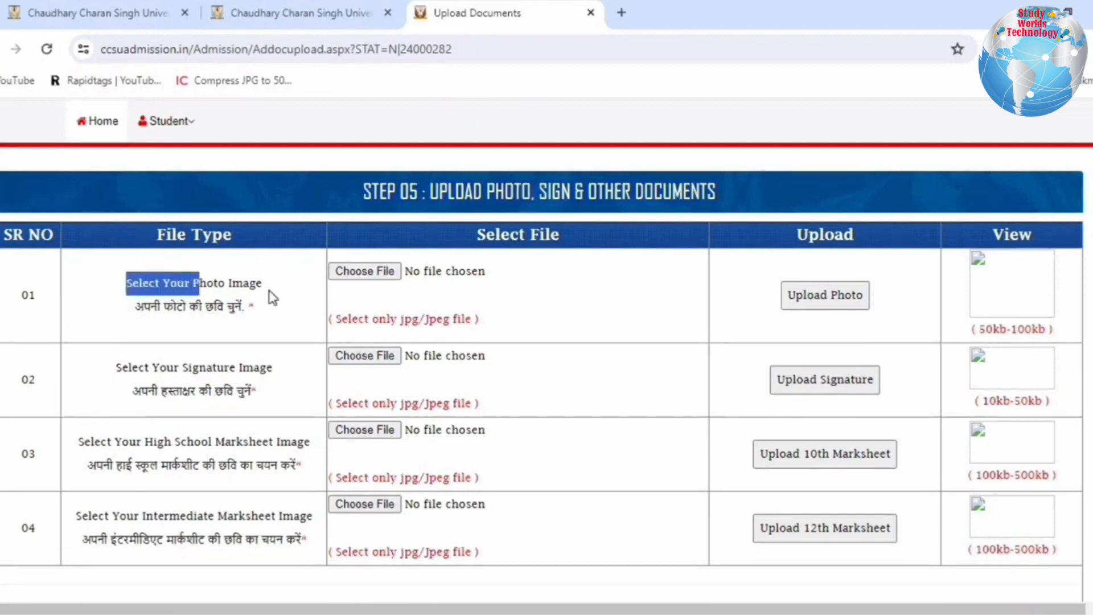
pyautogui.moveTo(329, 319); pyautogui.dragTo(479, 325)
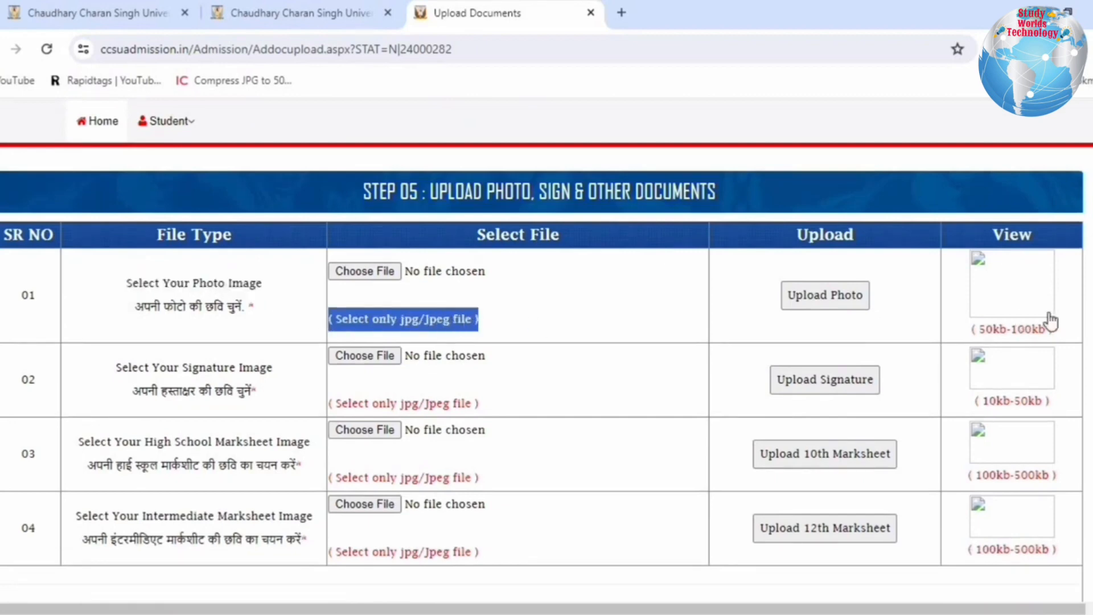
pyautogui.moveTo(1054, 329); pyautogui.dragTo(969, 333)
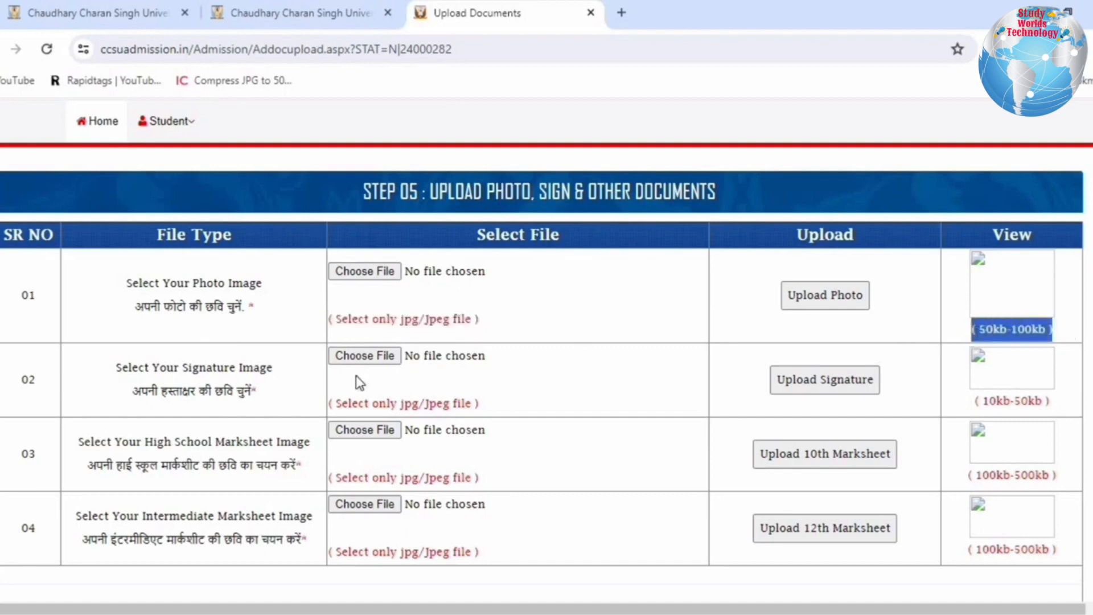
pyautogui.moveTo(143, 368); pyautogui.dragTo(269, 371)
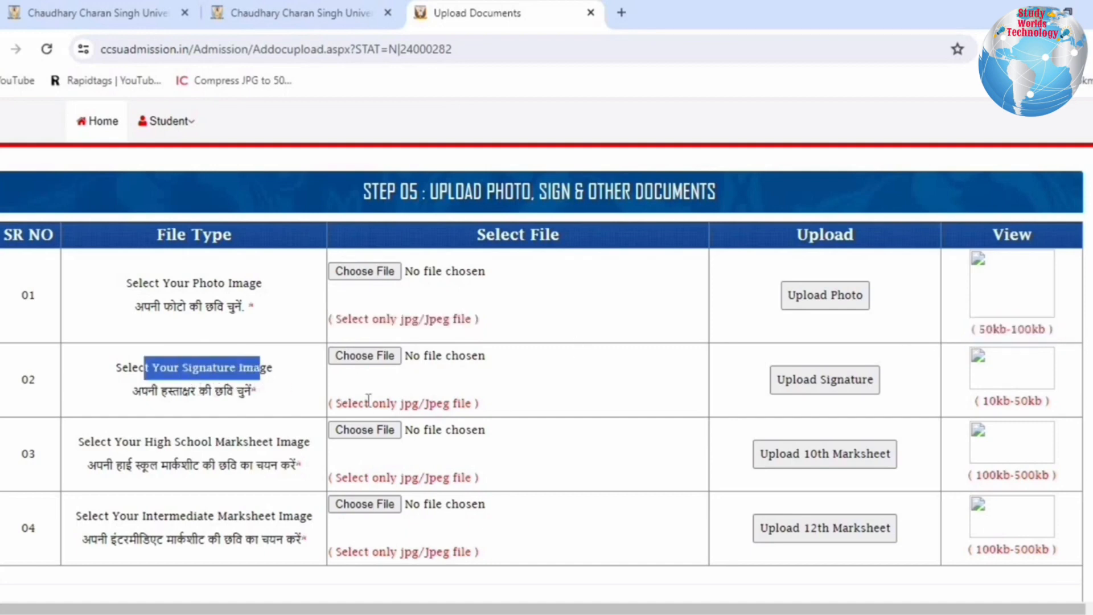
pyautogui.moveTo(369, 403); pyautogui.dragTo(505, 401)
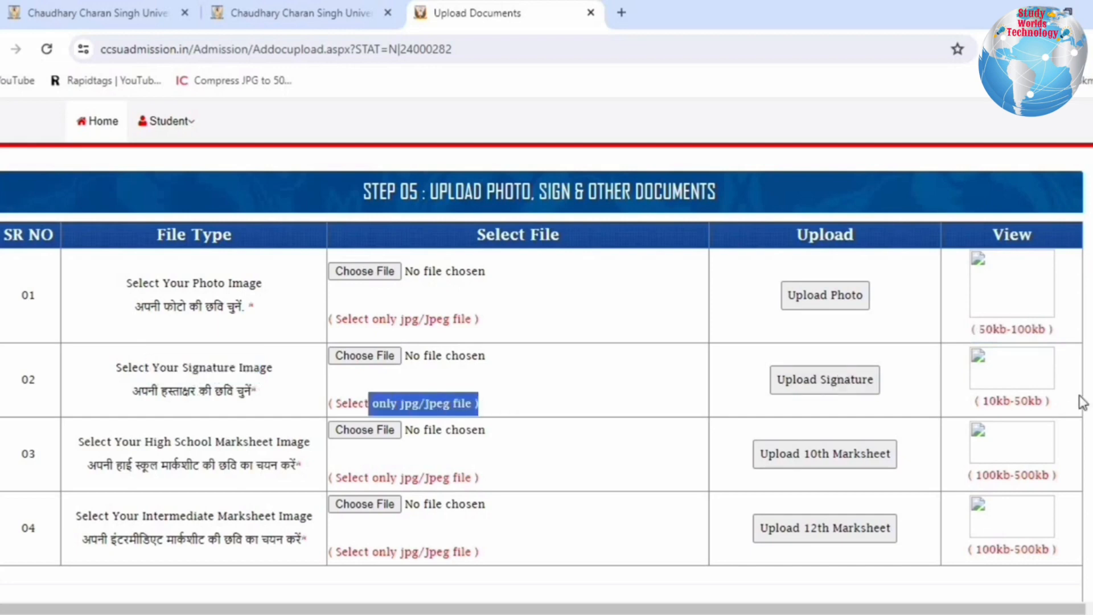
pyautogui.moveTo(1080, 402); pyautogui.dragTo(952, 406)
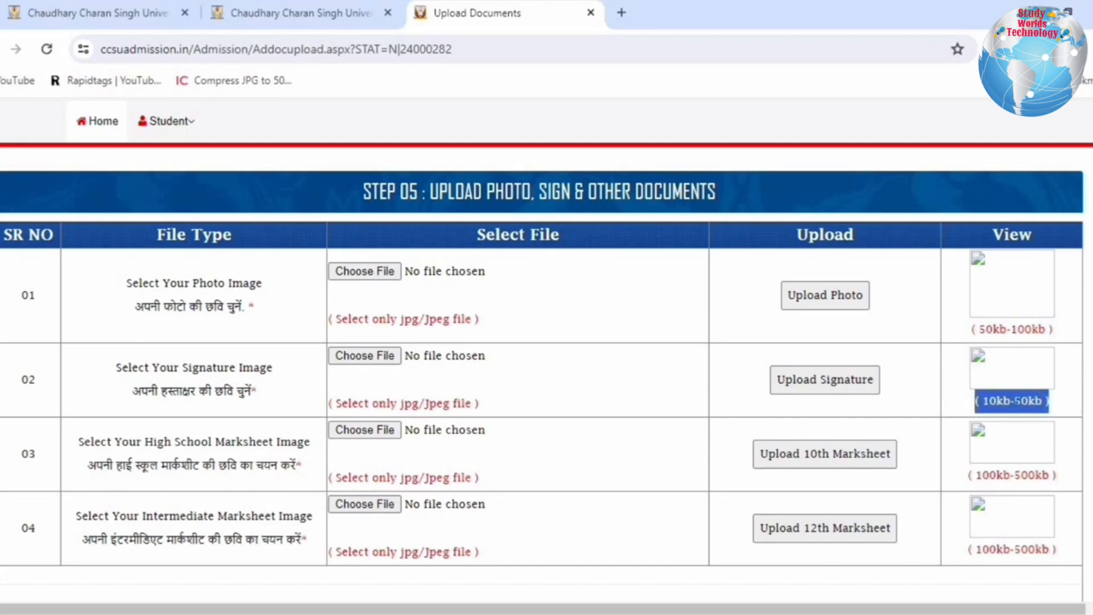
# Step: Examine the file format and size requirements for the High School and Intermediate marksheet images
pyautogui.moveTo(103, 442); pyautogui.dragTo(302, 445)
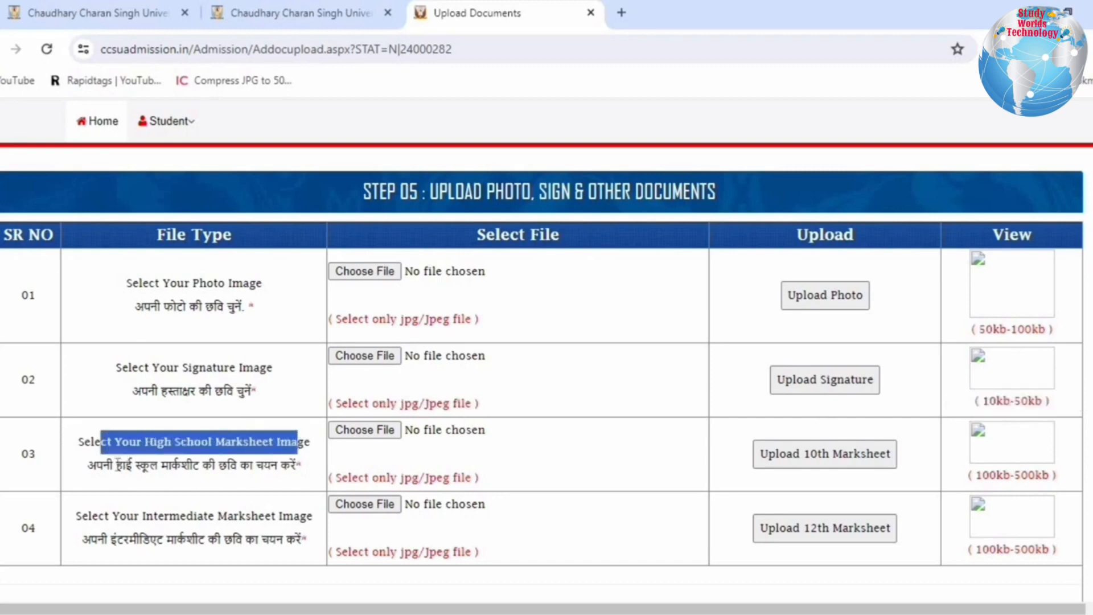
pyautogui.moveTo(85, 468); pyautogui.dragTo(282, 467)
pyautogui.moveTo(364, 477); pyautogui.dragTo(450, 479)
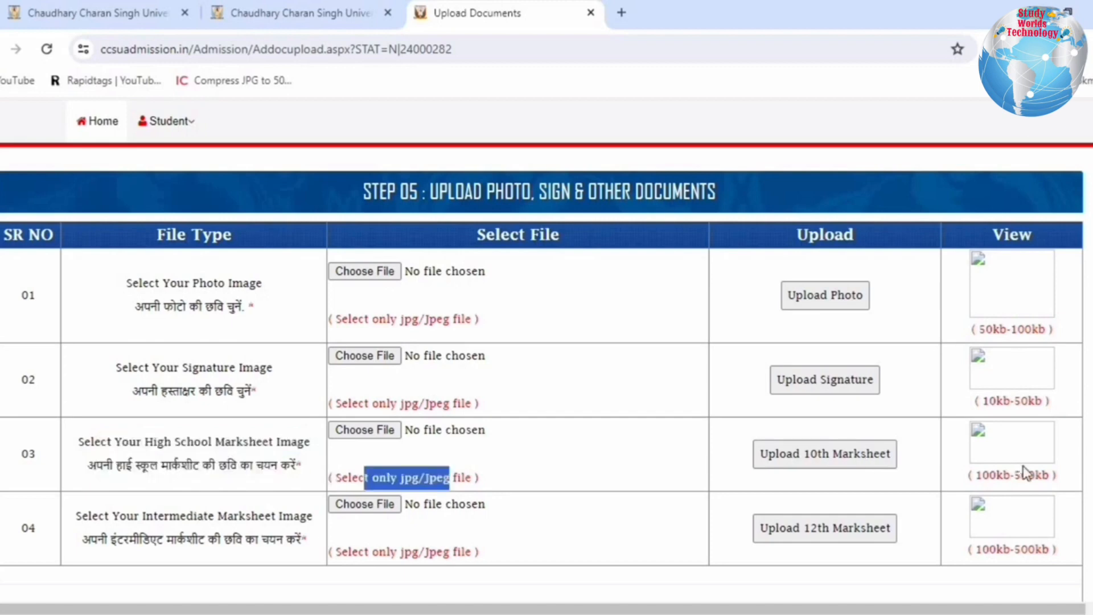
pyautogui.moveTo(1069, 480); pyautogui.dragTo(949, 476)
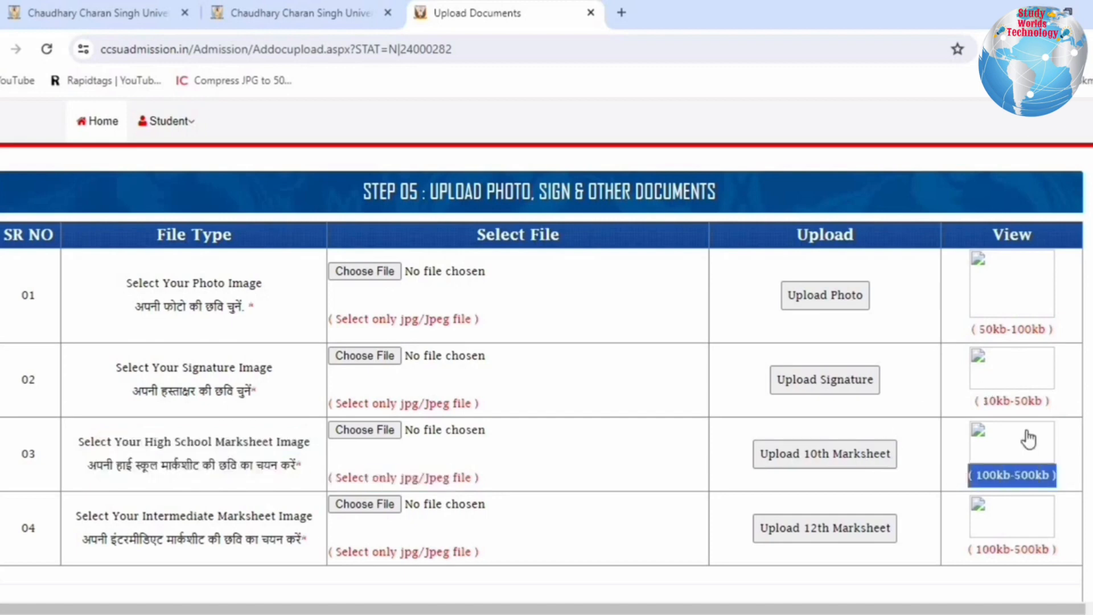
pyautogui.moveTo(92, 521); pyautogui.dragTo(312, 533)
pyautogui.moveTo(82, 540); pyautogui.dragTo(305, 541)
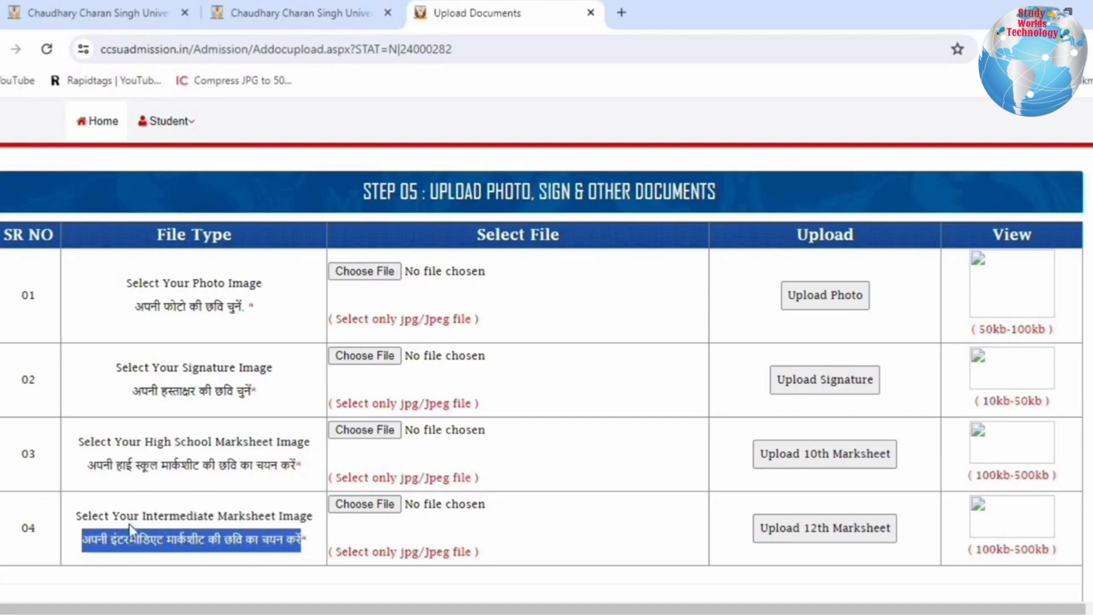
pyautogui.moveTo(79, 516); pyautogui.dragTo(294, 537)
pyautogui.click(371, 550)
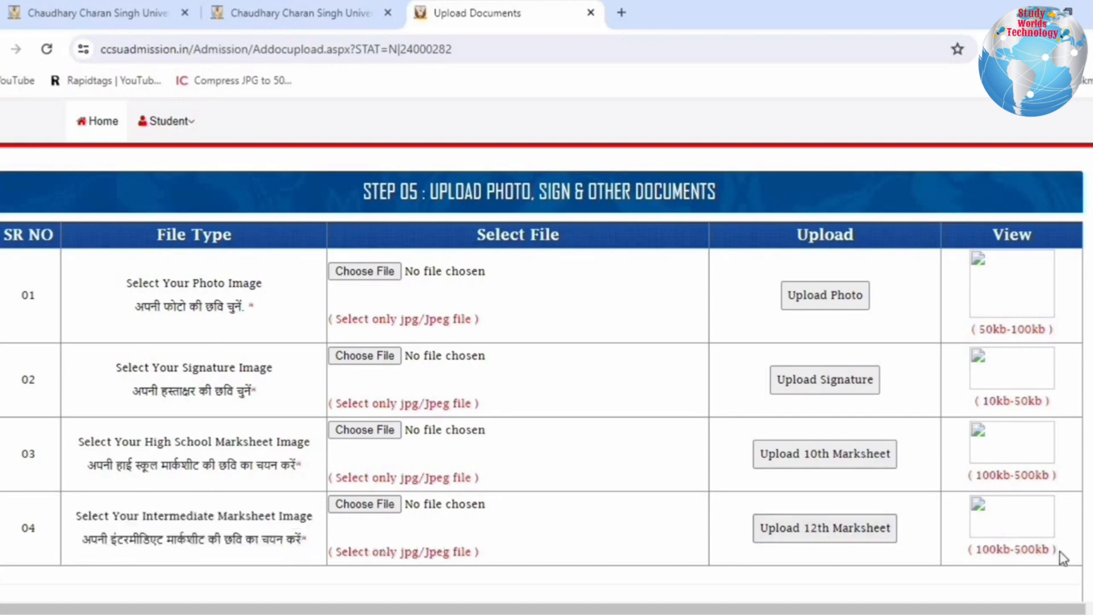
pyautogui.moveTo(1061, 555); pyautogui.dragTo(969, 561)
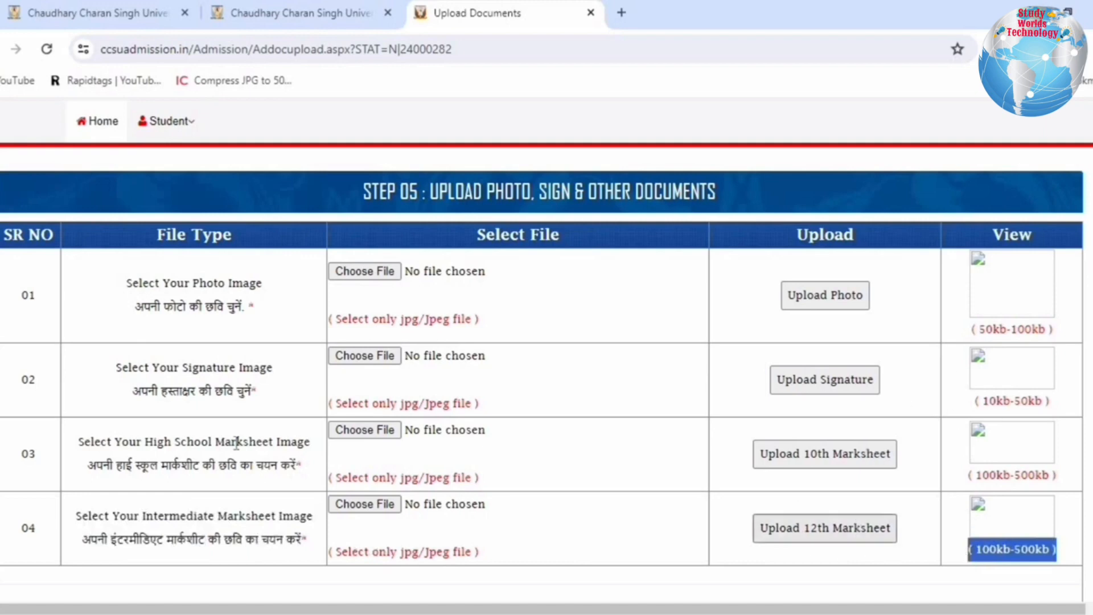
# Step: Save the document upload step with the declaration accepted and continue to the online registration fee payment
pyautogui.scroll(-5, 258, 485)
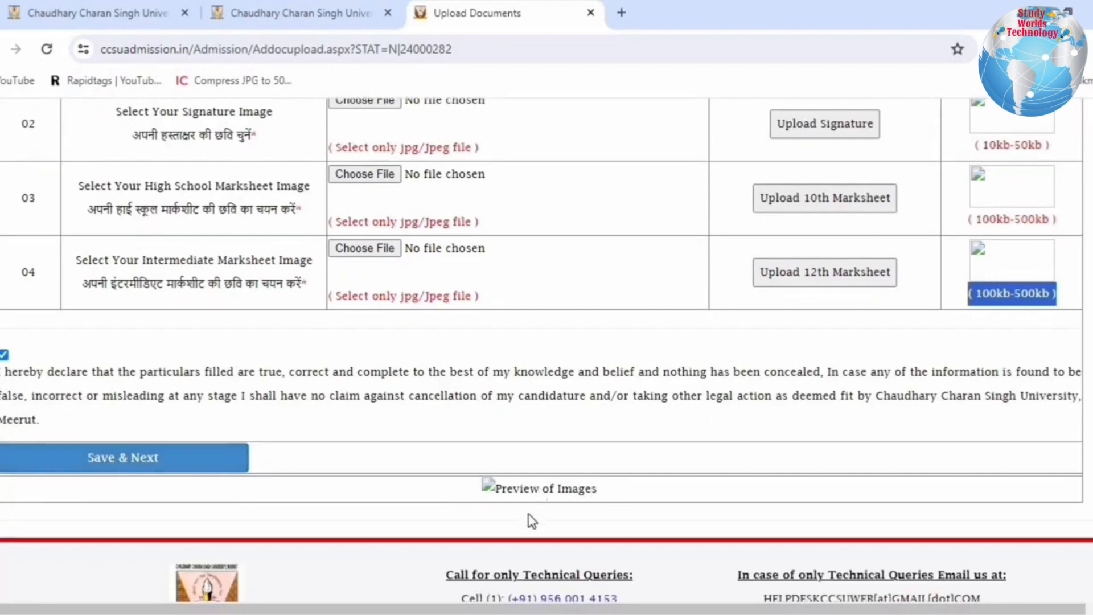
pyautogui.scroll(1, 540, 524)
pyautogui.scroll(5, 540, 524)
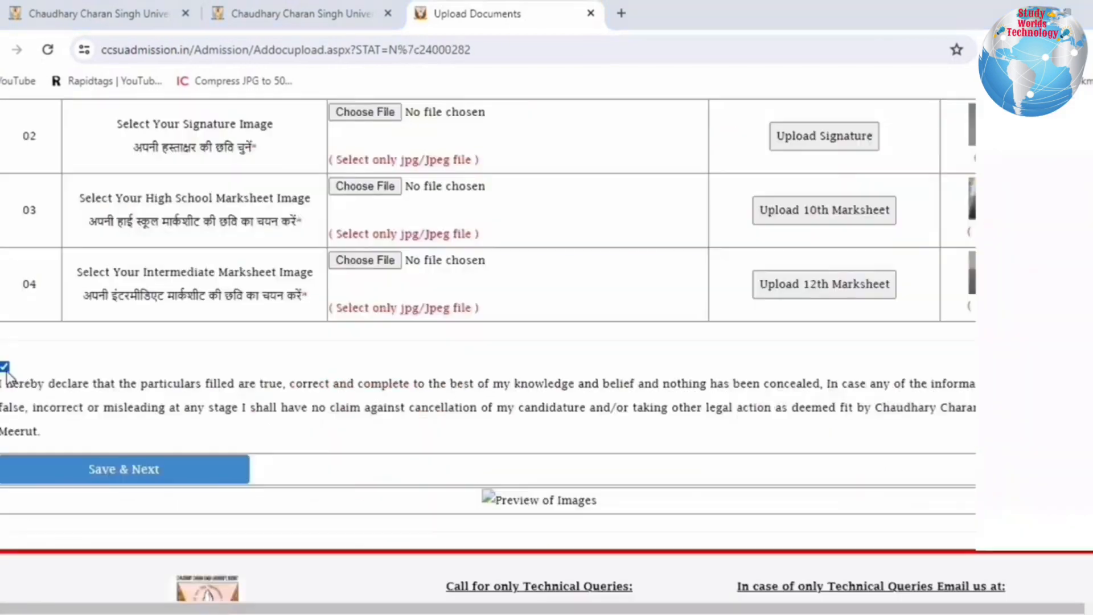
pyautogui.click(108, 480)
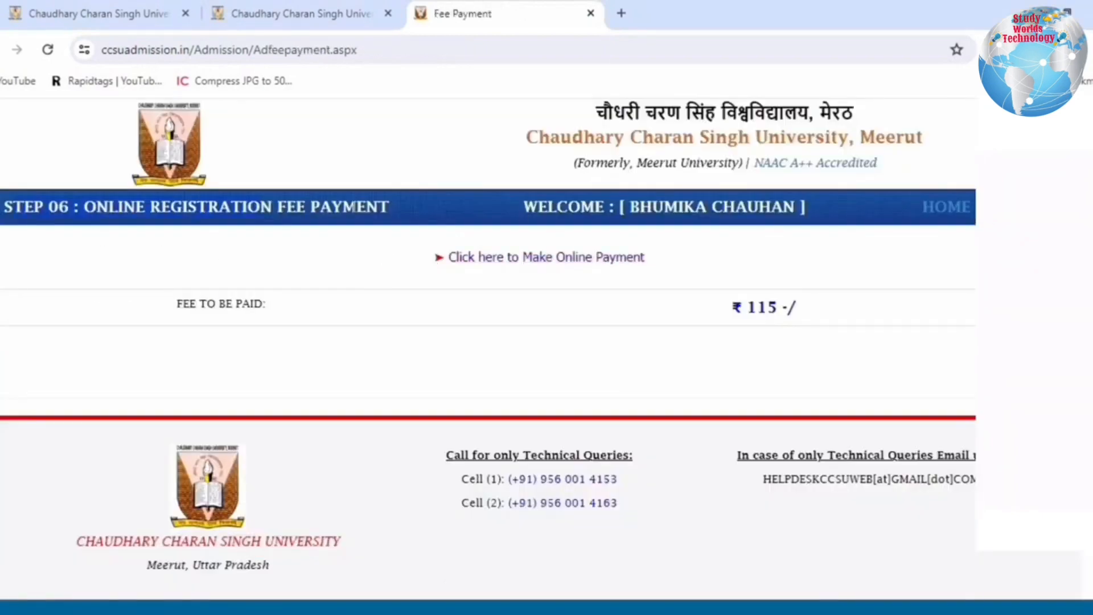
# Step: Examine the online payment link and the registration fee to be paid on the fee payment page
pyautogui.moveTo(435, 247); pyautogui.dragTo(663, 258)
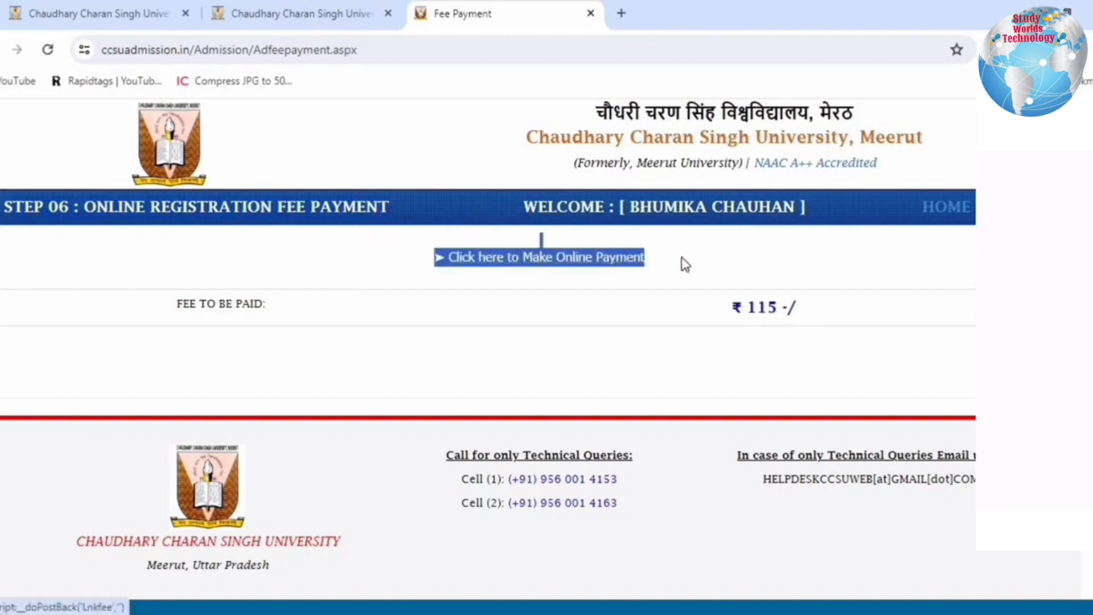
pyautogui.click(212, 304)
pyautogui.moveTo(182, 304); pyautogui.dragTo(412, 303)
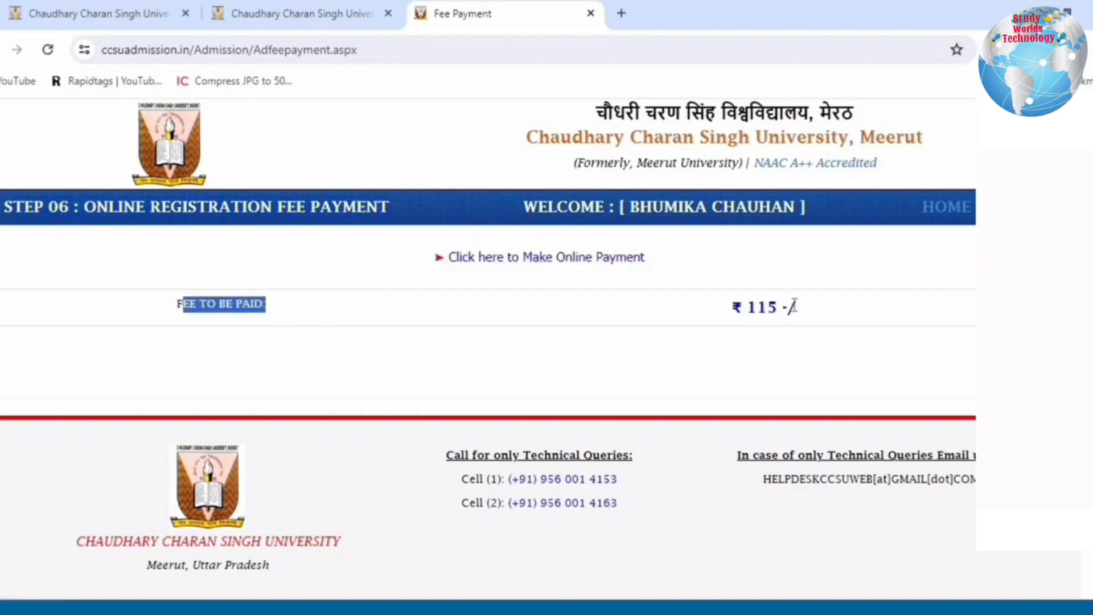
pyautogui.click(704, 306)
pyautogui.tripleClick(707, 310)
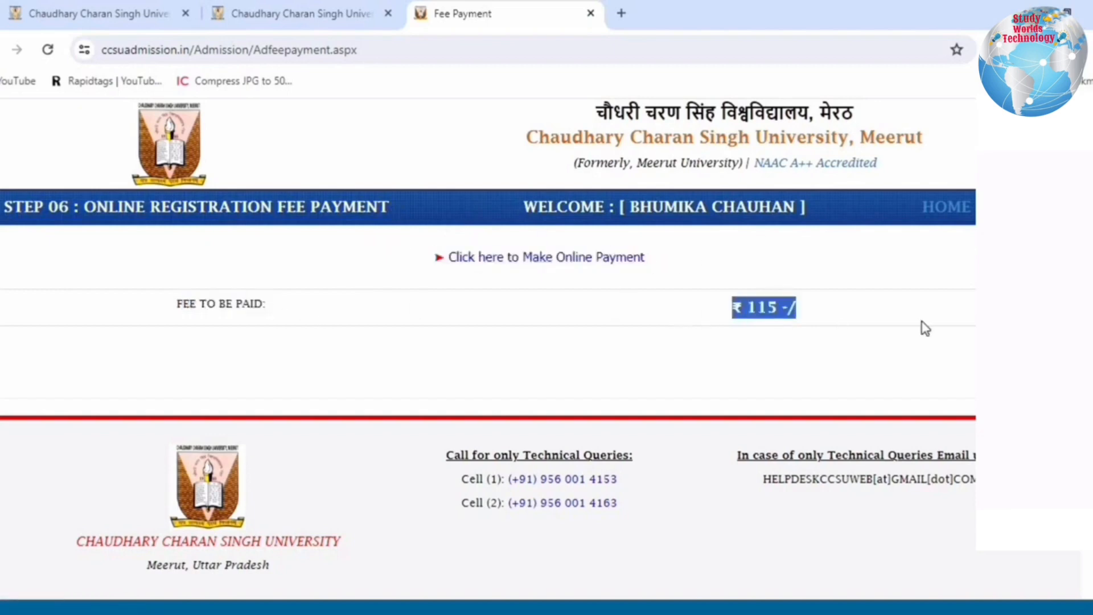
pyautogui.tripleClick(268, 305)
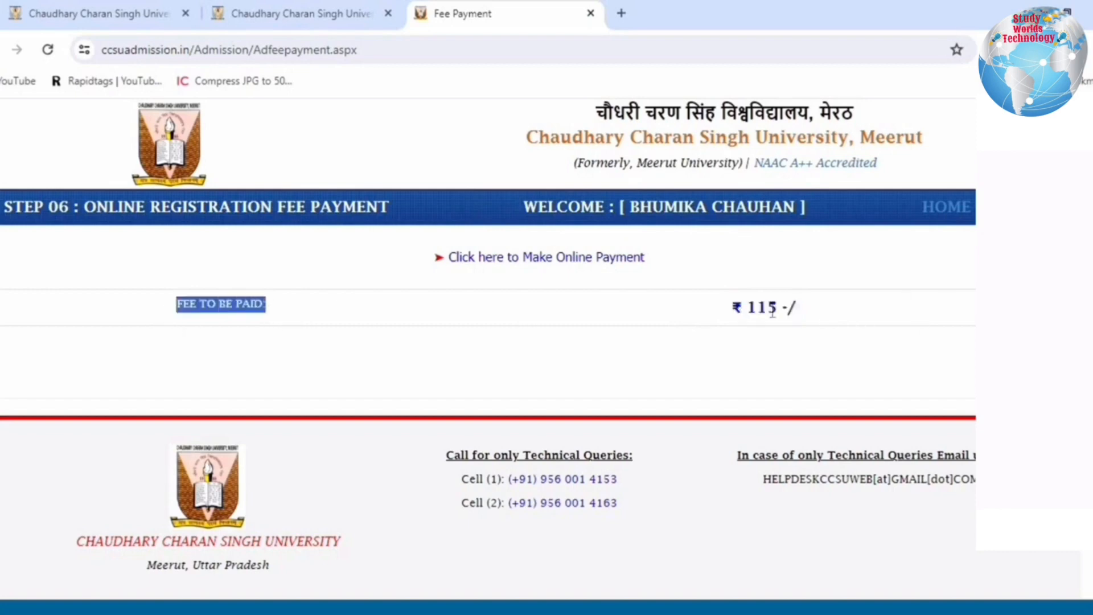
pyautogui.moveTo(744, 312); pyautogui.dragTo(807, 315)
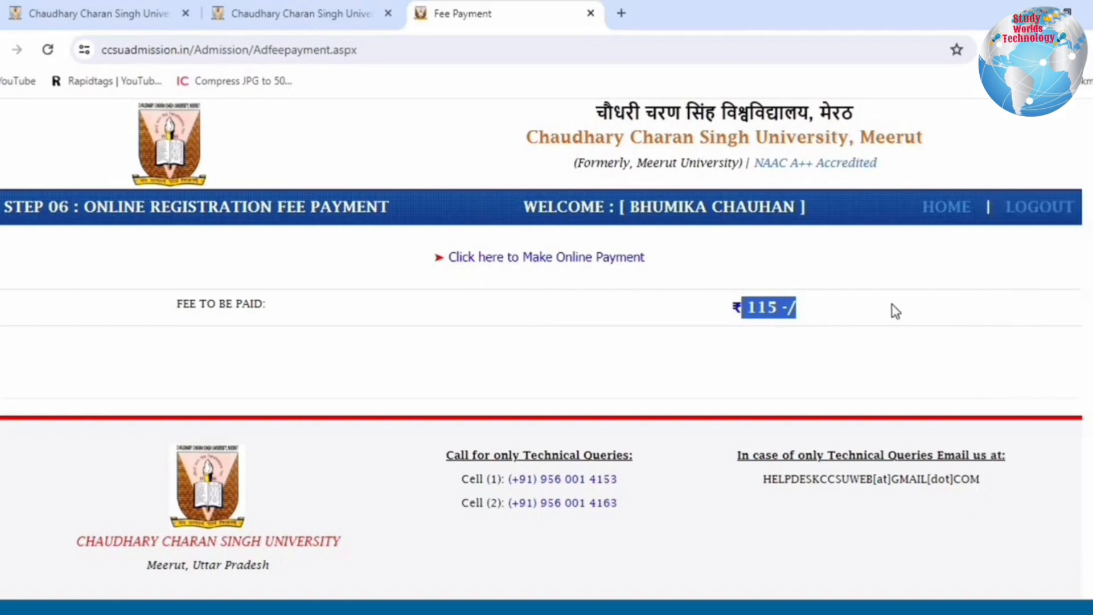
pyautogui.moveTo(888, 312); pyautogui.dragTo(837, 320)
pyautogui.click(832, 313)
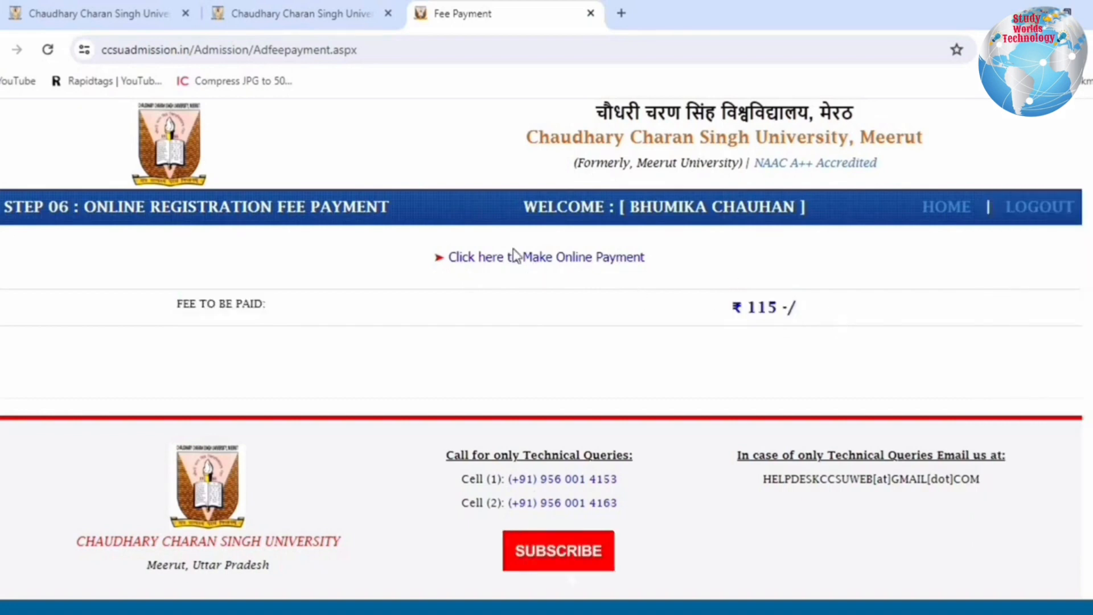
# Step: Start the online registration fee payment, check the total amount on the payment gateway and choose a payment mode
pyautogui.click(490, 259)
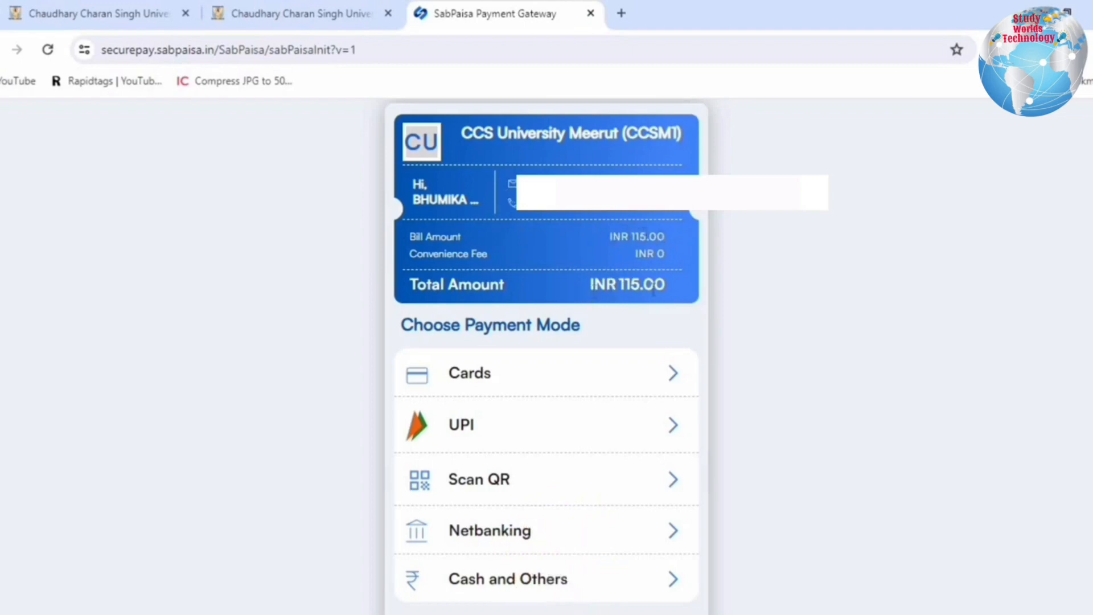
pyautogui.doubleClick(655, 287)
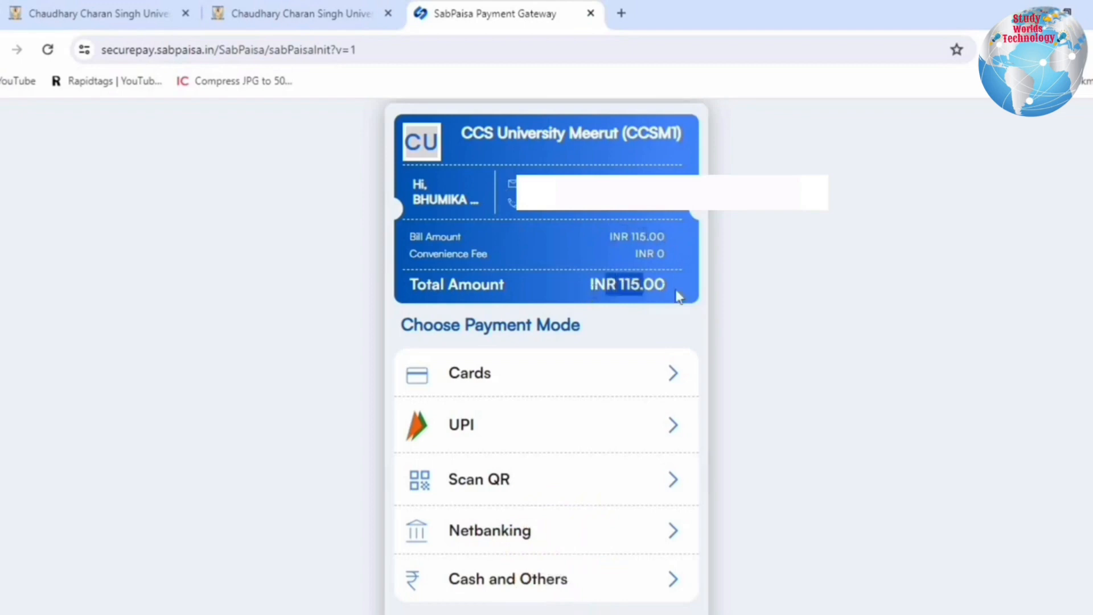
pyautogui.click(500, 497)
pyautogui.click(524, 414)
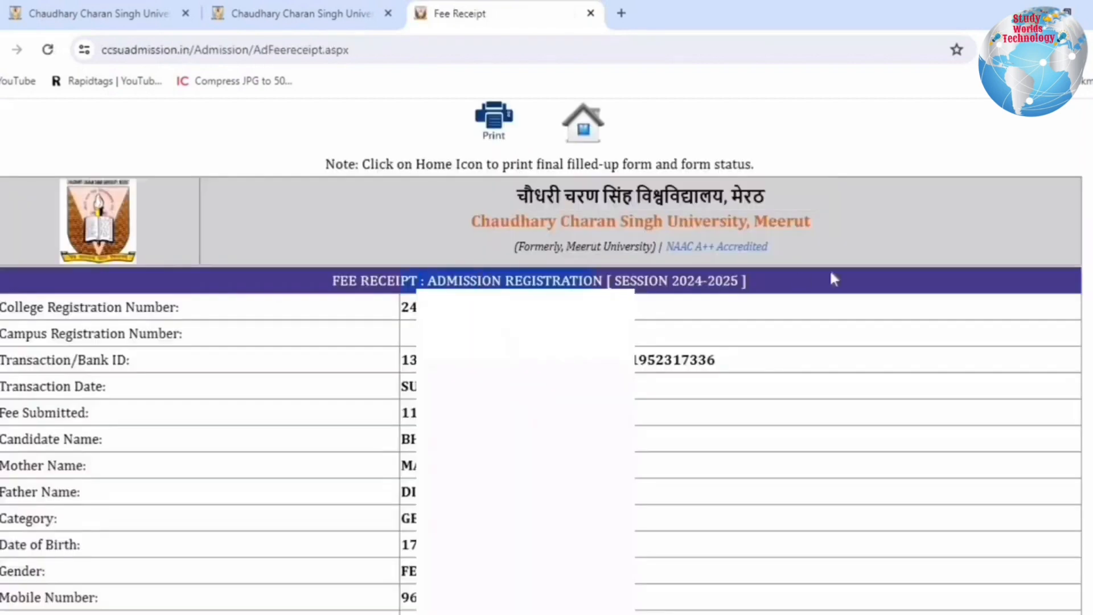
# Step: Check the transaction status on the admission registration fee receipt and save it as the PDF Fee Receipt in Downloads
pyautogui.moveTo(831, 279); pyautogui.dragTo(836, 279)
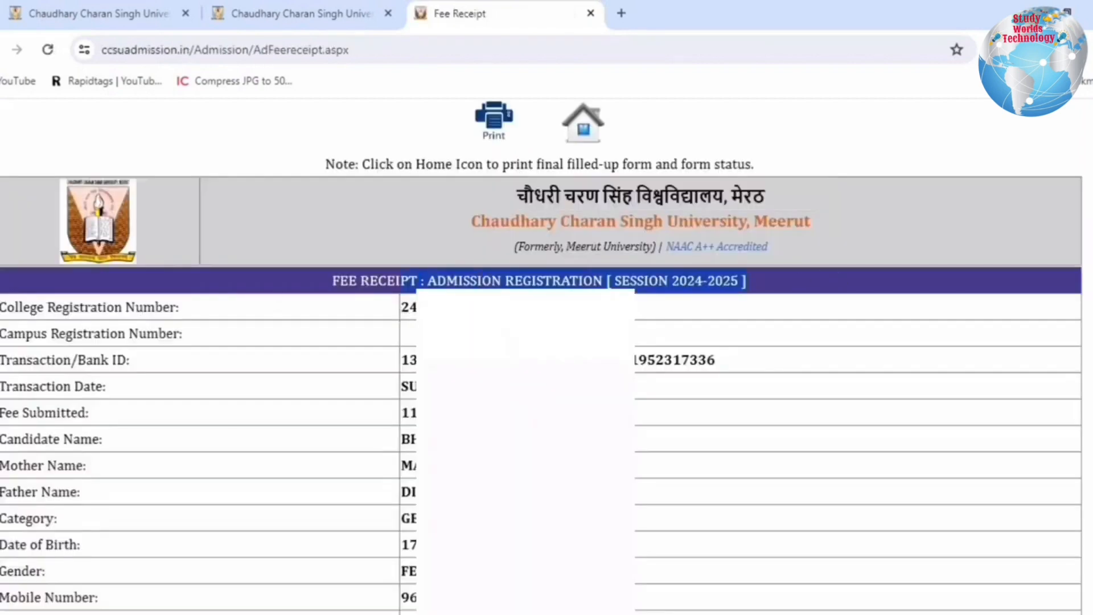
pyautogui.scroll(-2, 547, 341)
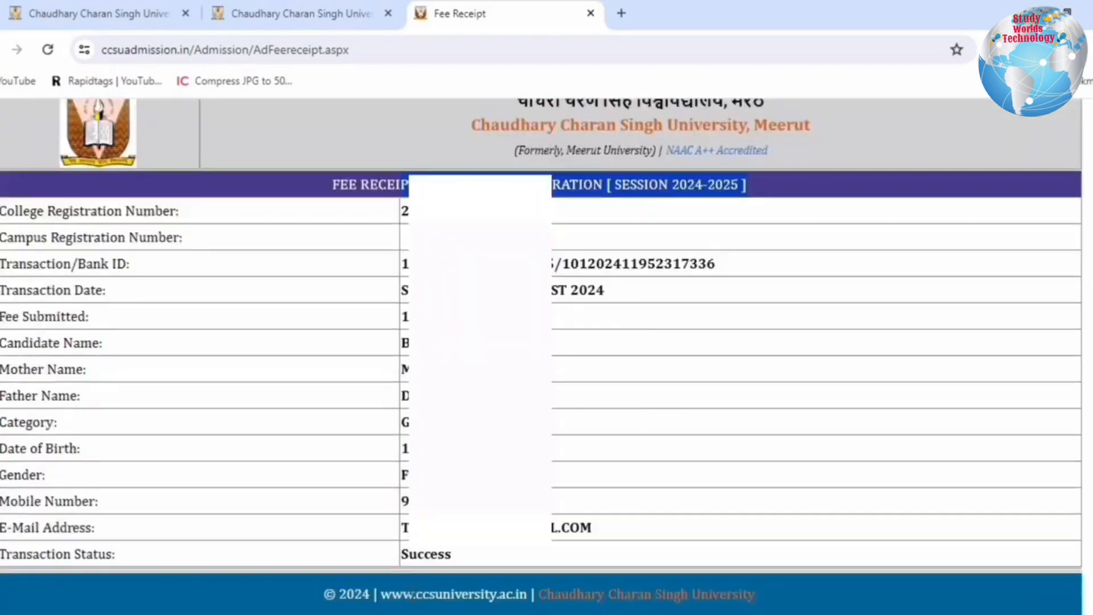
pyautogui.doubleClick(411, 551)
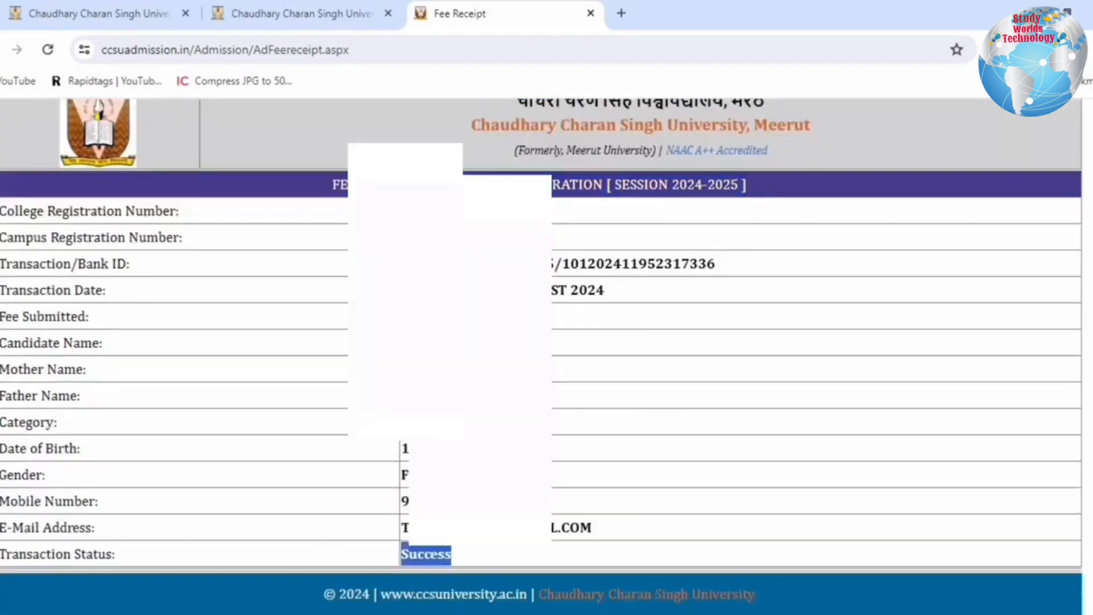
pyautogui.hotkey('ctrl', 'p')
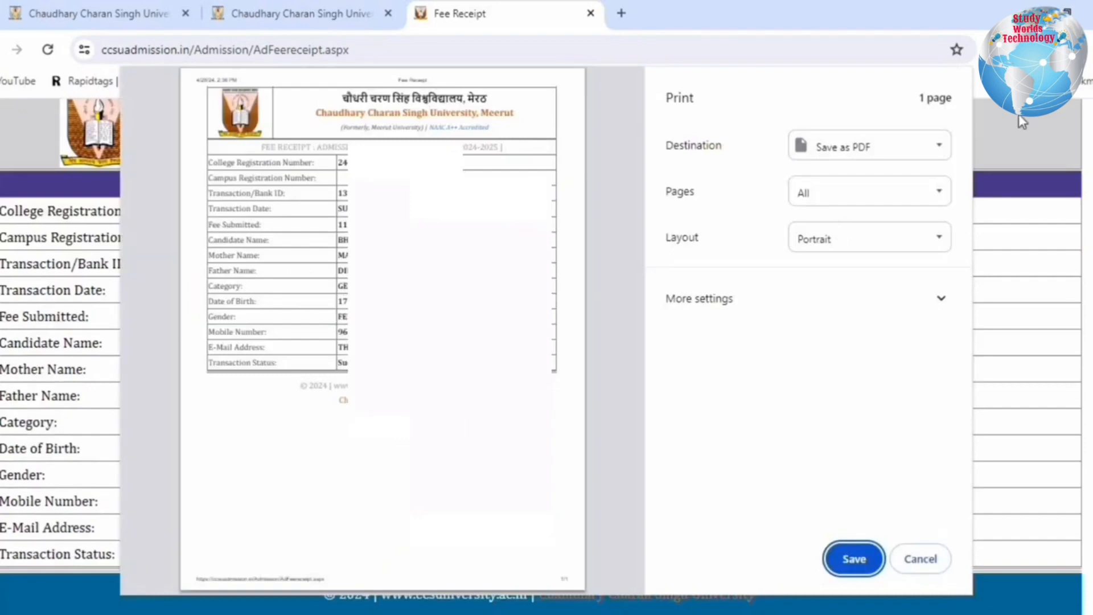
pyautogui.click(854, 559)
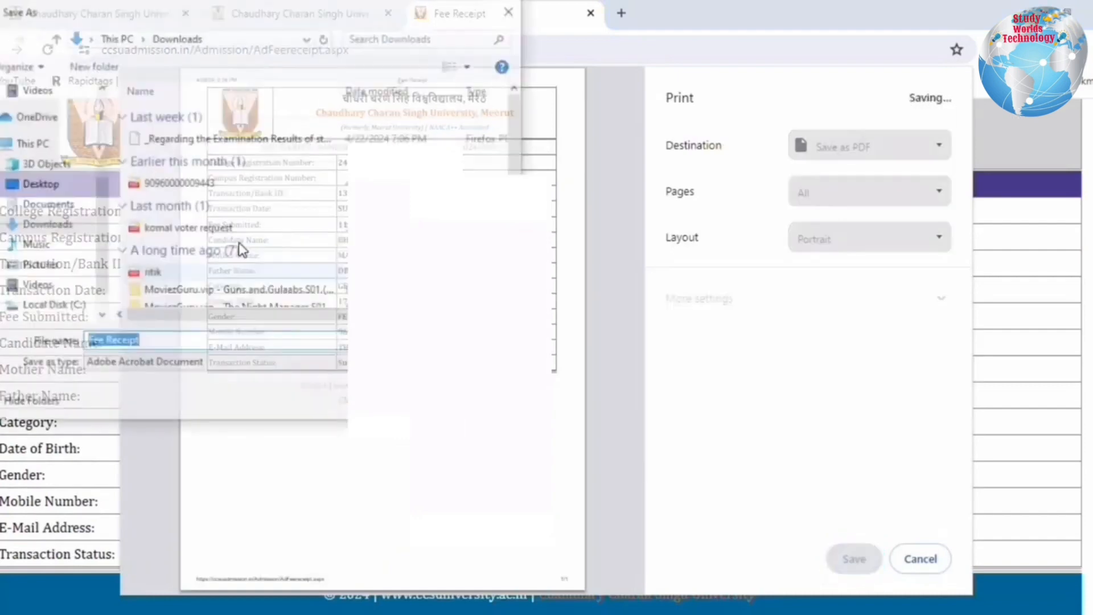
pyautogui.click(21, 230)
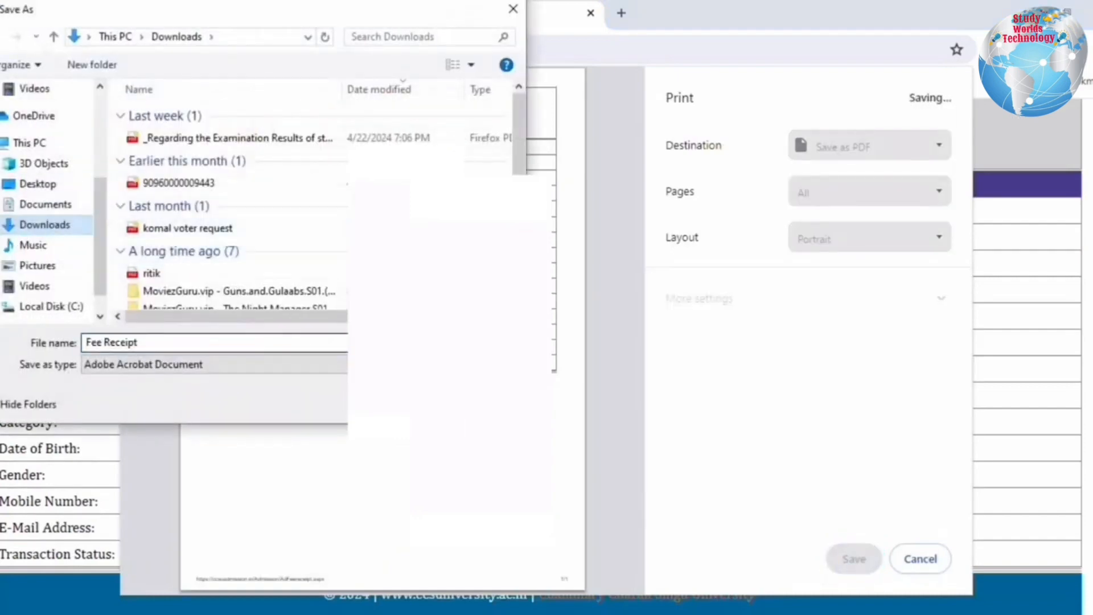
pyautogui.click(397, 404)
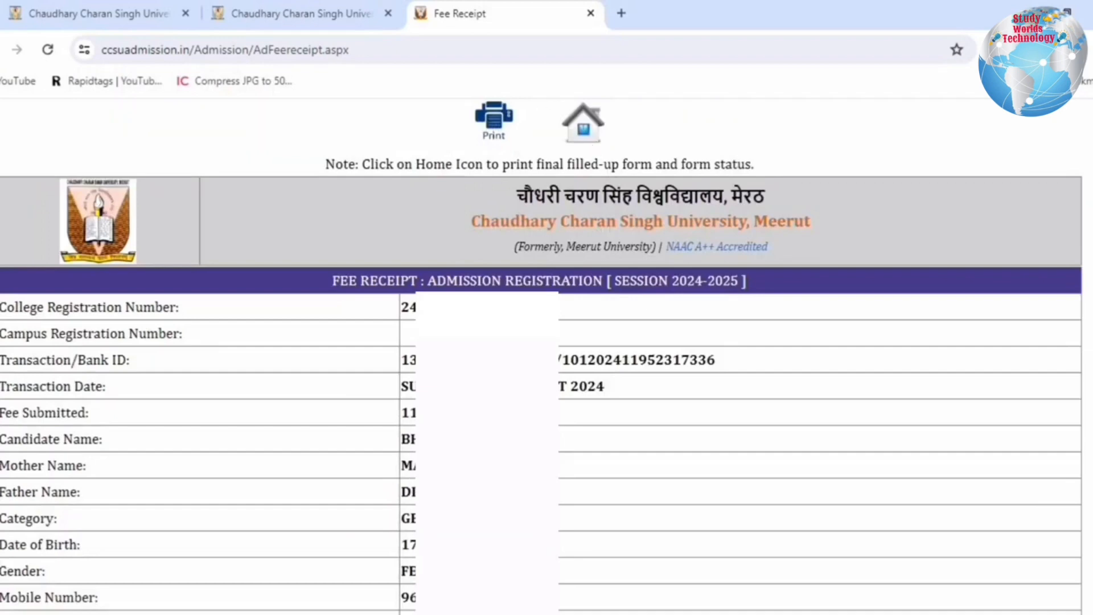
# Step: Return to the applicant's home page and check the registration form status, including the View/Print Filled-Up Form Details step
pyautogui.click(583, 123)
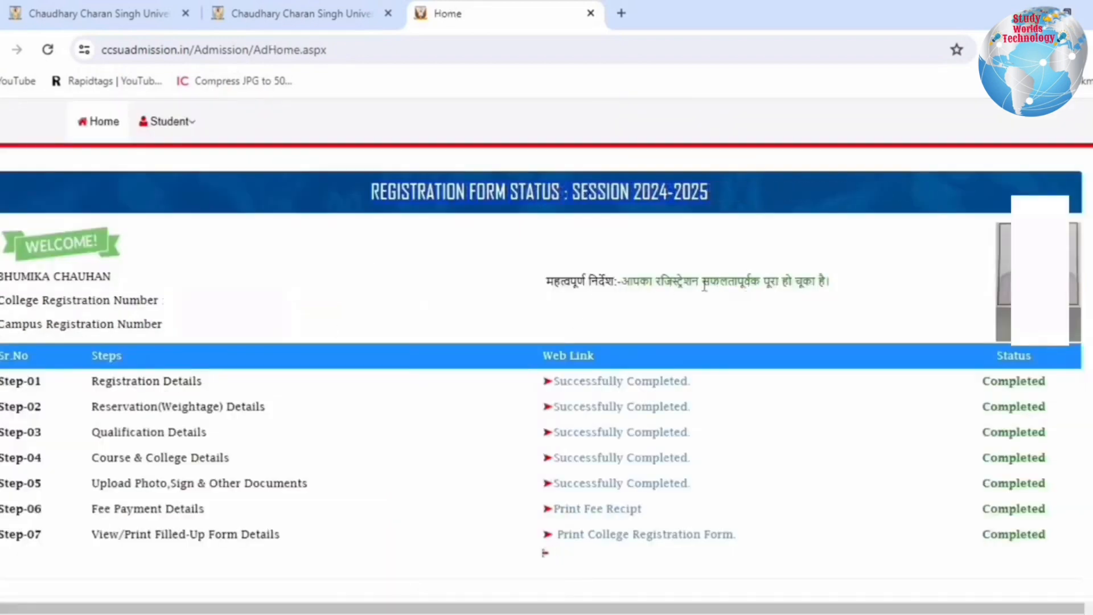
pyautogui.moveTo(653, 282); pyautogui.dragTo(835, 293)
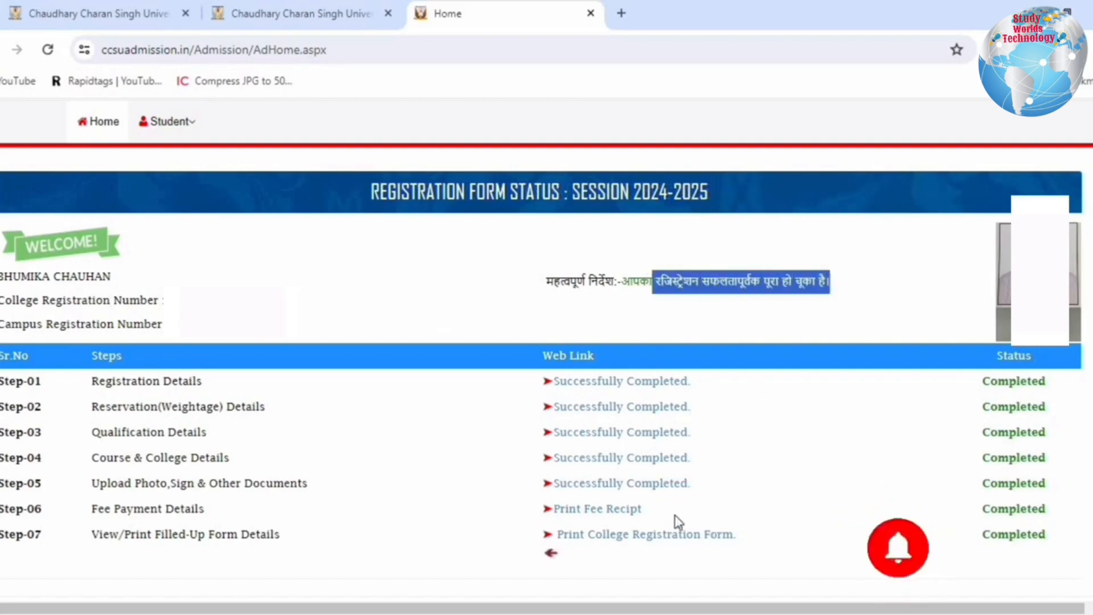
pyautogui.moveTo(86, 544); pyautogui.dragTo(285, 542)
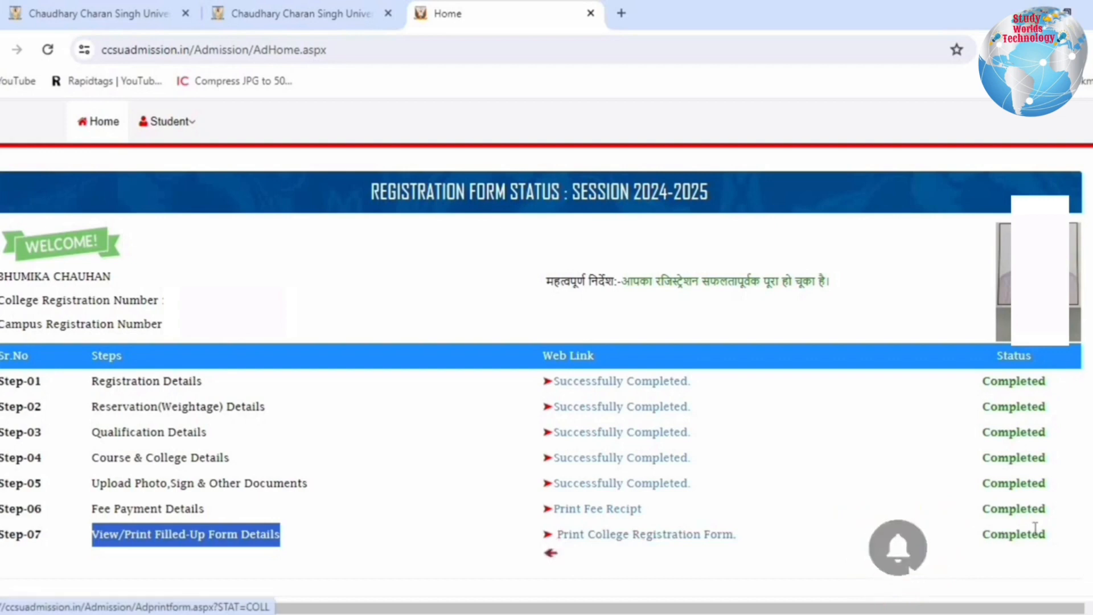
# Step: Open the college registration form for printing, save it as a PDF and recheck the status message on the home page
pyautogui.click(652, 537)
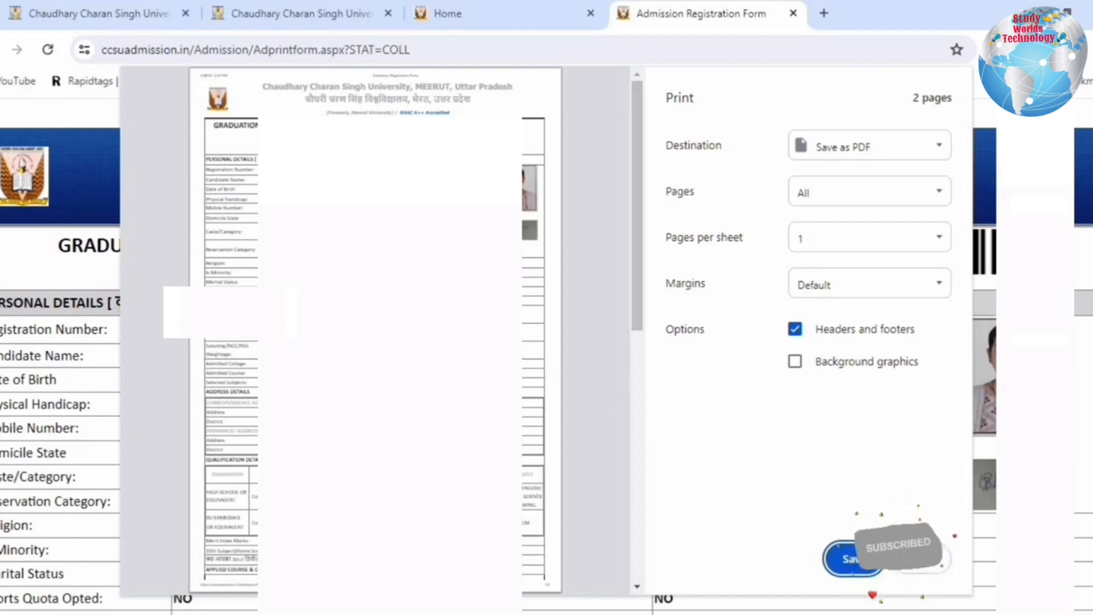
pyautogui.click(849, 560)
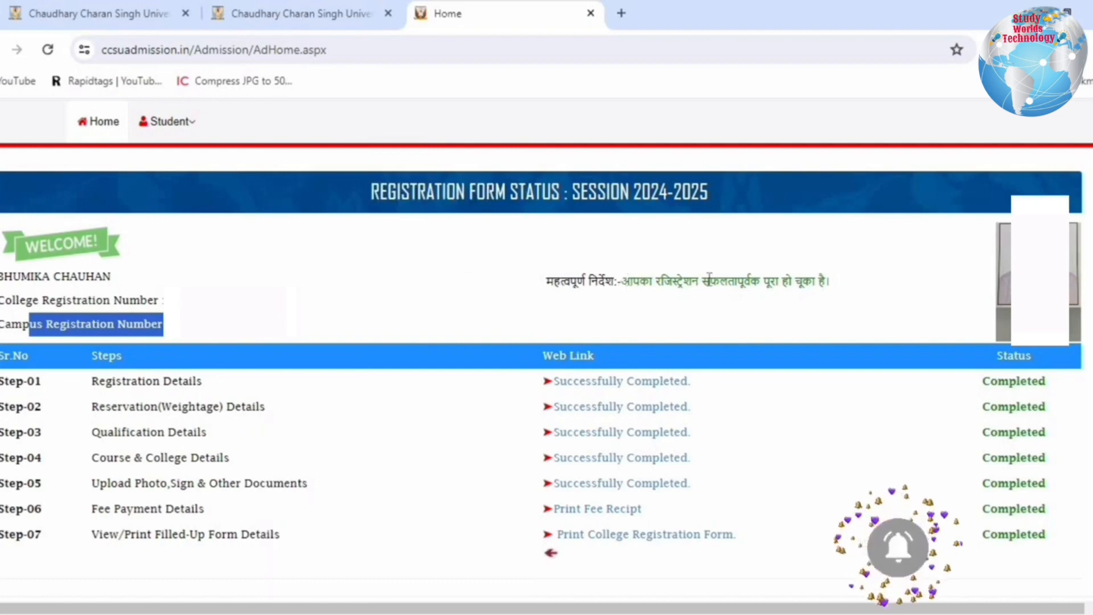
pyautogui.moveTo(618, 281); pyautogui.dragTo(863, 292)
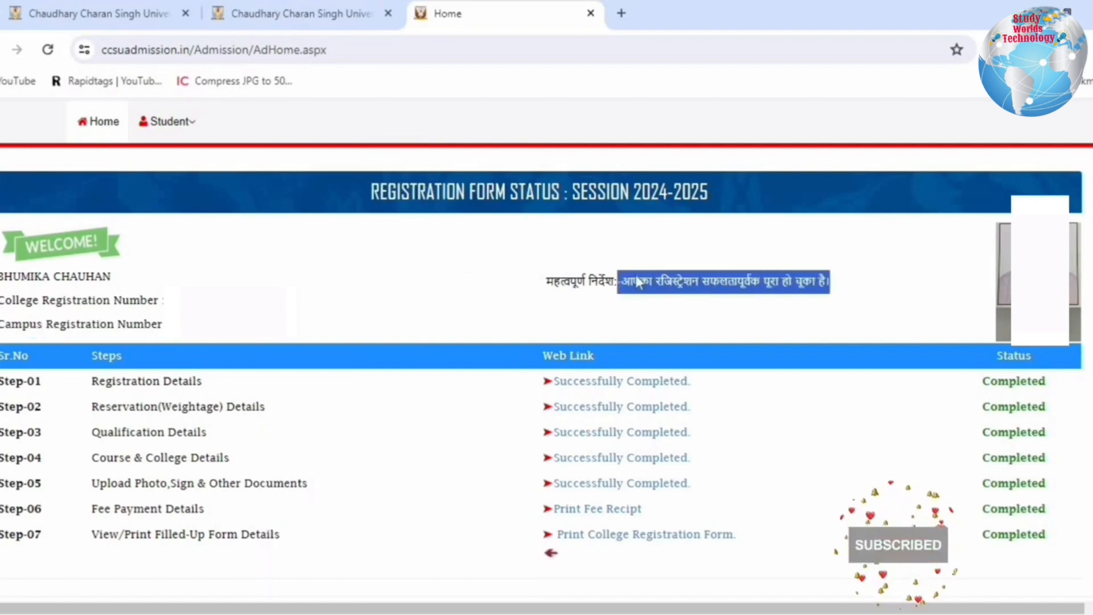